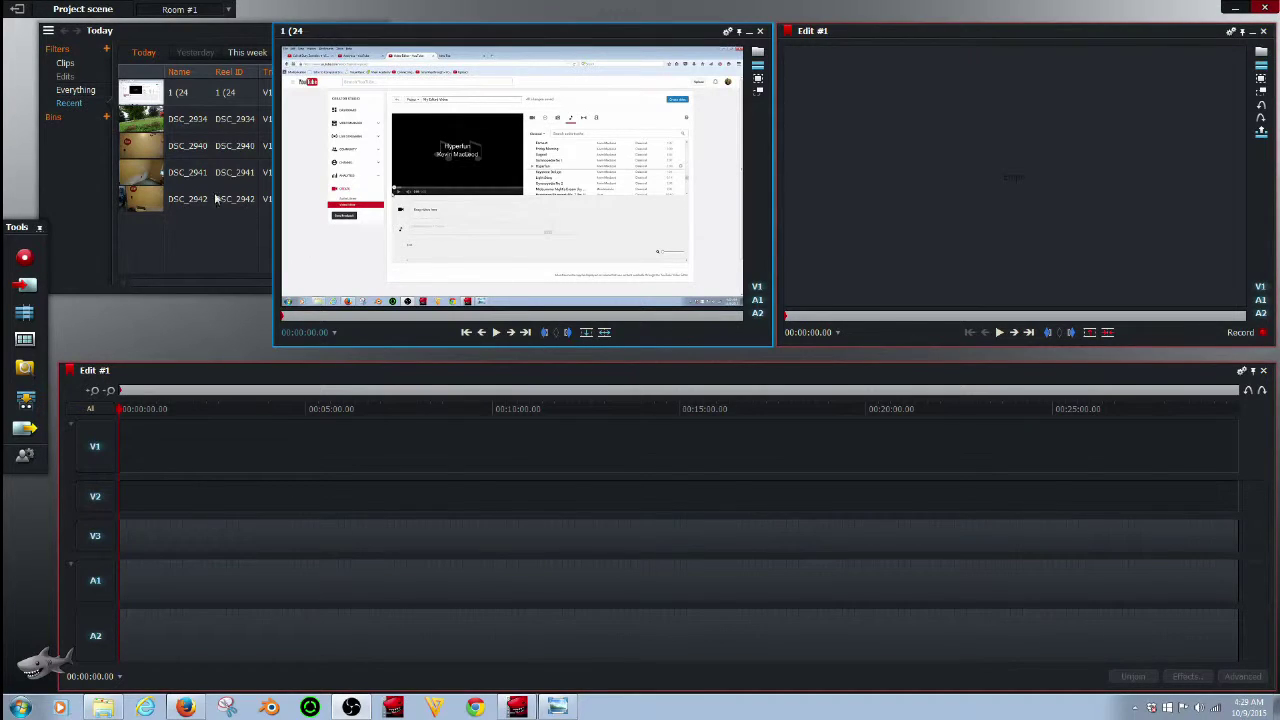
Reopen the Scene project and explore adding audio tracks, cancelling without adding any
left_click(18, 9)
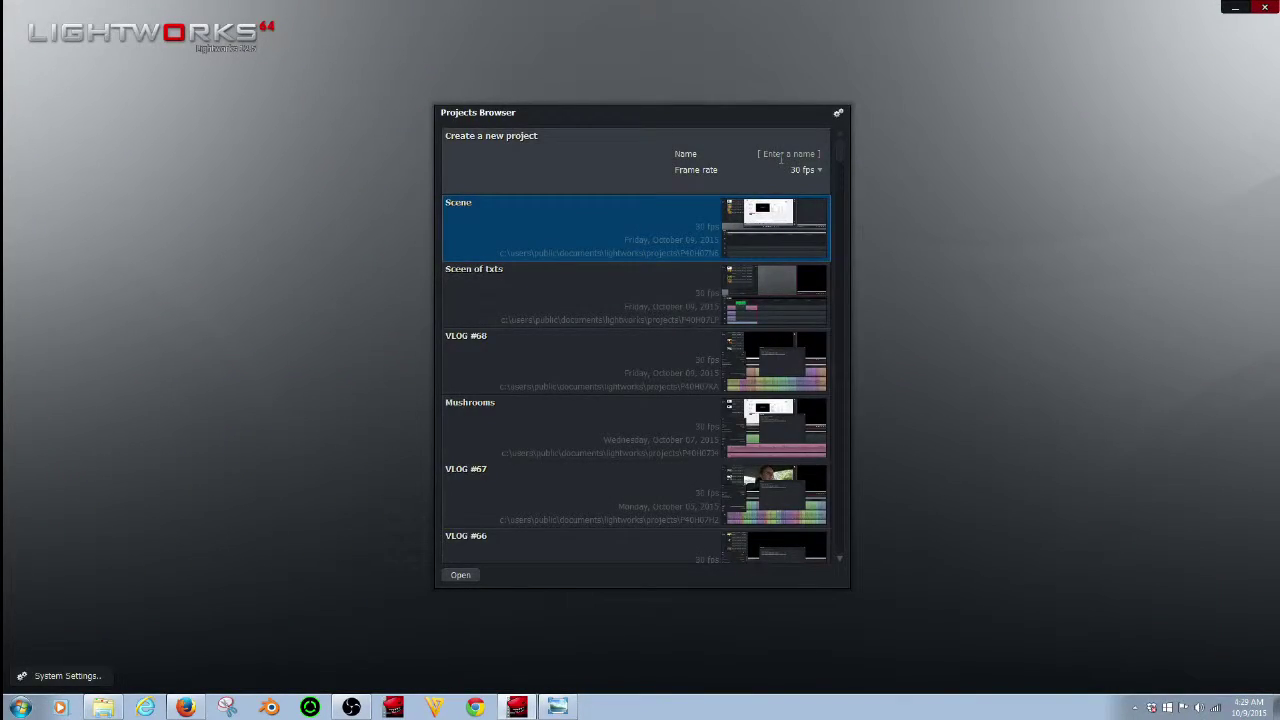
double_click(638, 218)
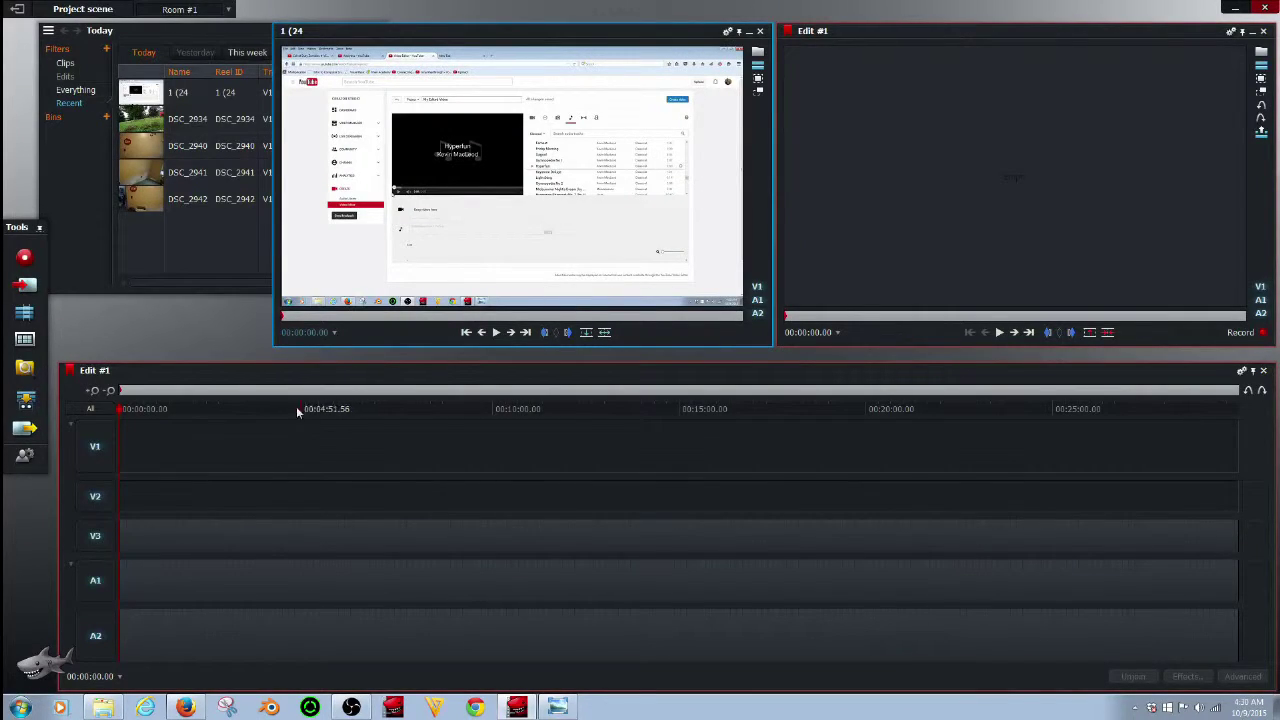
right_click(99, 536)
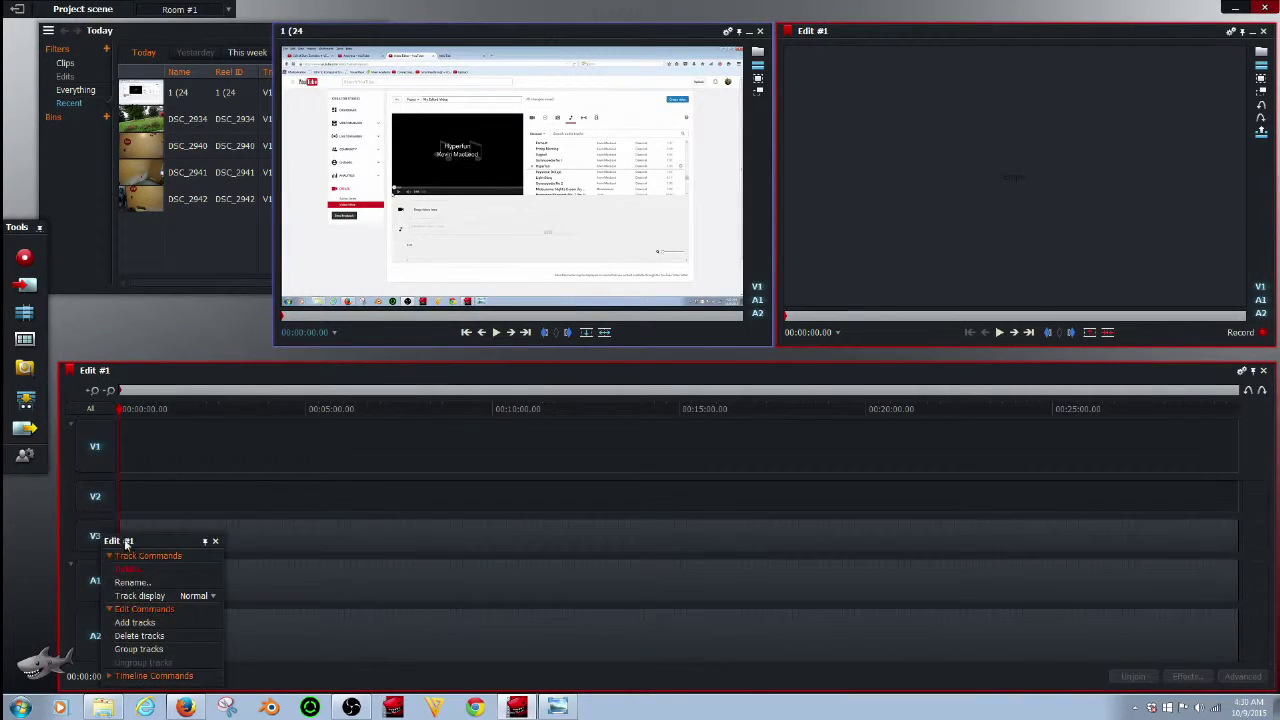
left_click(135, 622)
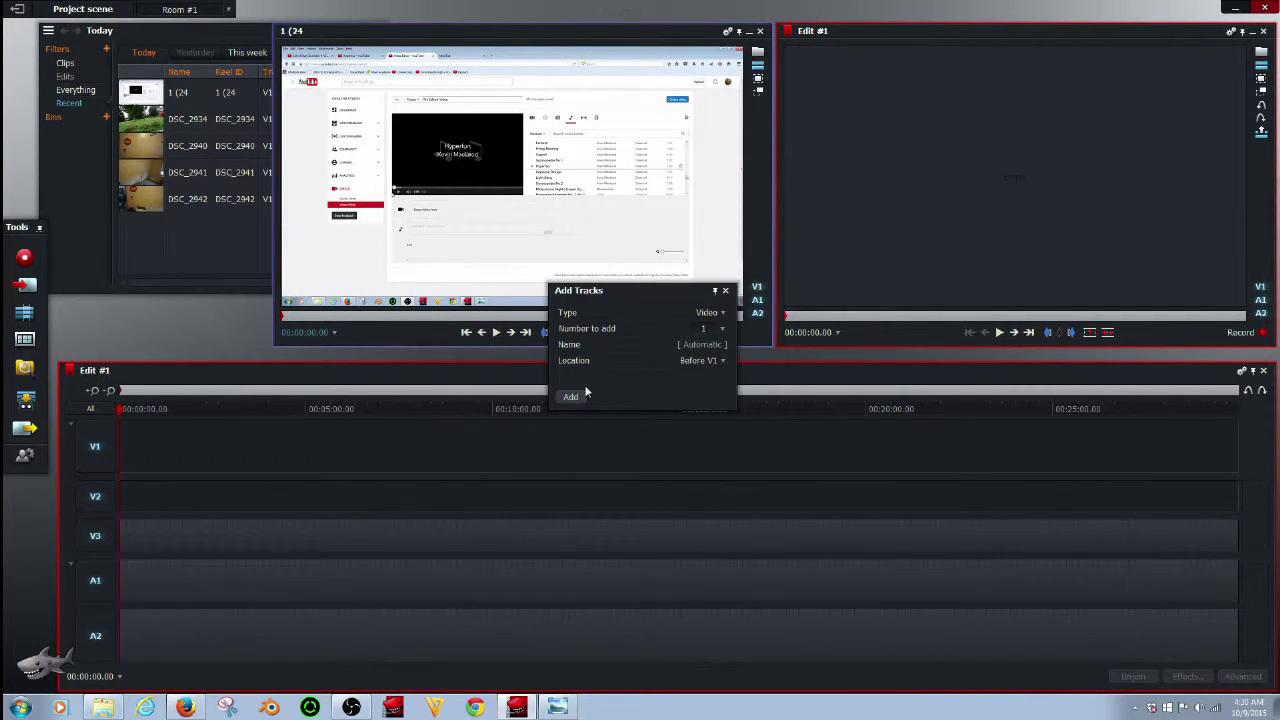
left_click(716, 313)
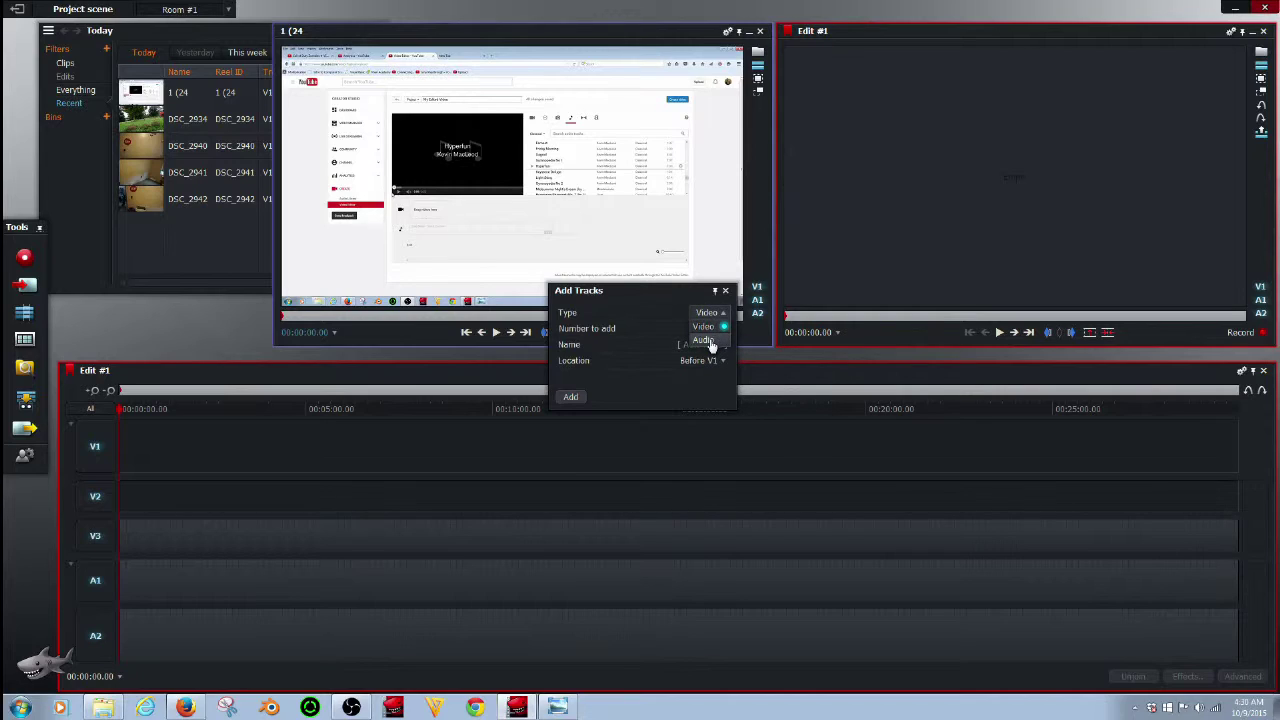
left_click(708, 341)
left_click(725, 291)
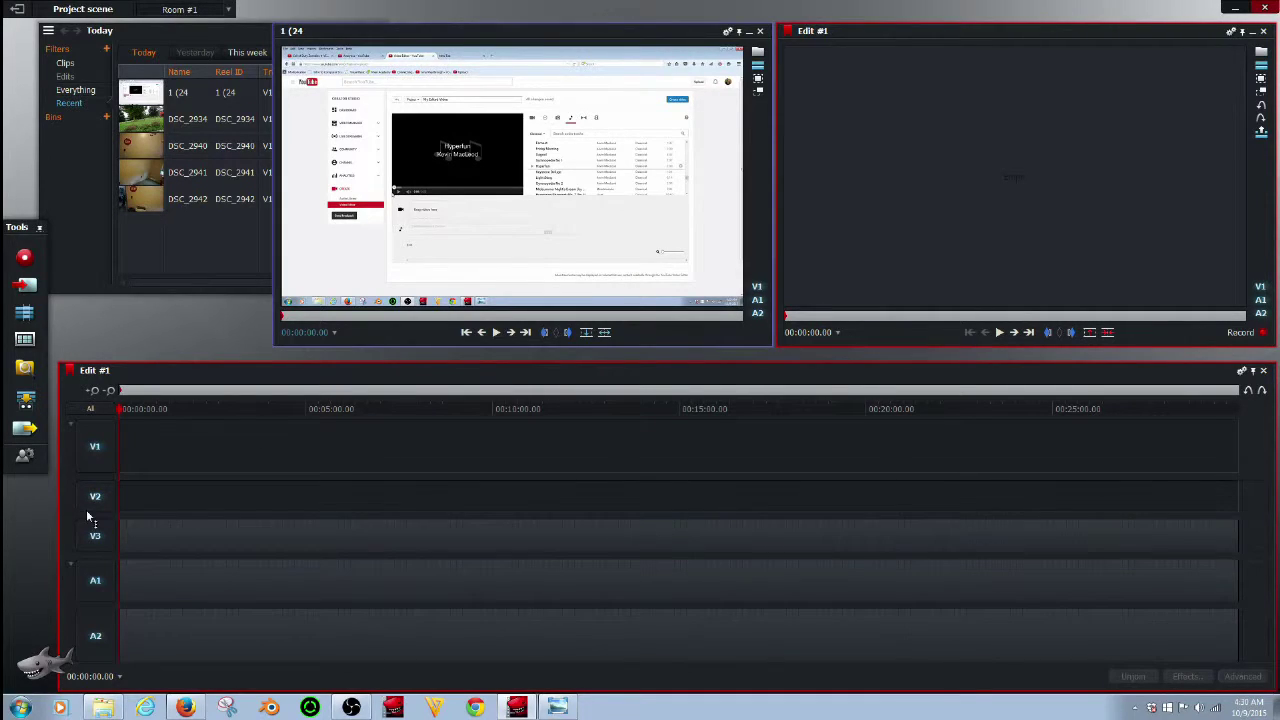
right_click(101, 537)
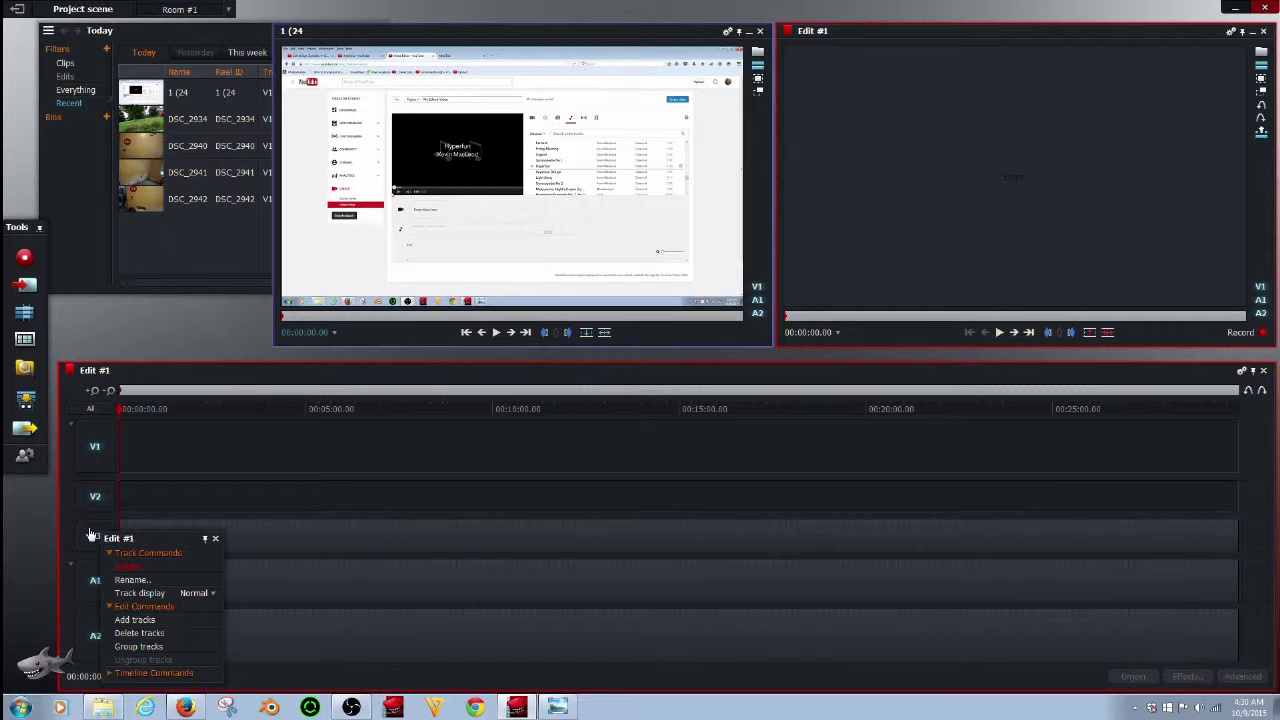
left_click(149, 506)
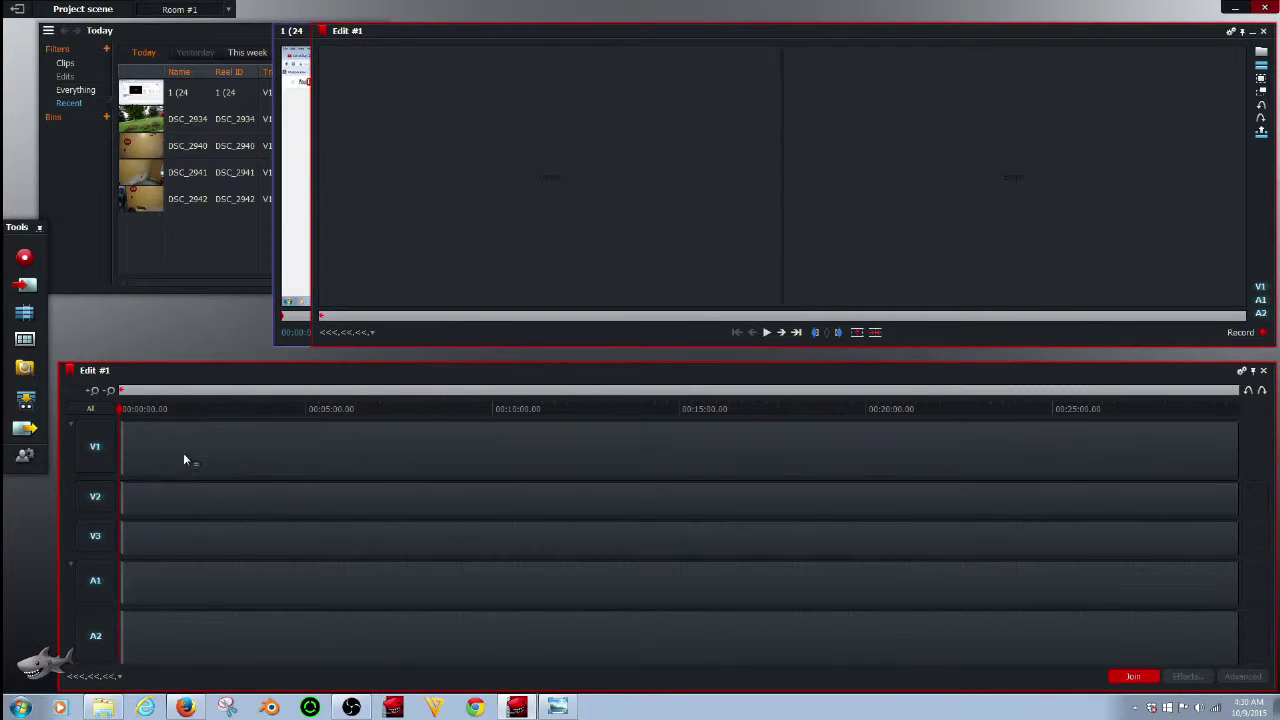
Insert the screen-recording clip into Edit #1, untarget A1/A2, and remove its video from V1
left_click(1134, 679)
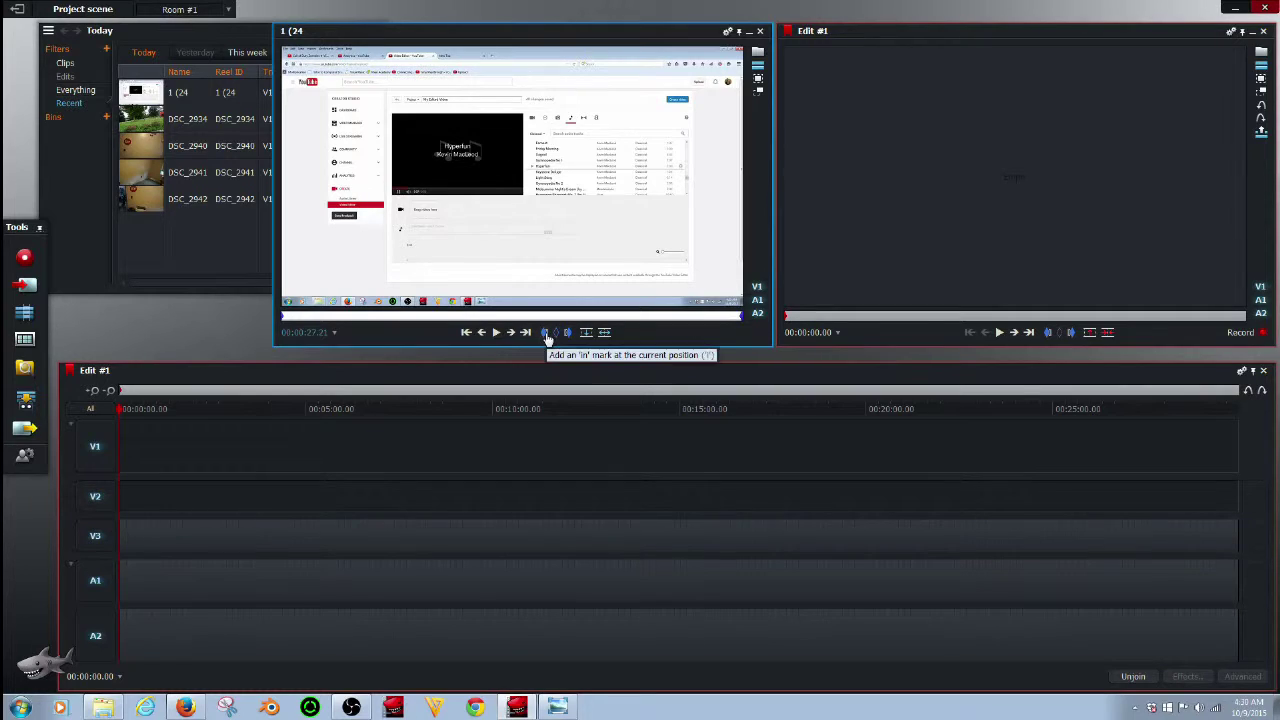
left_click(604, 334)
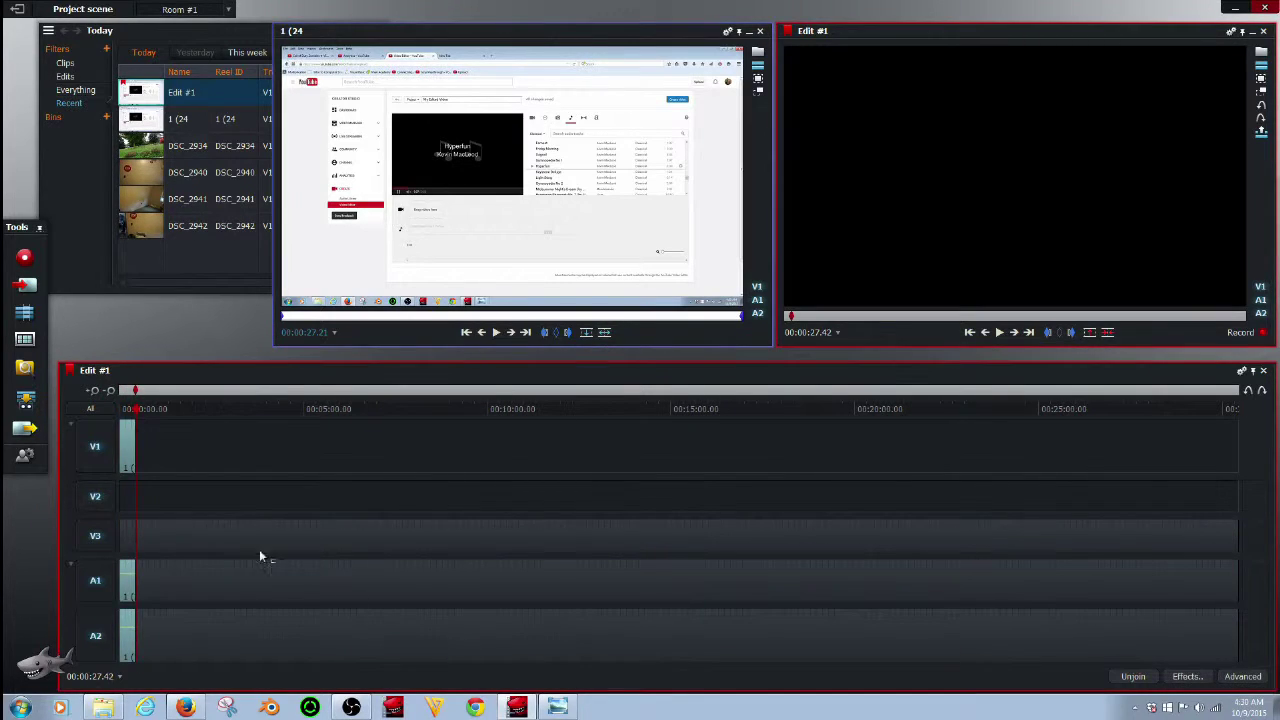
left_click(97, 592)
left_click_drag(133, 413, 126, 411)
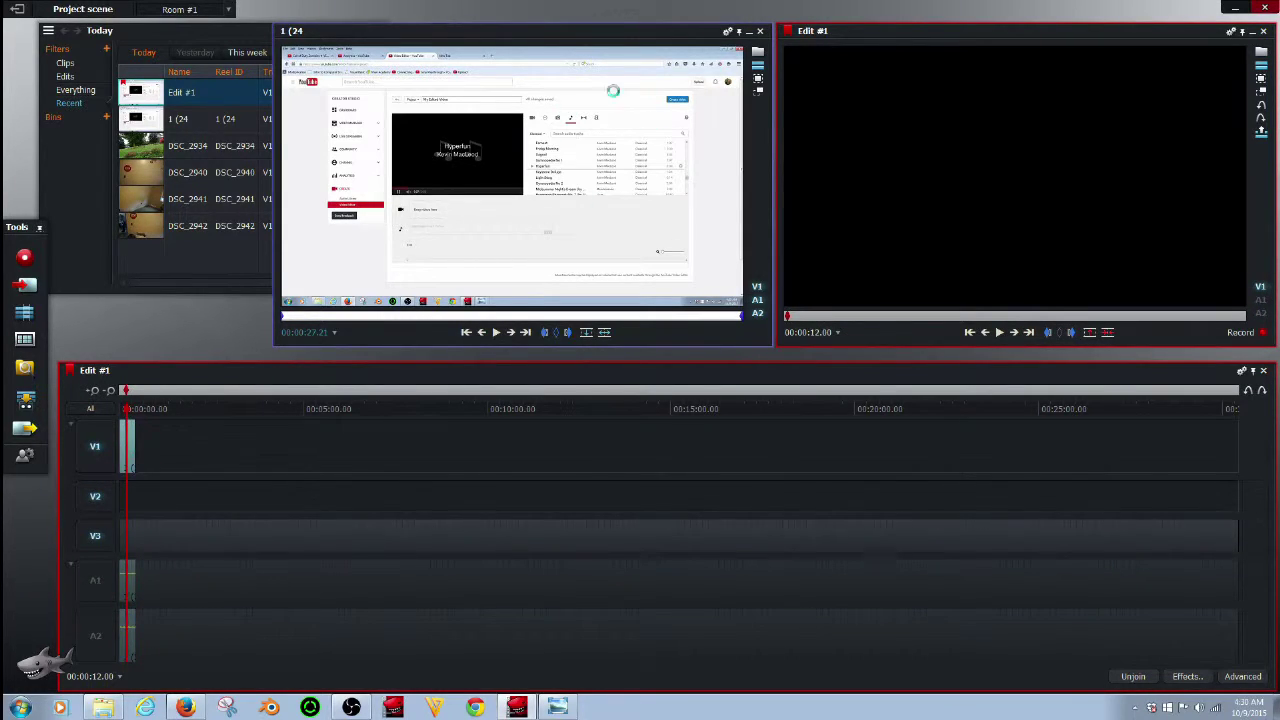
right_click(131, 455)
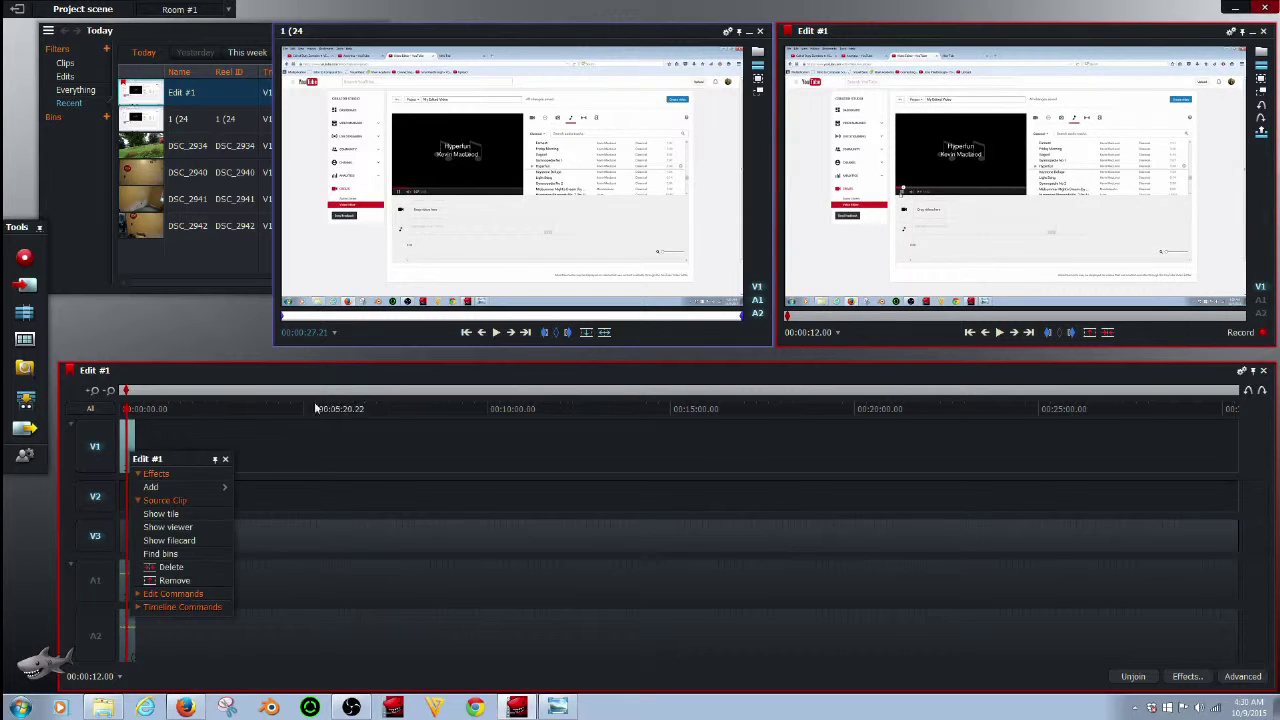
left_click(174, 580)
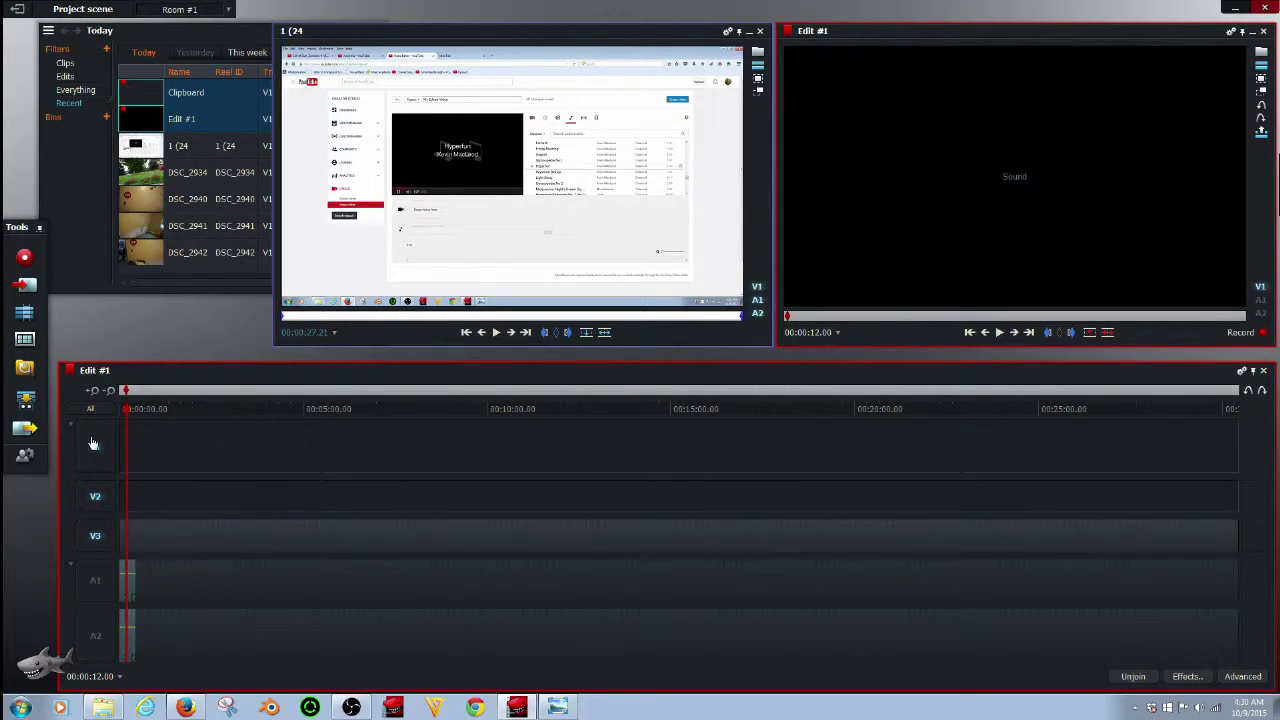
Load DSC_2934 in the source viewer and mark In at 9 s and Out at 00:00:25.13
left_click(92, 391)
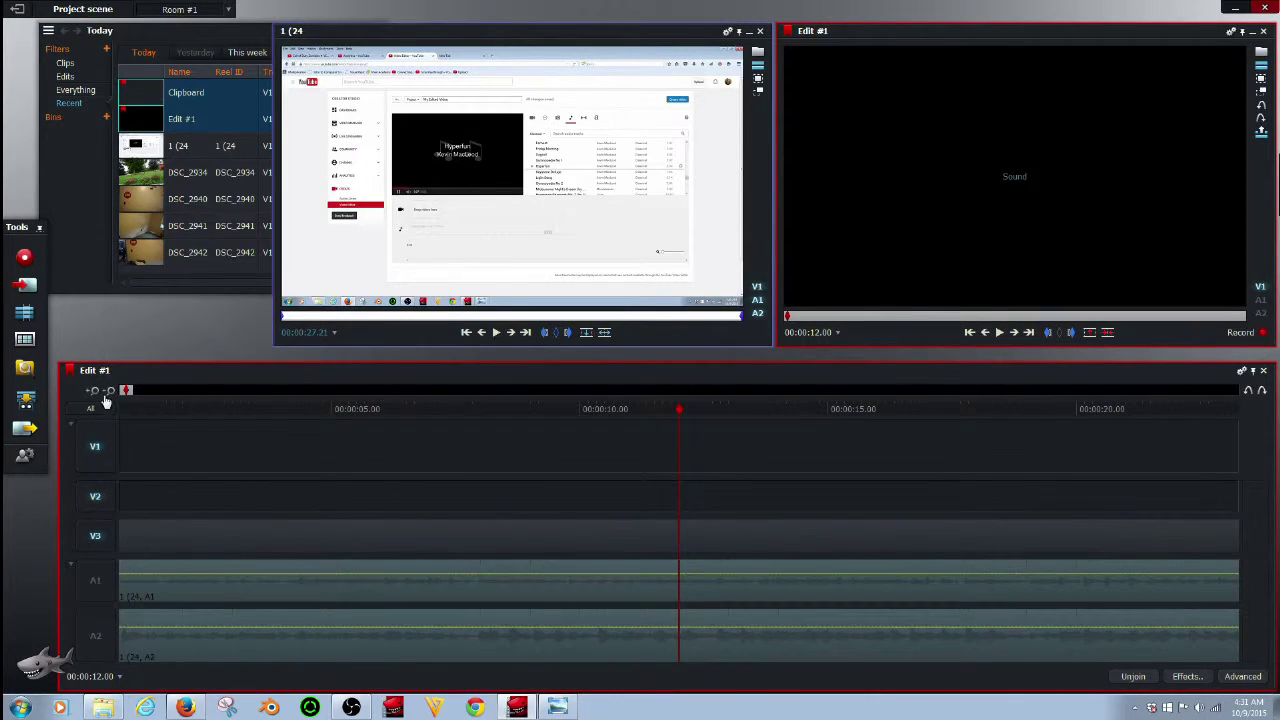
left_click(110, 391)
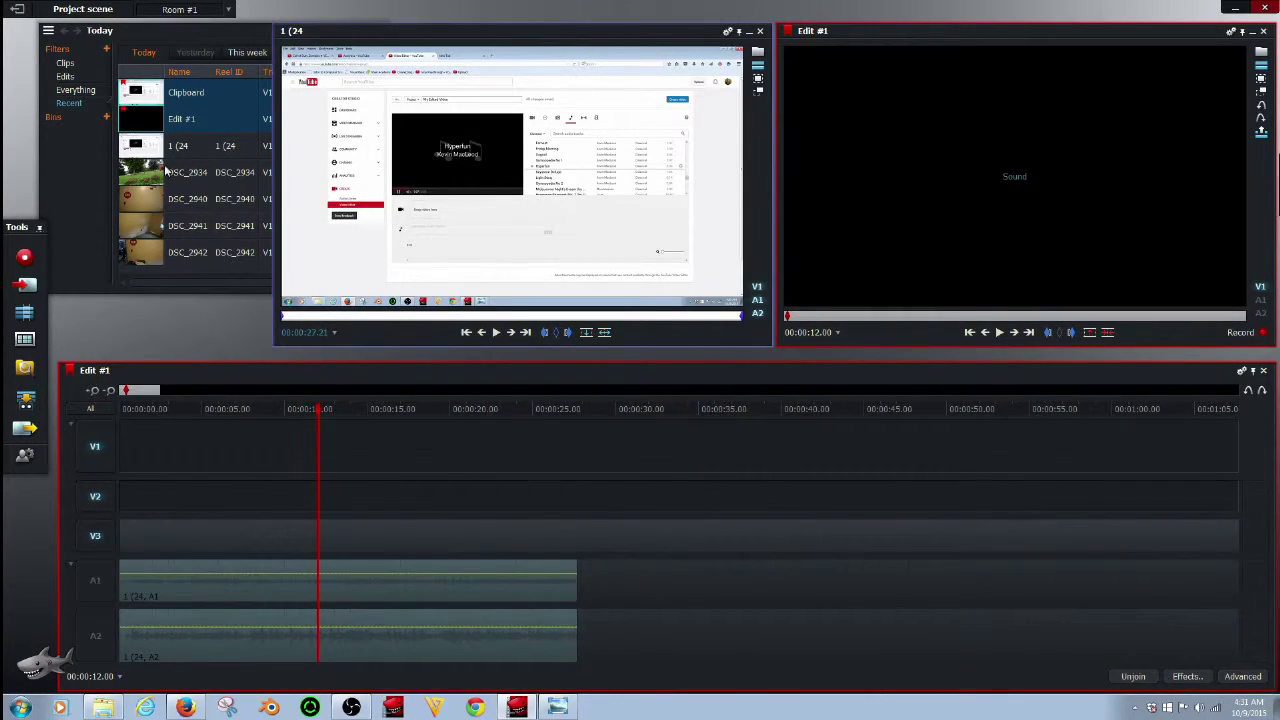
mouse_move(155, 172)
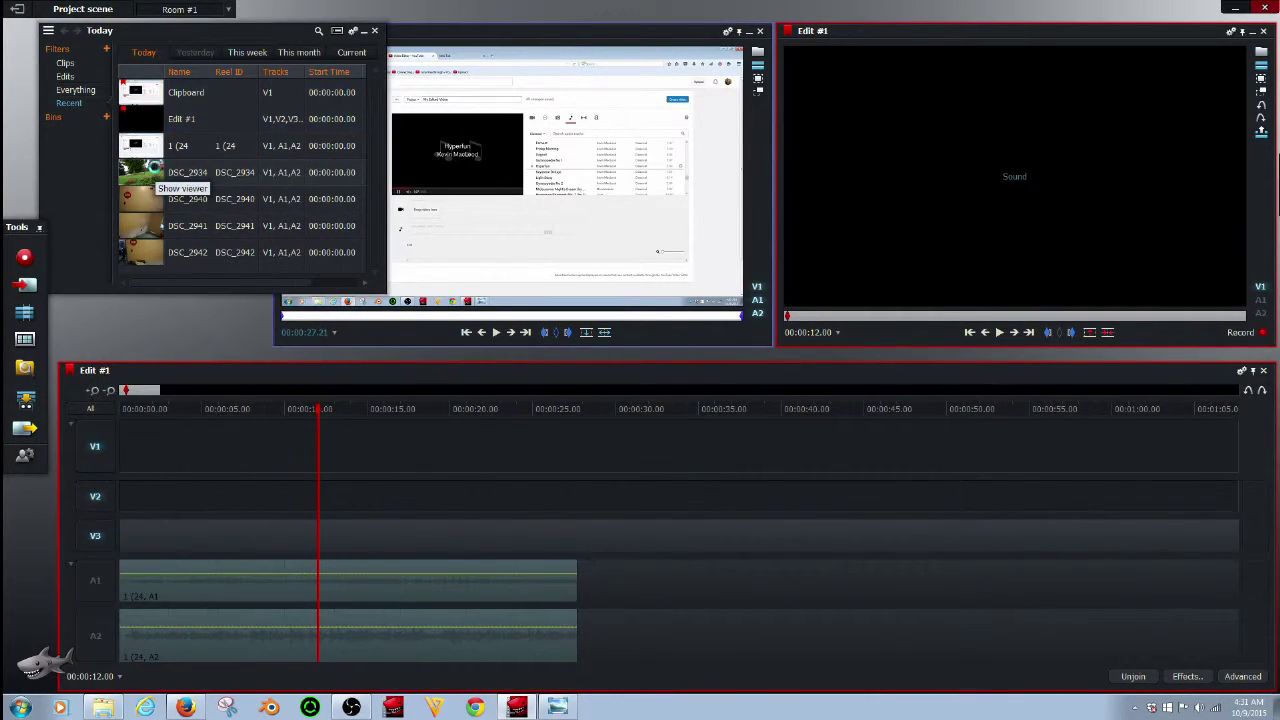
left_click(155, 172)
left_click(497, 332)
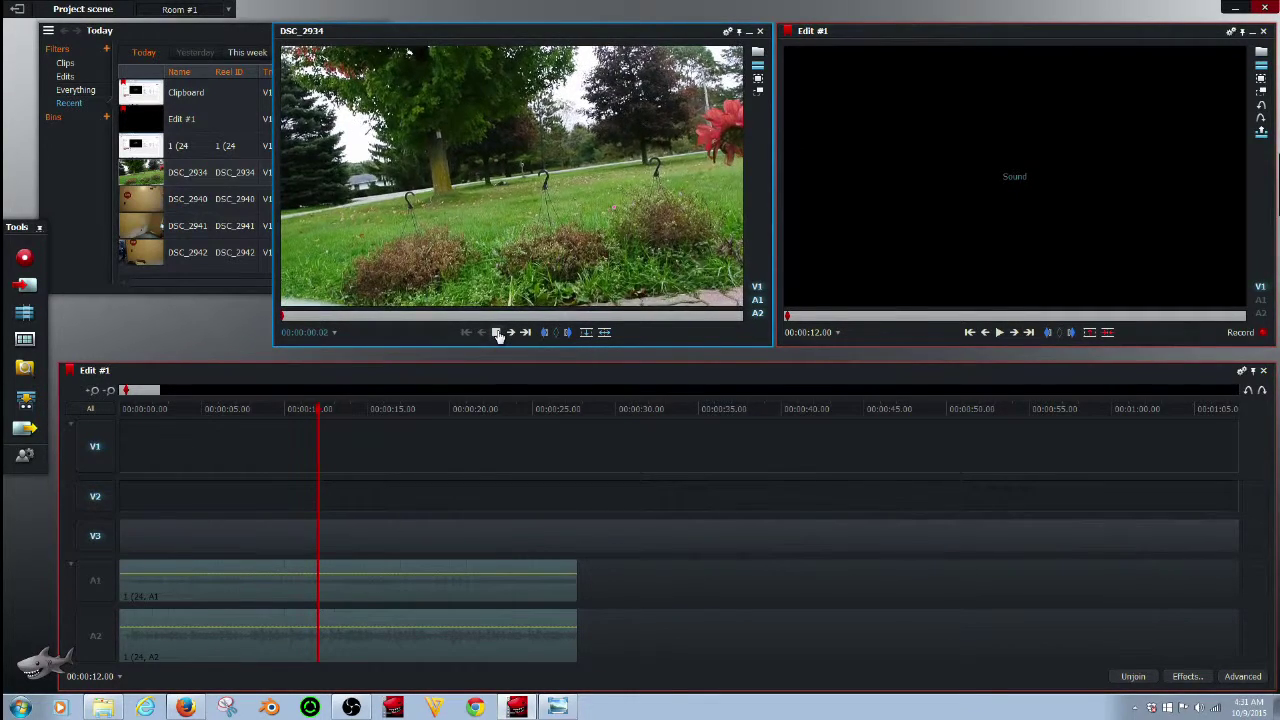
left_click(466, 332)
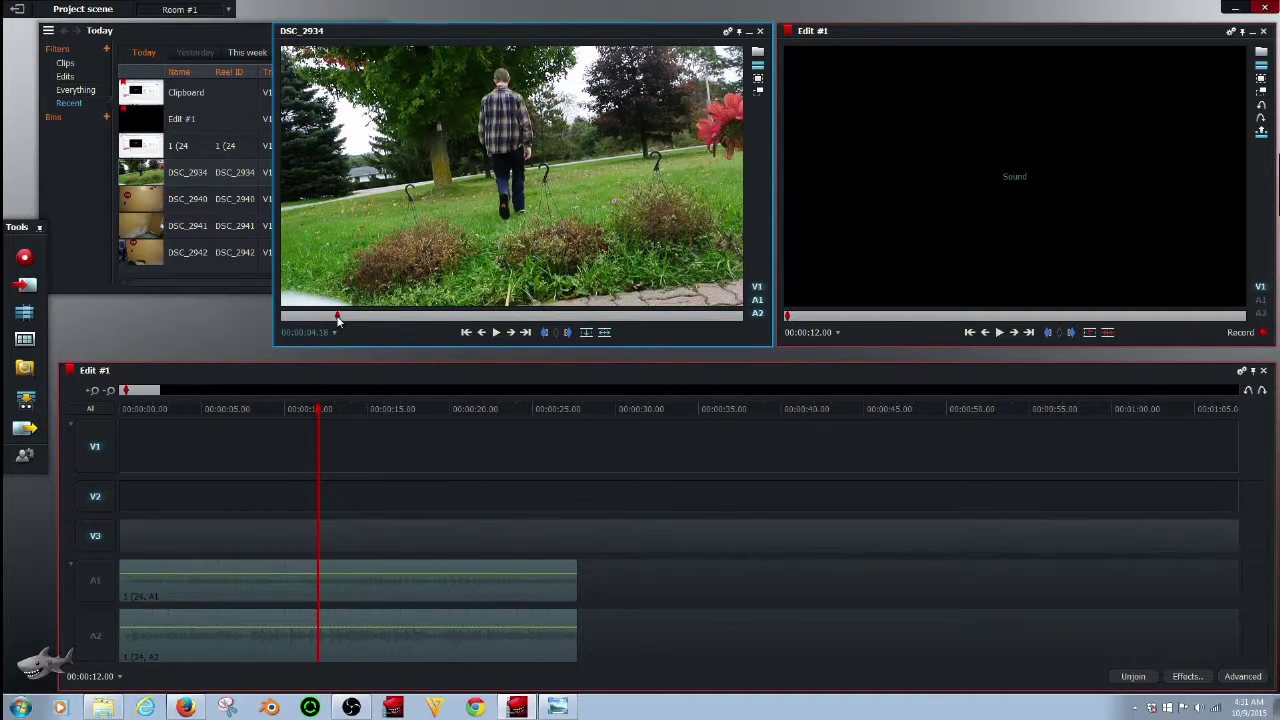
left_click(392, 316)
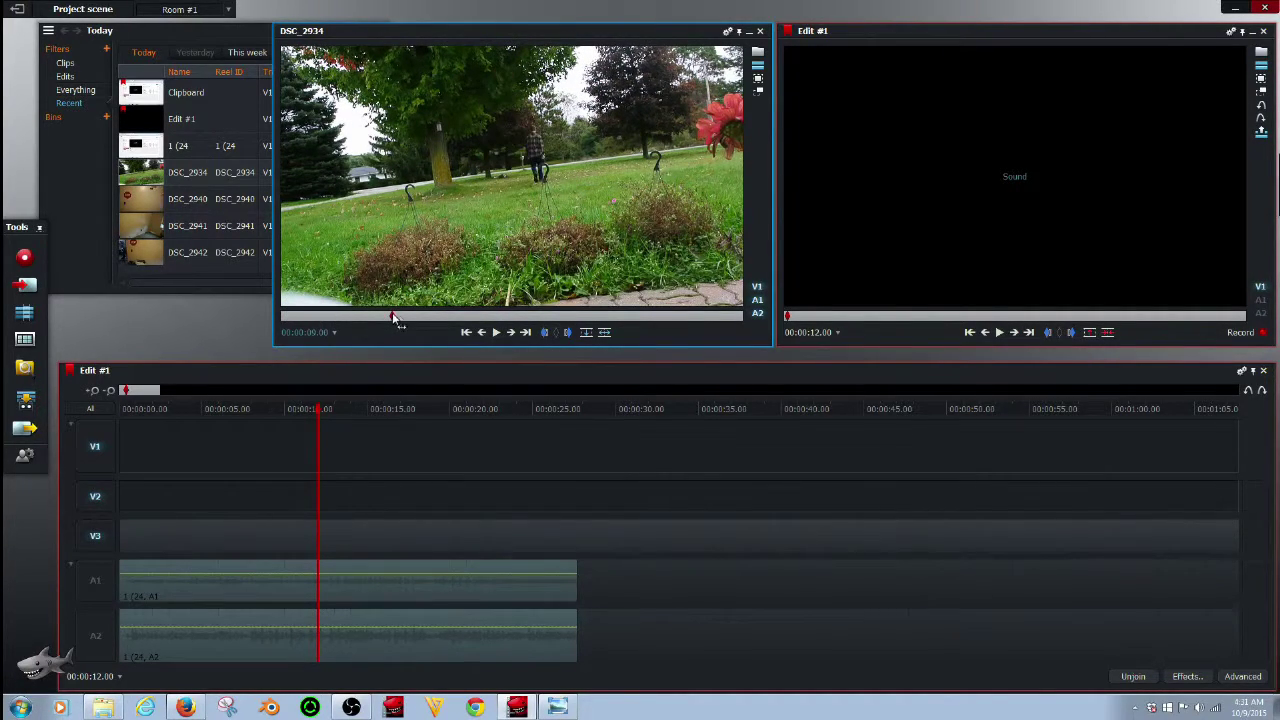
left_click(543, 333)
left_click(496, 332)
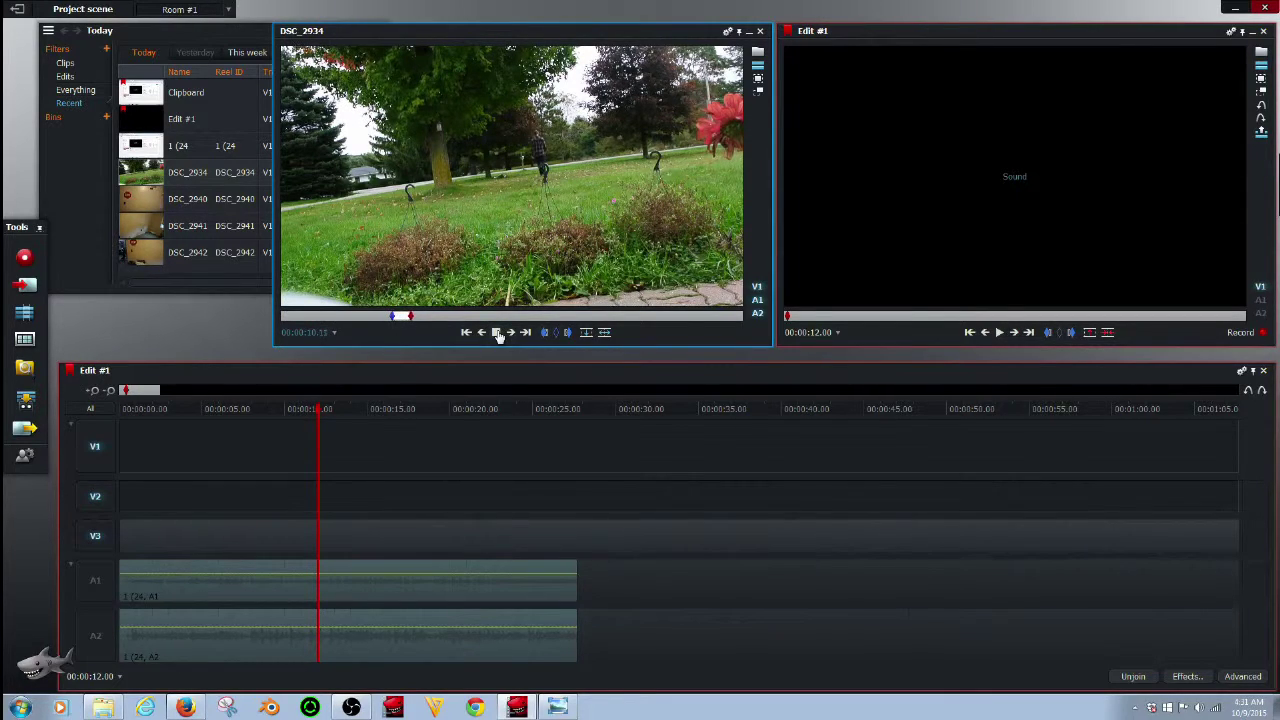
left_click(497, 333)
left_click(613, 316)
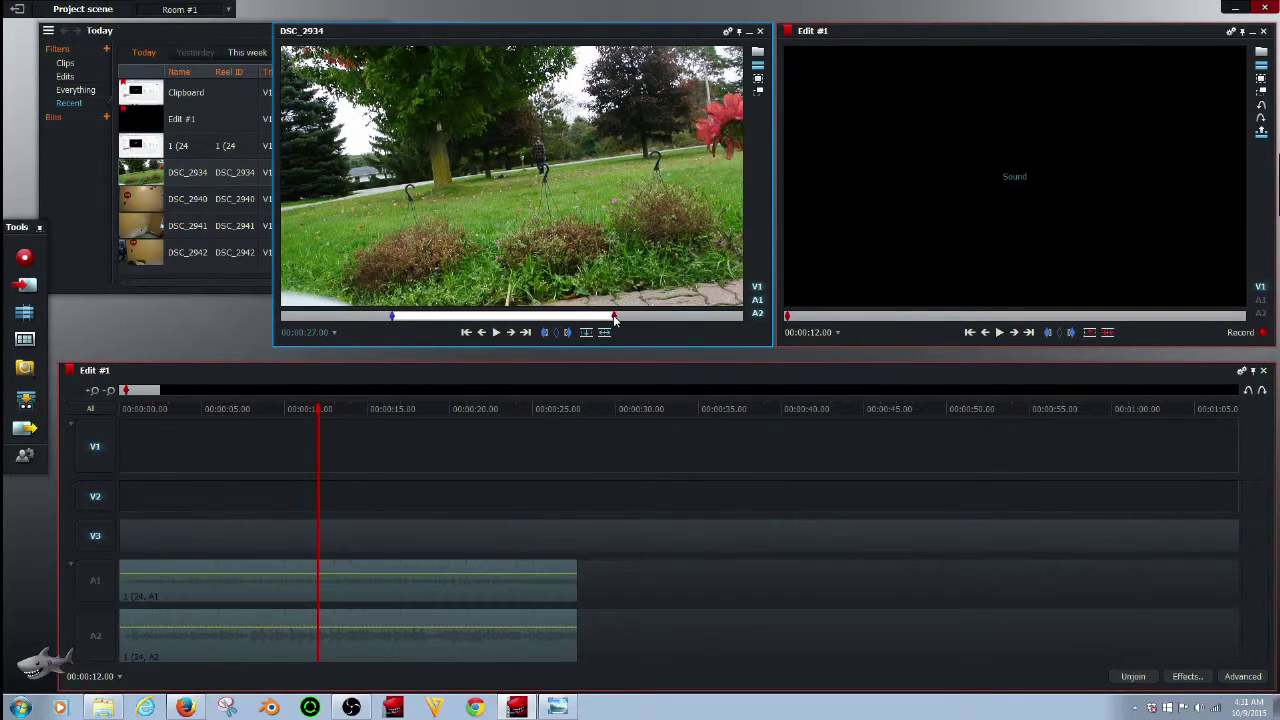
left_click_drag(614, 317, 595, 317)
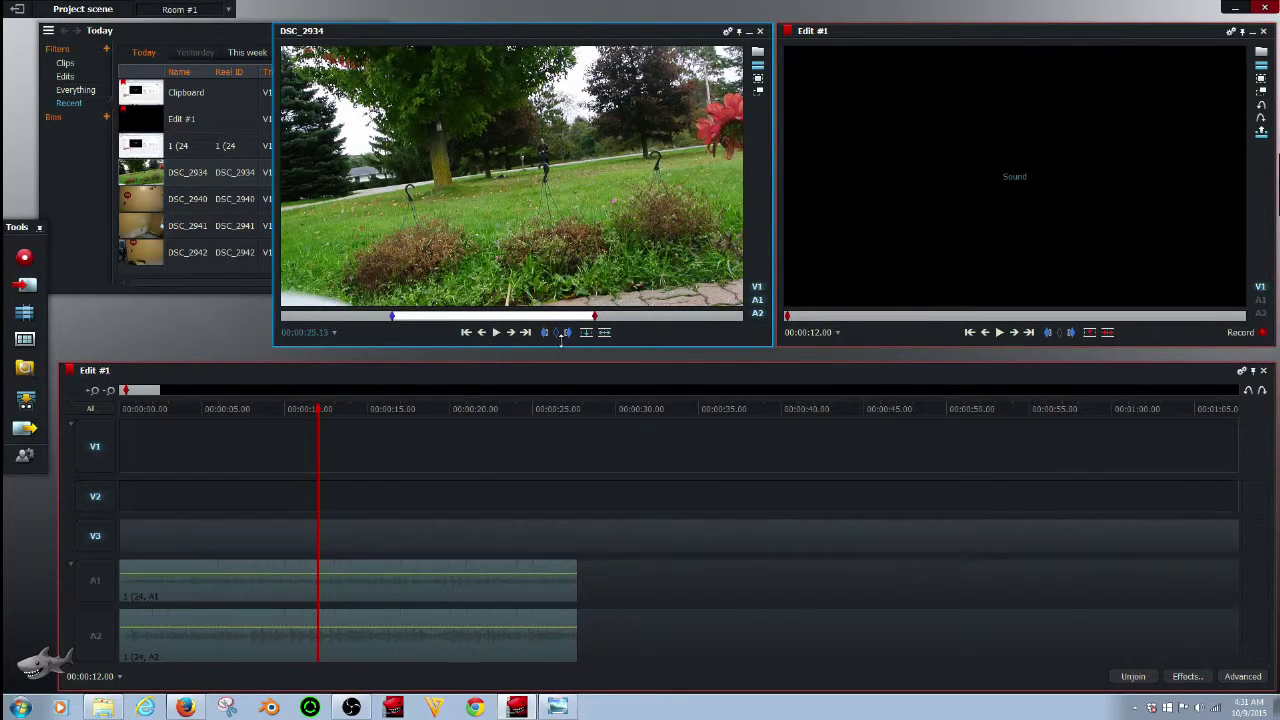
Insert the marked walking section at the start of V1, then re-enable A1 and A2
left_click(969, 333)
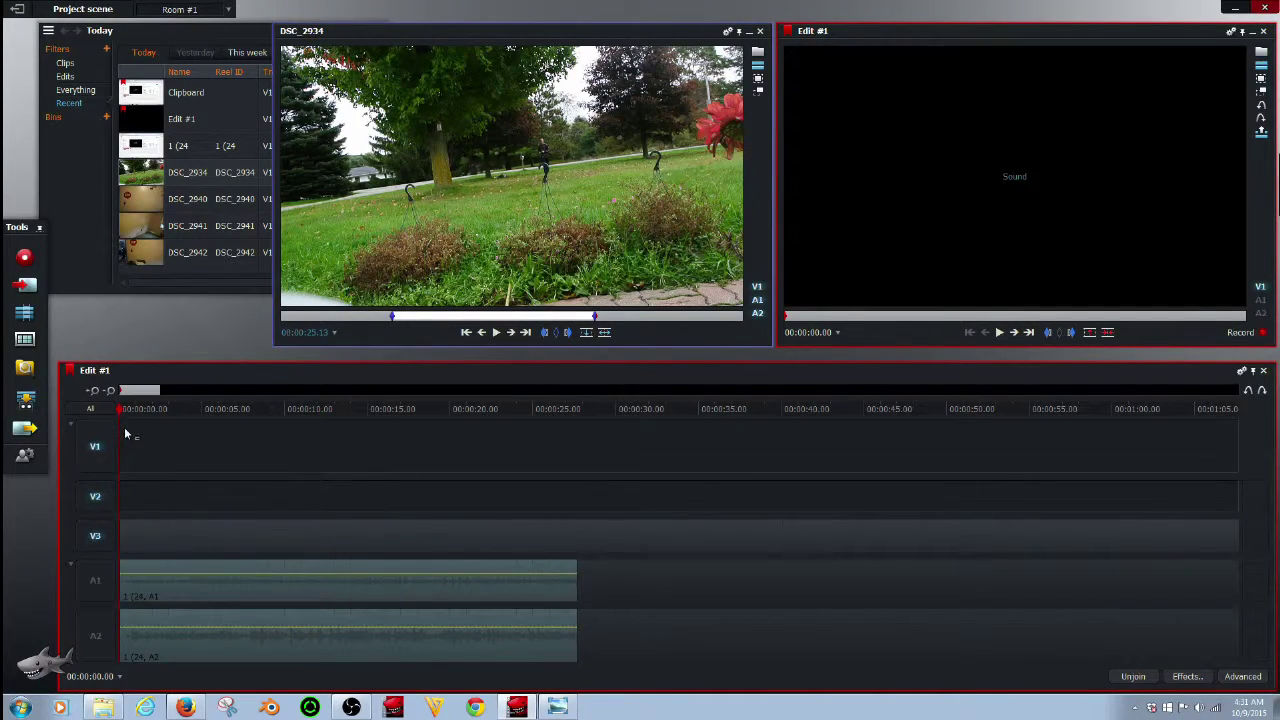
left_click(604, 335)
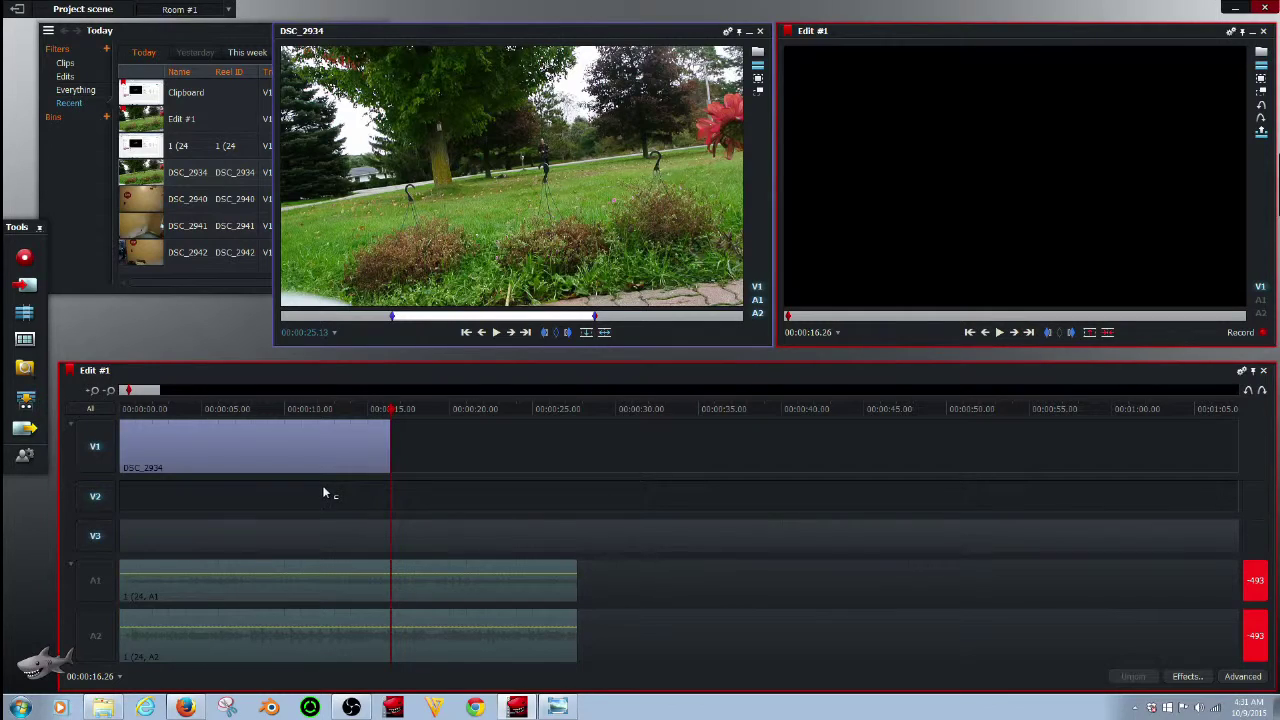
left_click(95, 581)
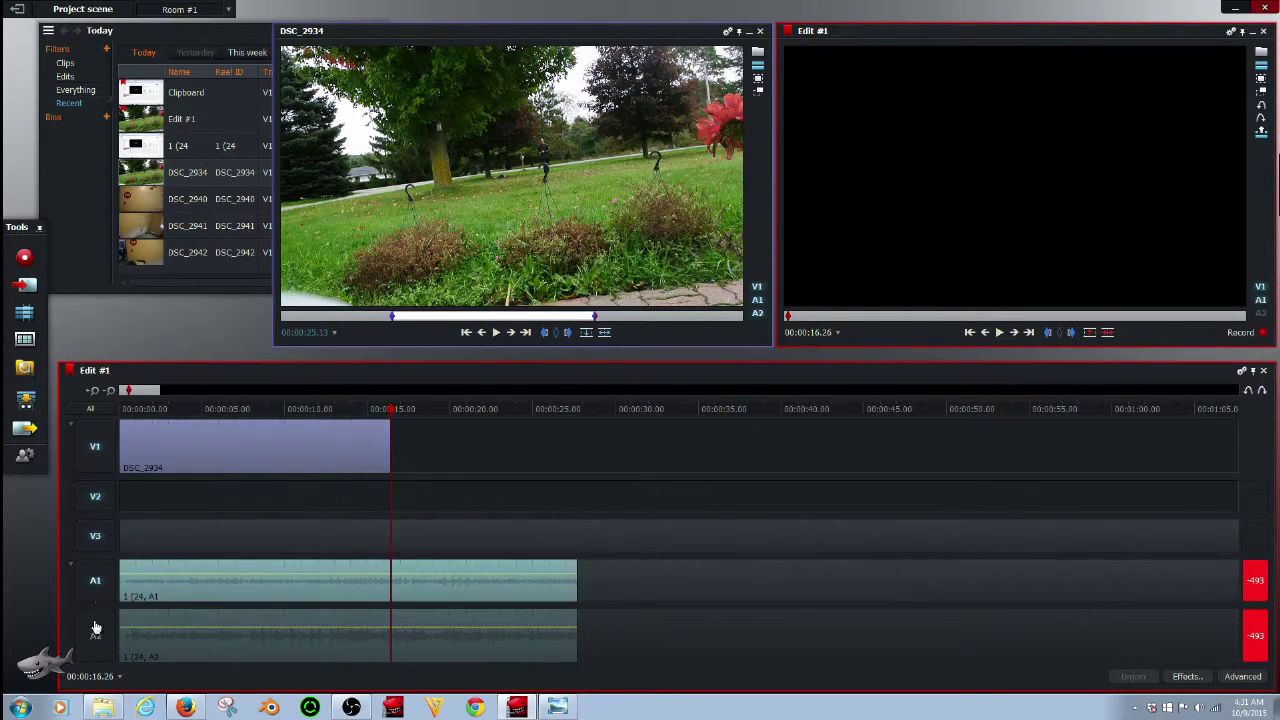
left_click(95, 630)
left_click_drag(390, 412, 114, 450)
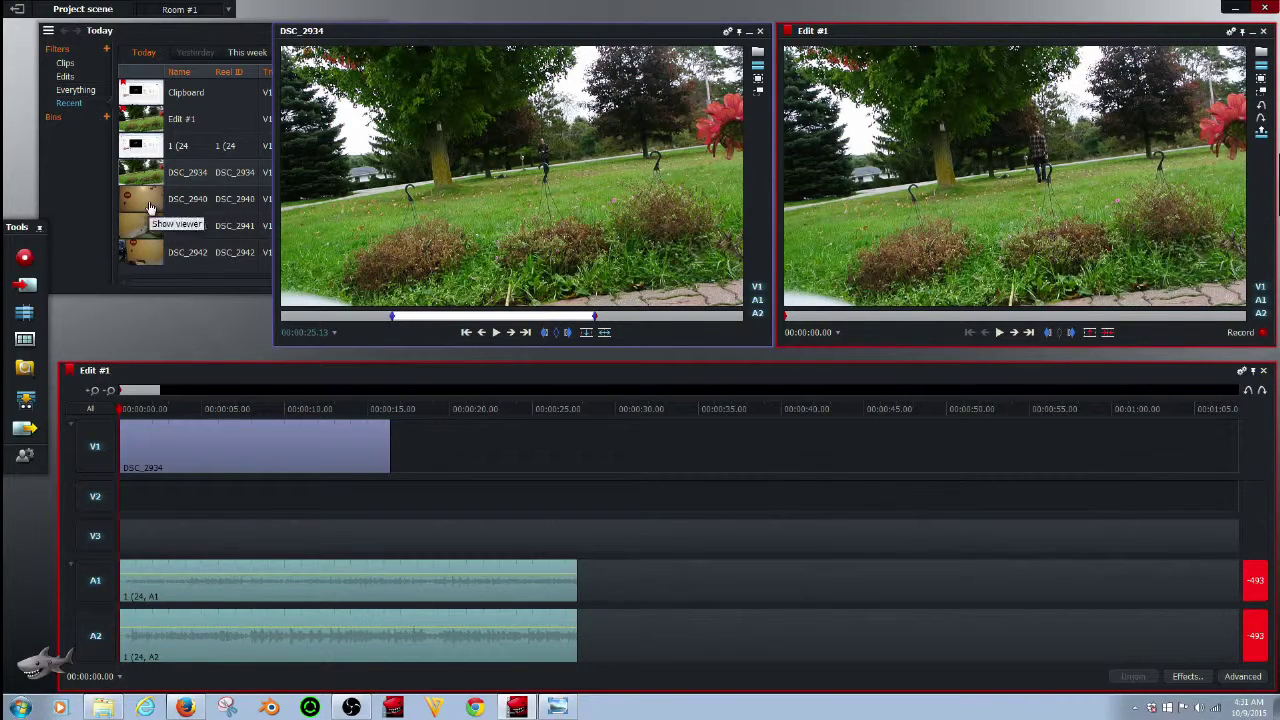
Preview DSC_2940 and DSC_2941, marking DSC_2941's out point at 5.27 seconds
left_click(149, 203)
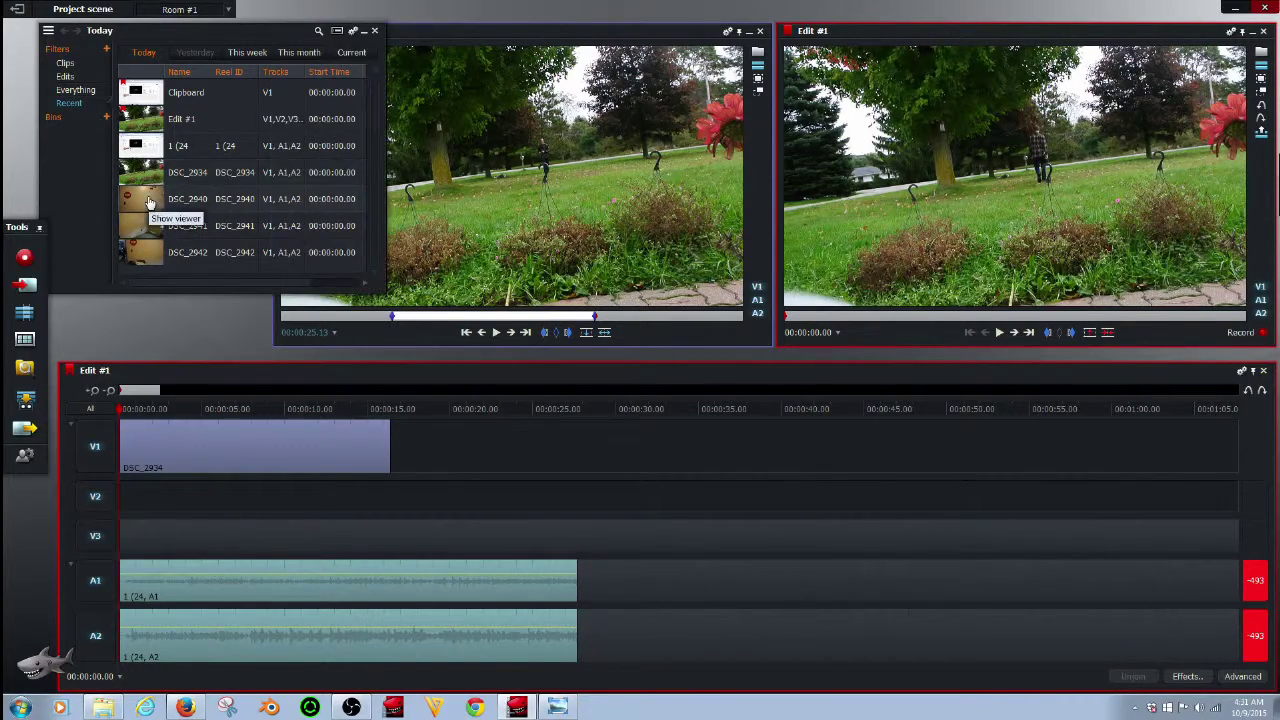
left_click(149, 203)
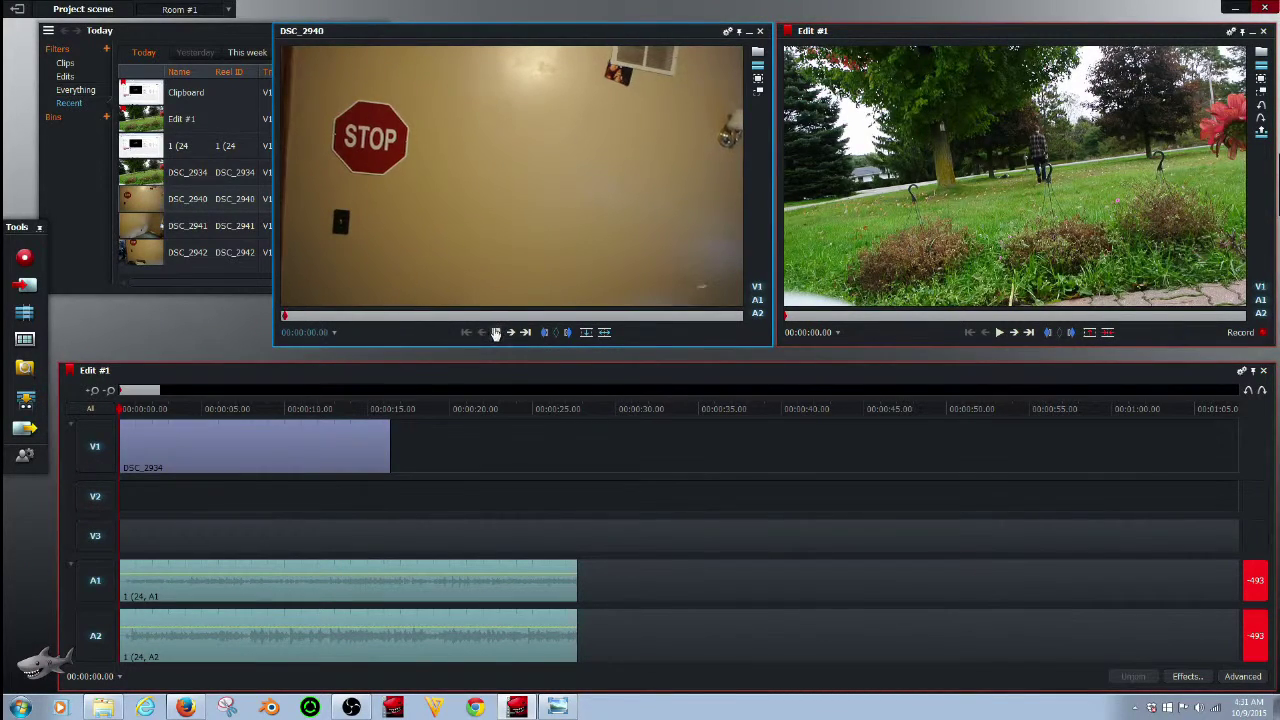
left_click(495, 332)
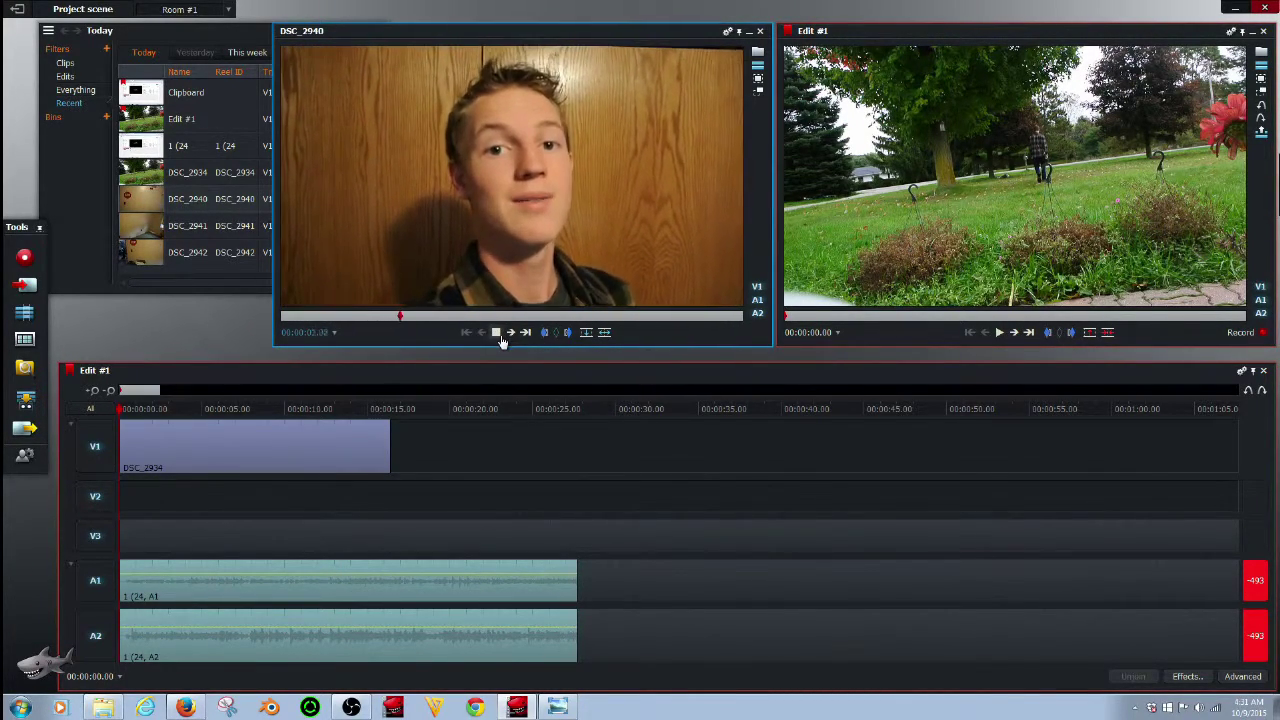
left_click(503, 342)
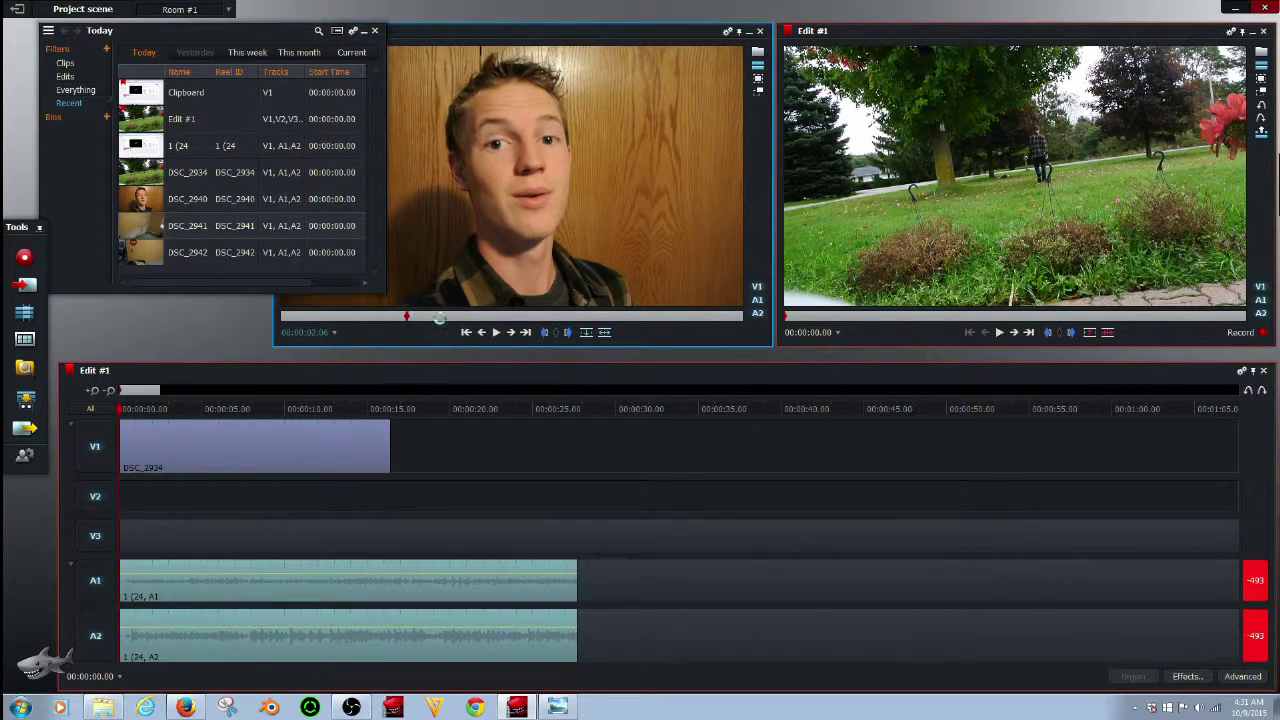
left_click(496, 333)
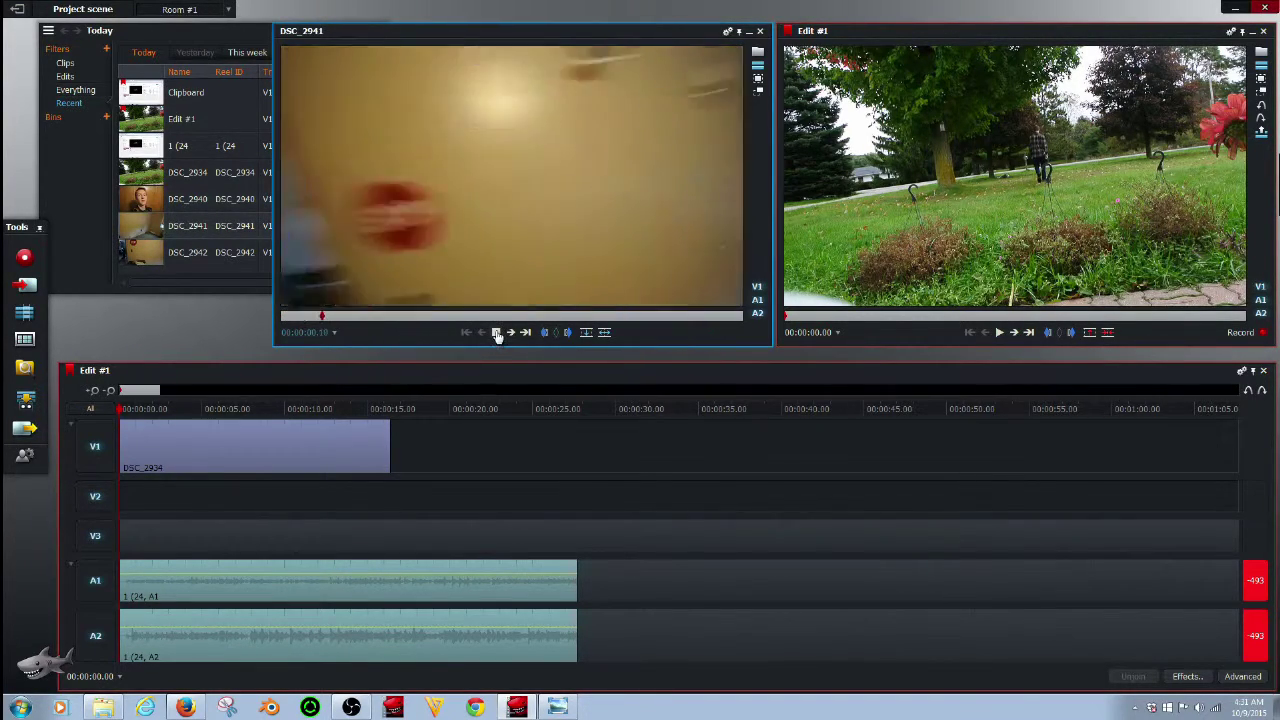
left_click(496, 332)
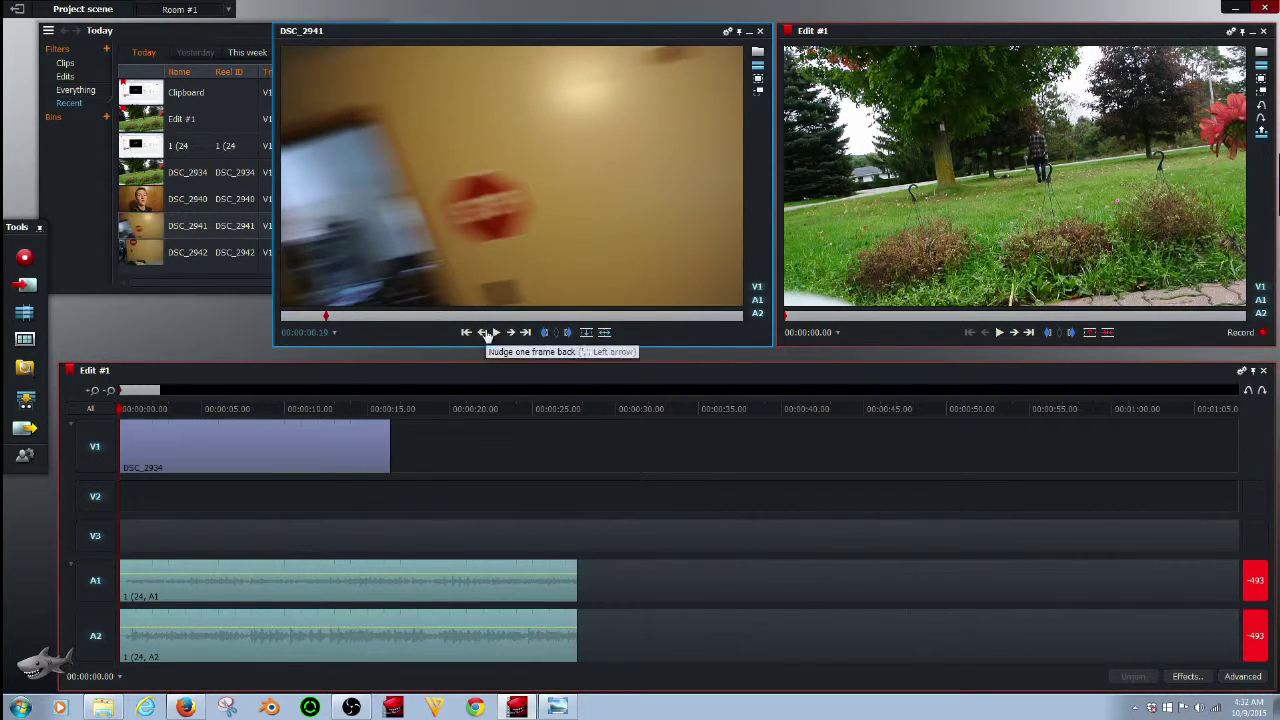
left_click(496, 332)
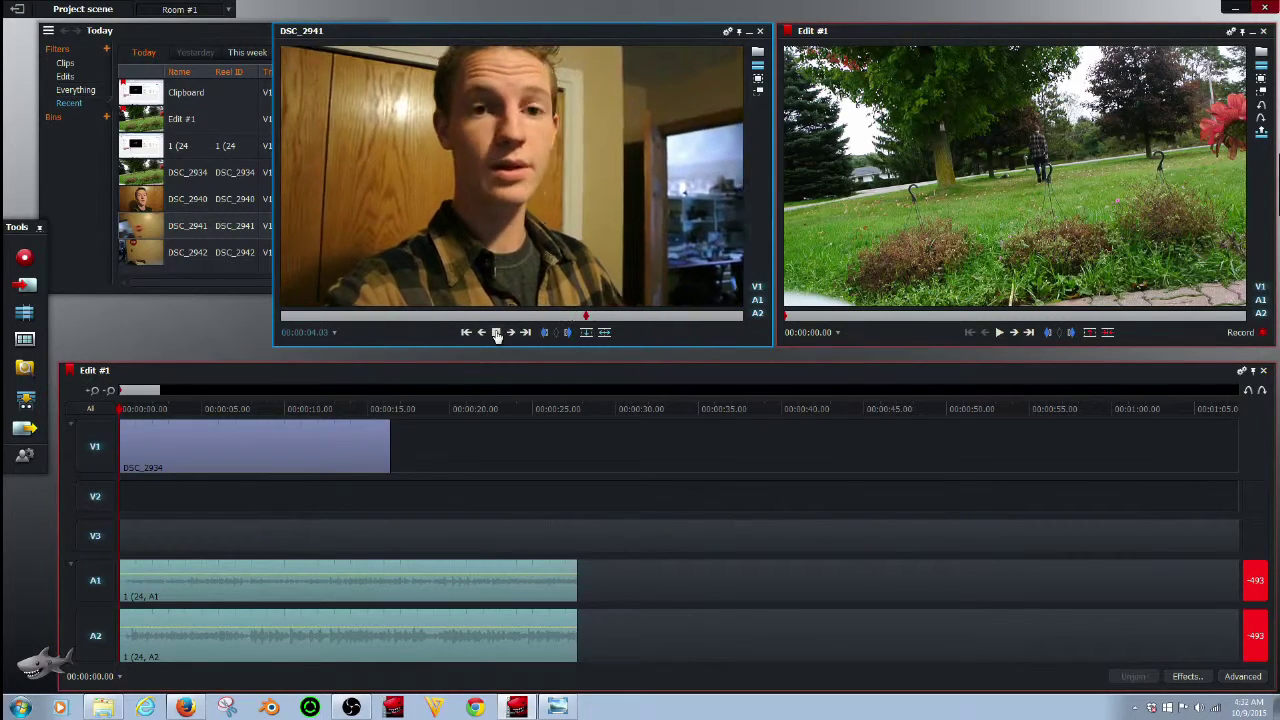
left_click(496, 332)
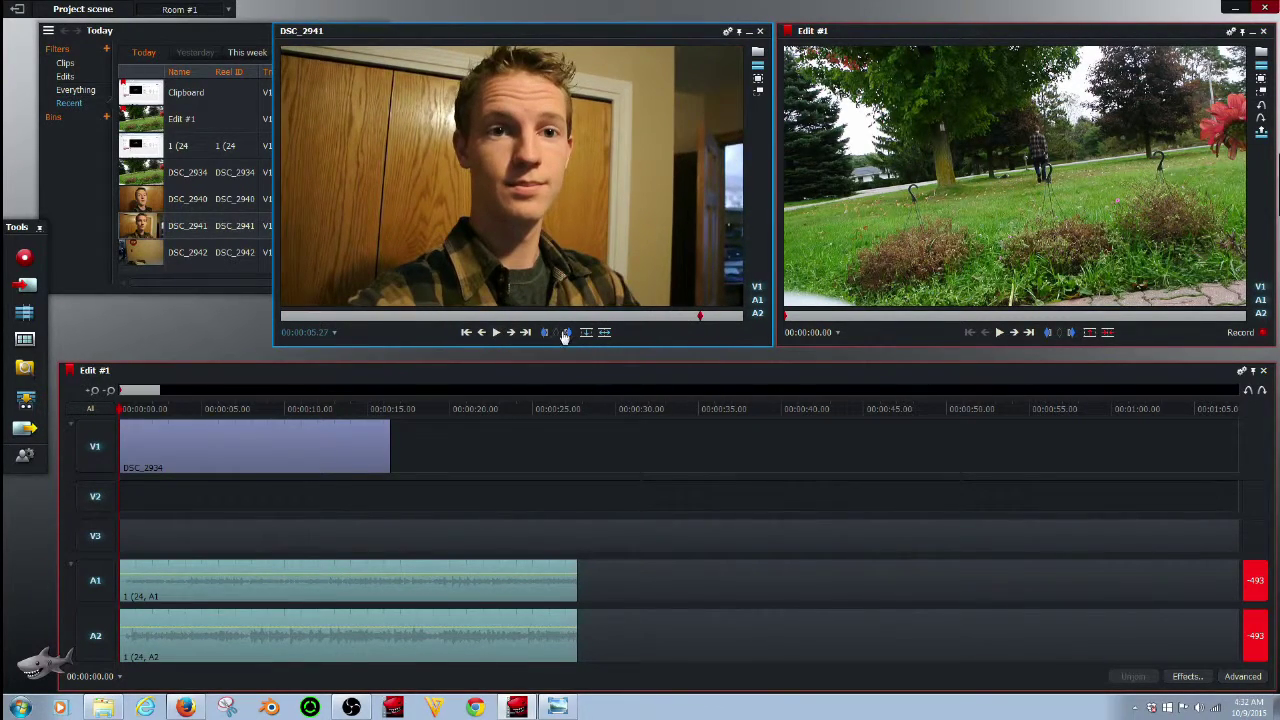
left_click(565, 333)
Untarget tracks V1, A1 and A2, then re-enable V1
left_click(95, 446)
left_click(97, 590)
left_click(106, 627)
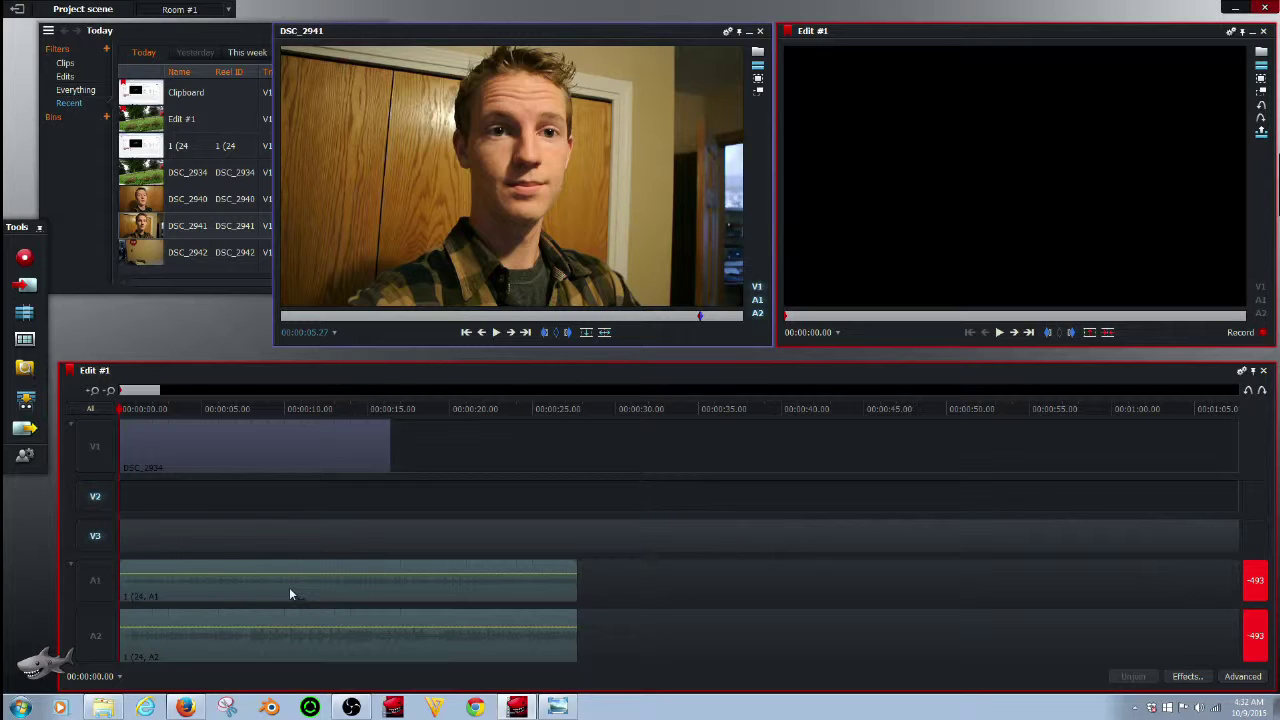
left_click(104, 447)
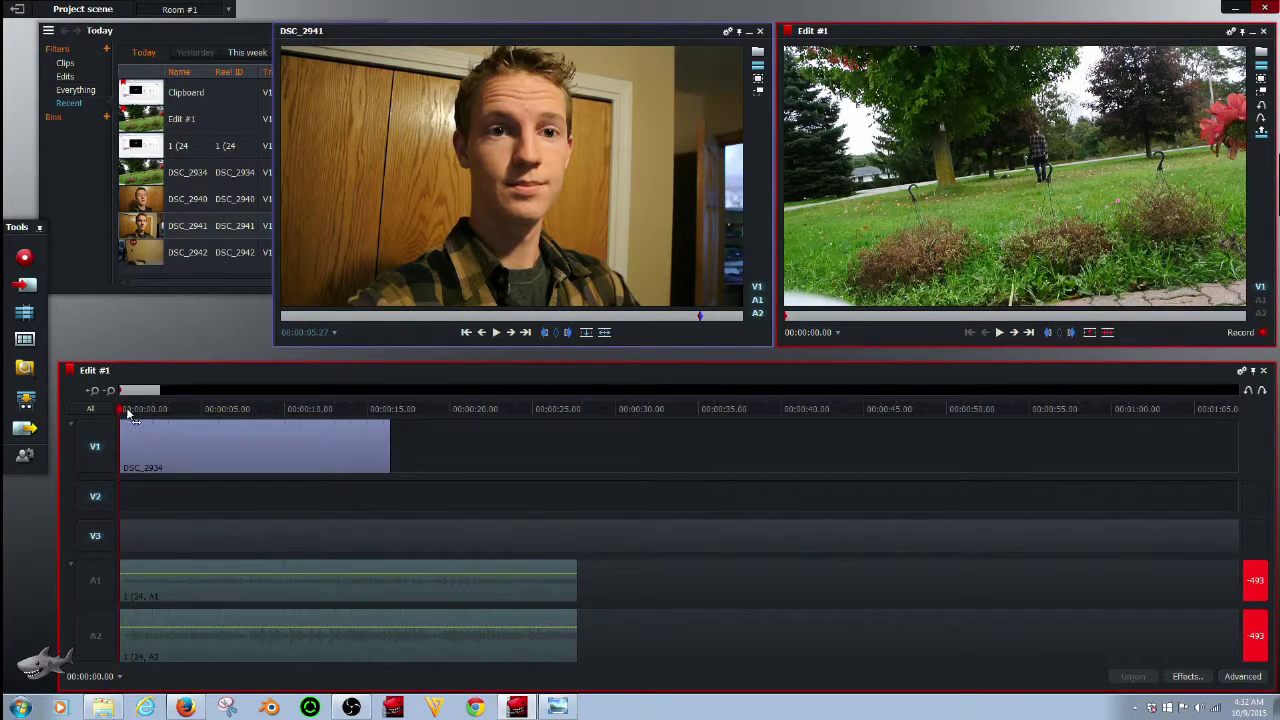
Delete the empty V2 and V3 video tracks
right_click(107, 488)
left_click(115, 490)
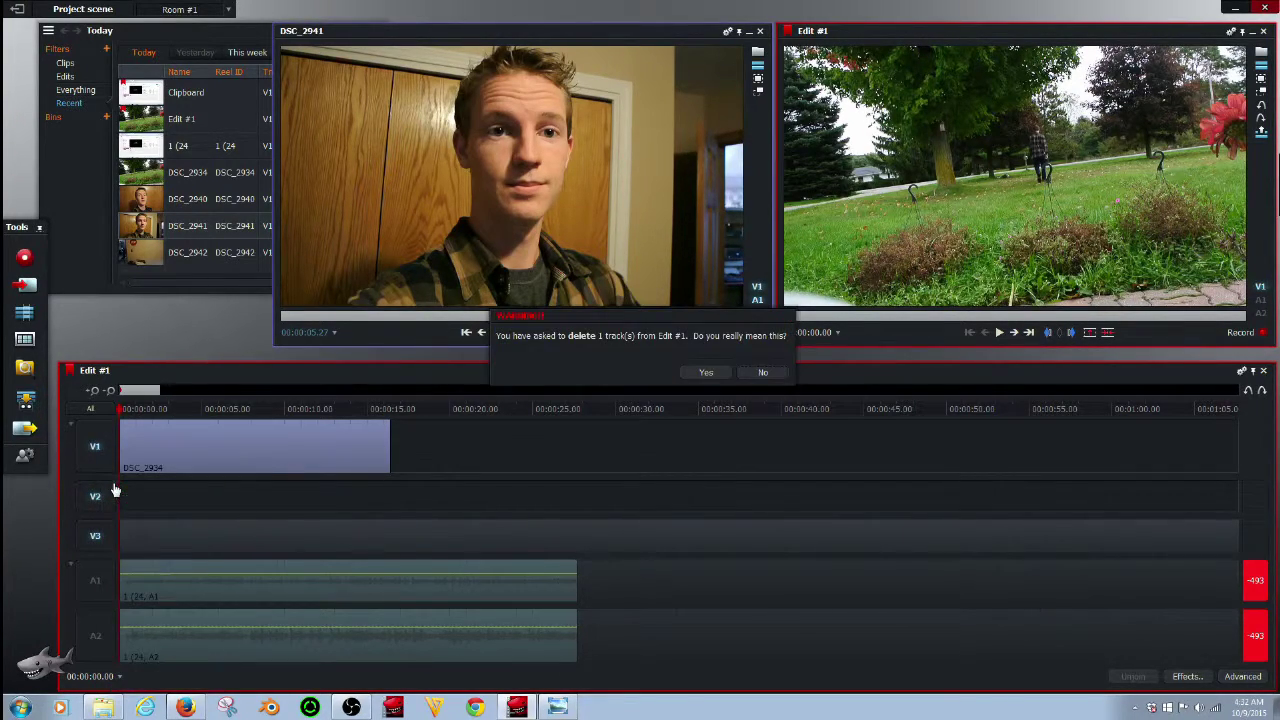
left_click(704, 372)
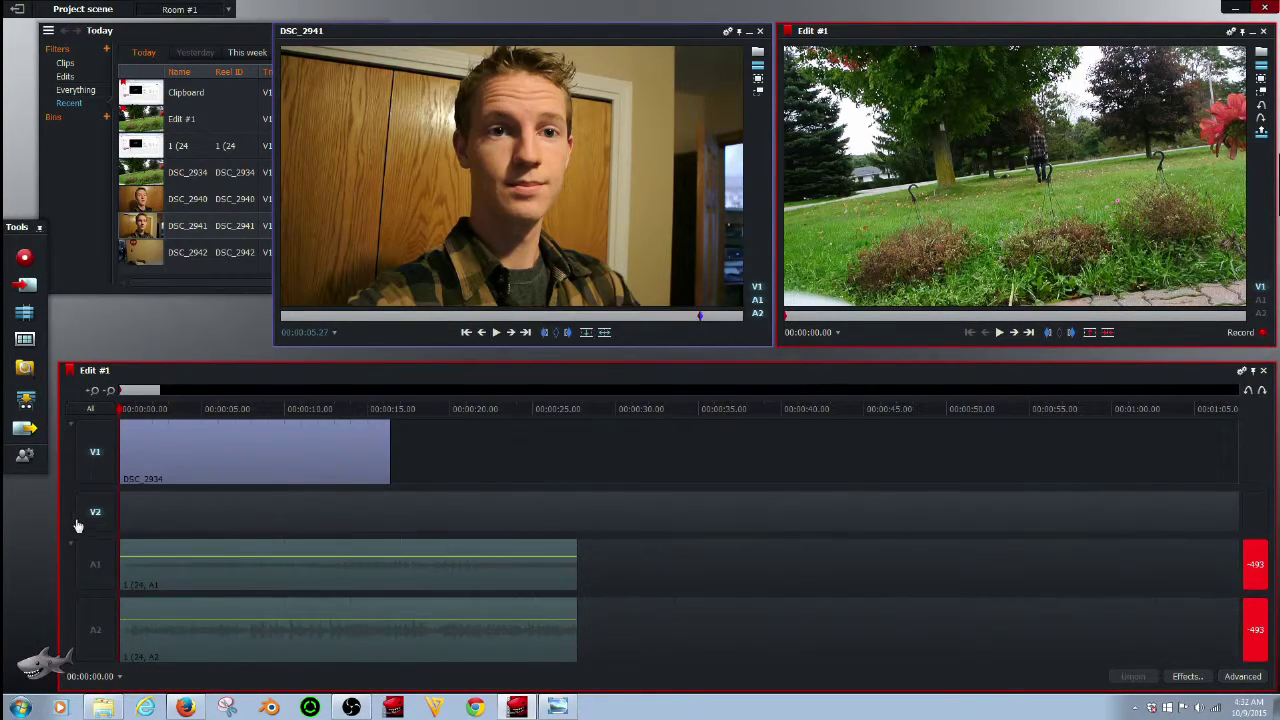
right_click(95, 512)
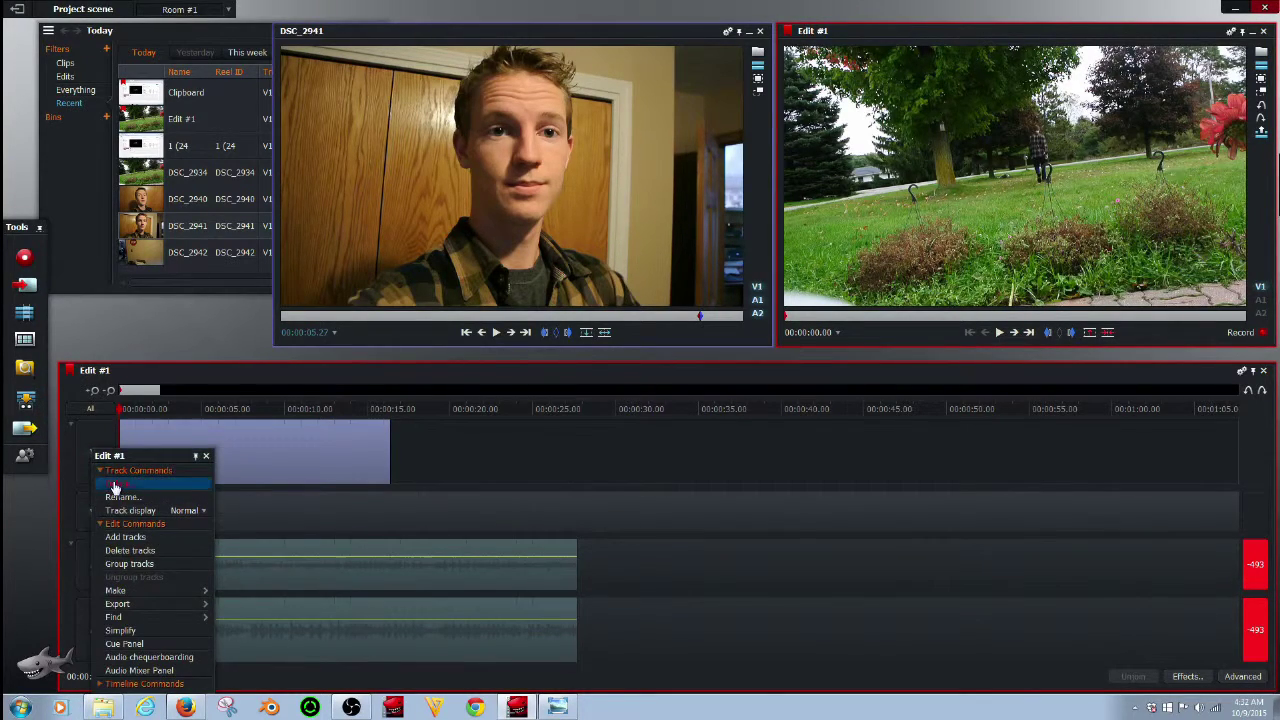
left_click(115, 488)
left_click(704, 372)
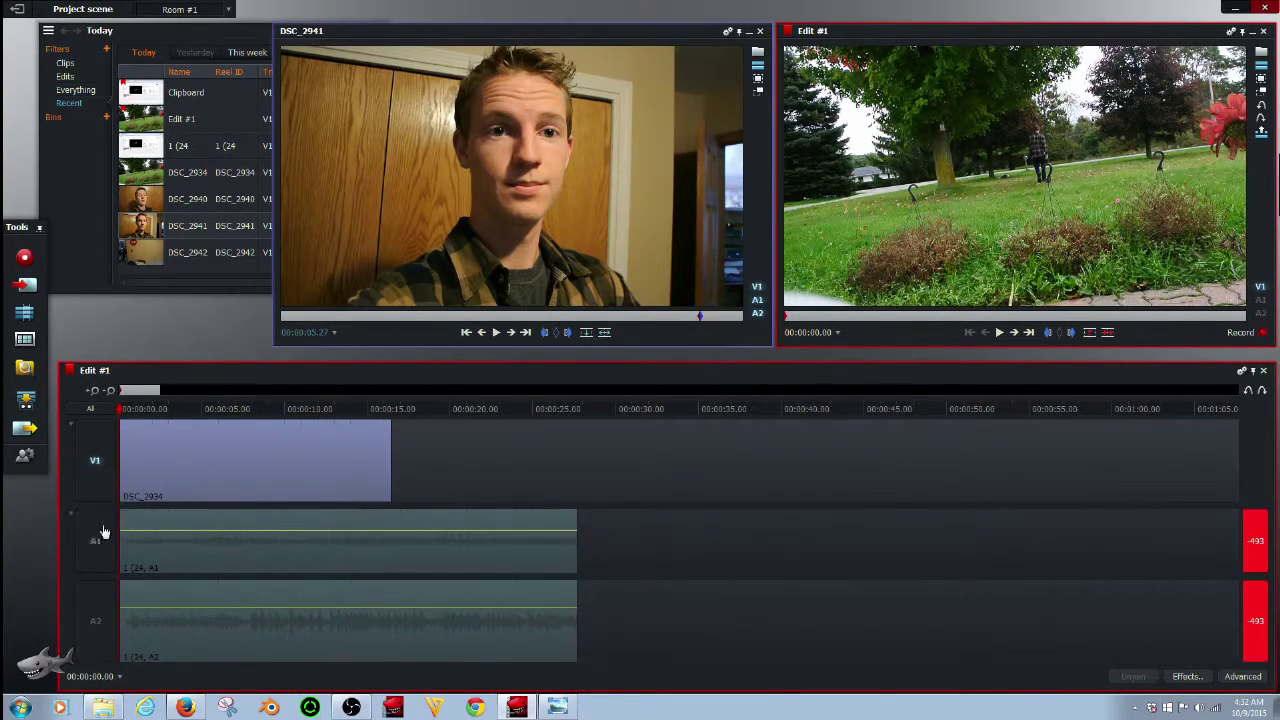
Add 2 new audio tracks to the edit
right_click(104, 532)
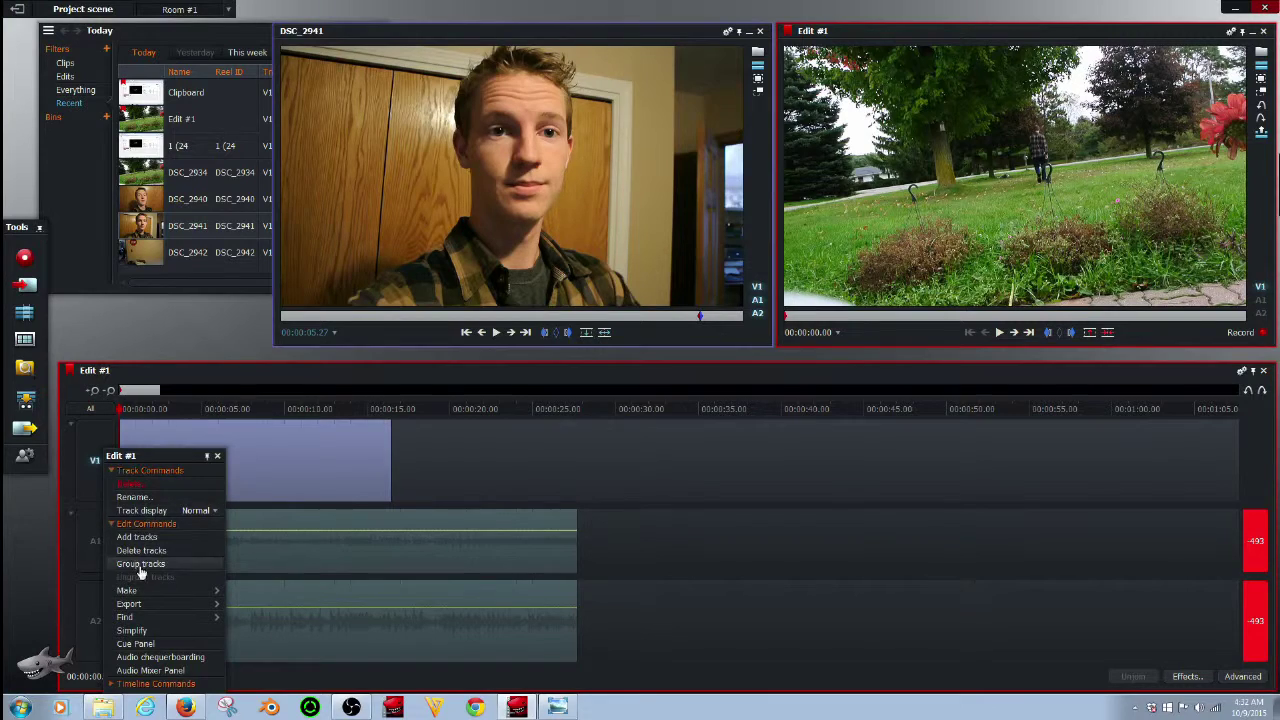
left_click(137, 537)
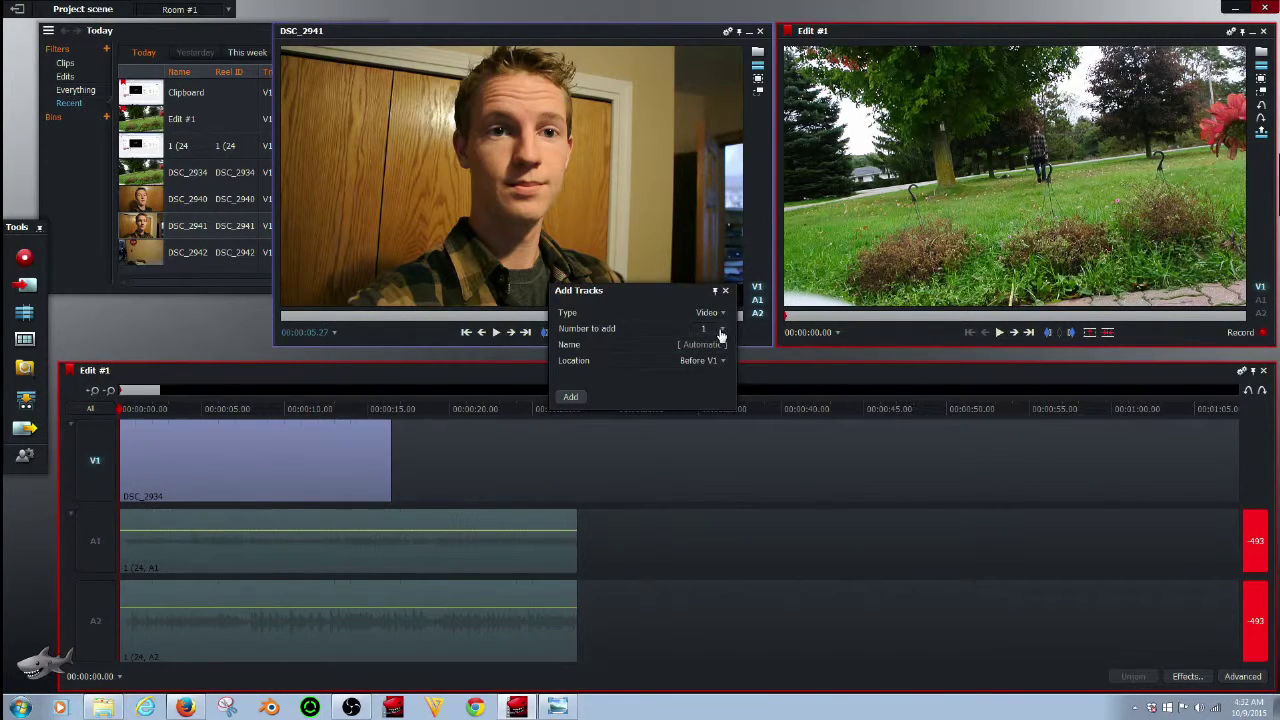
left_click(712, 313)
left_click(711, 341)
type("2")
left_click(571, 396)
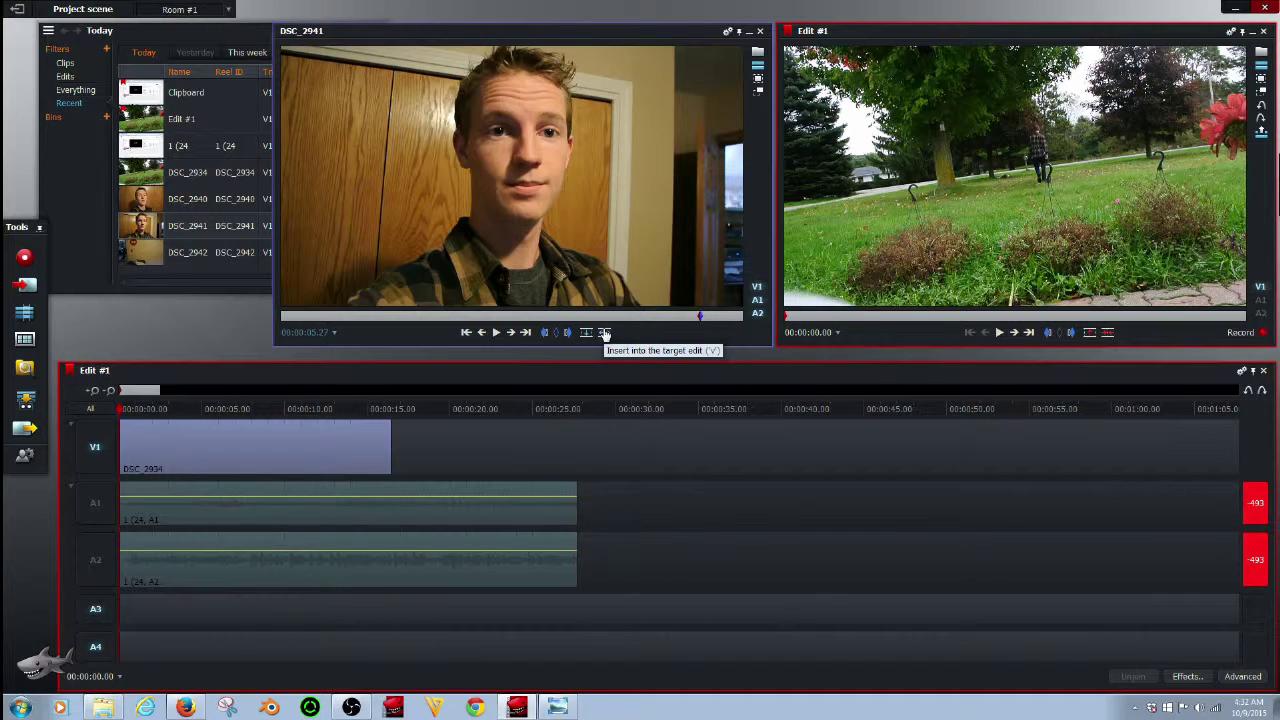
Toggle V1 off and reposition the edit playhead, then re-enable V1, A1 and A2
left_click(95, 447)
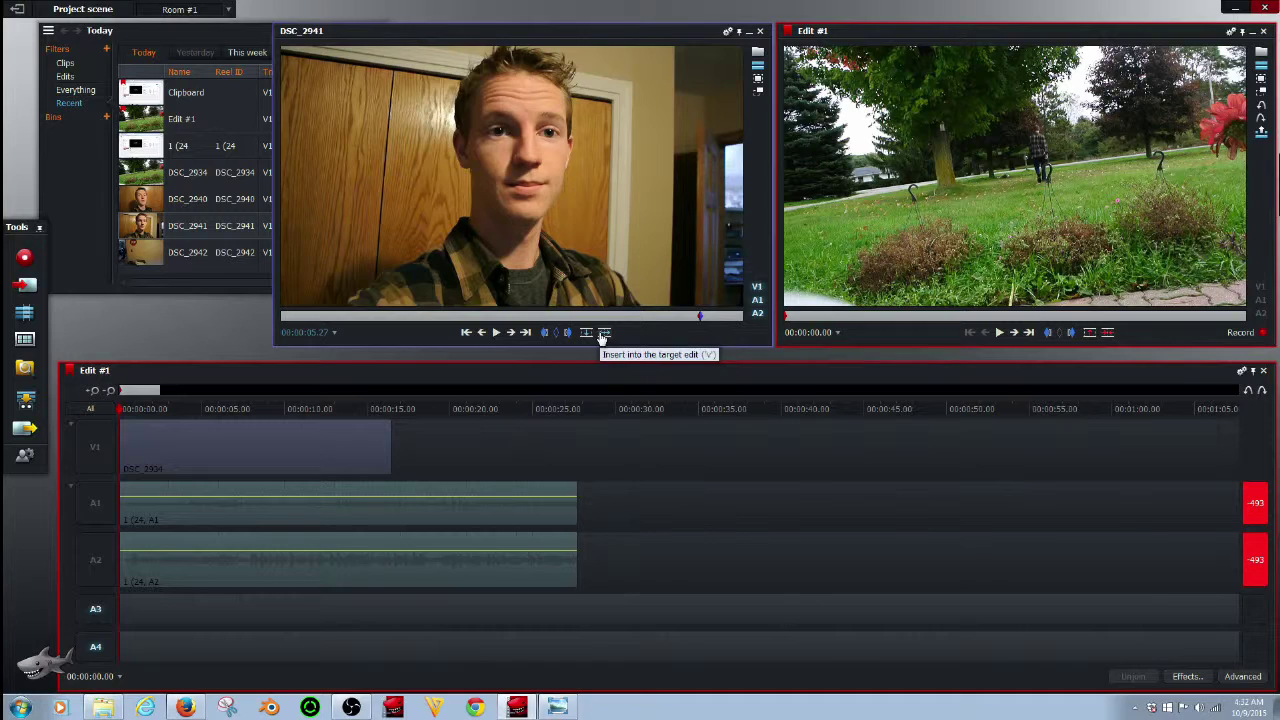
left_click_drag(120, 415, 154, 410)
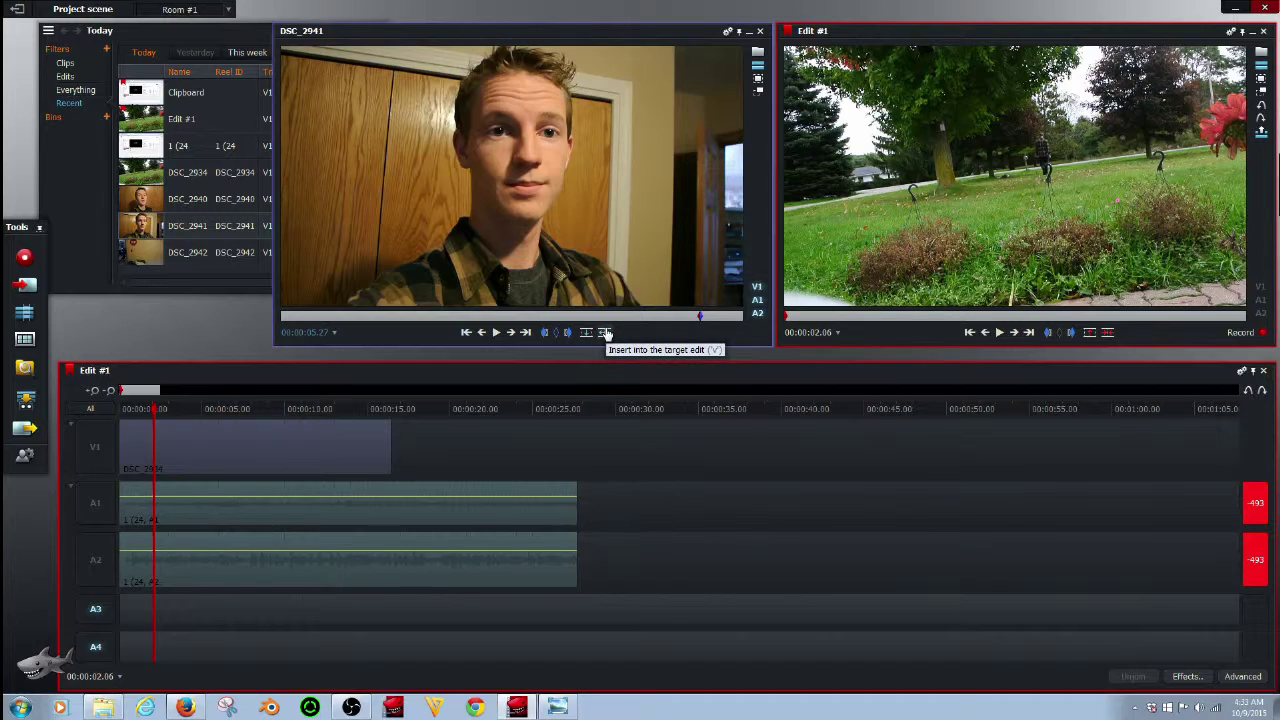
left_click_drag(156, 415, 112, 420)
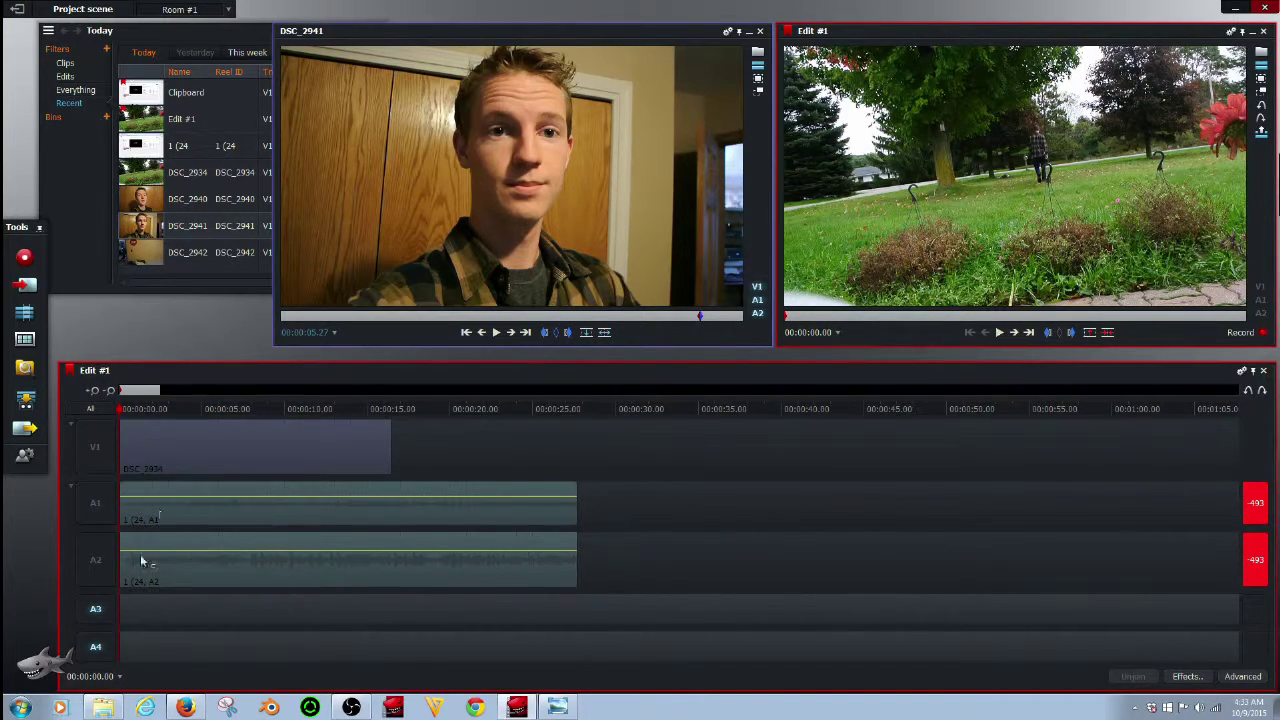
right_click(103, 612)
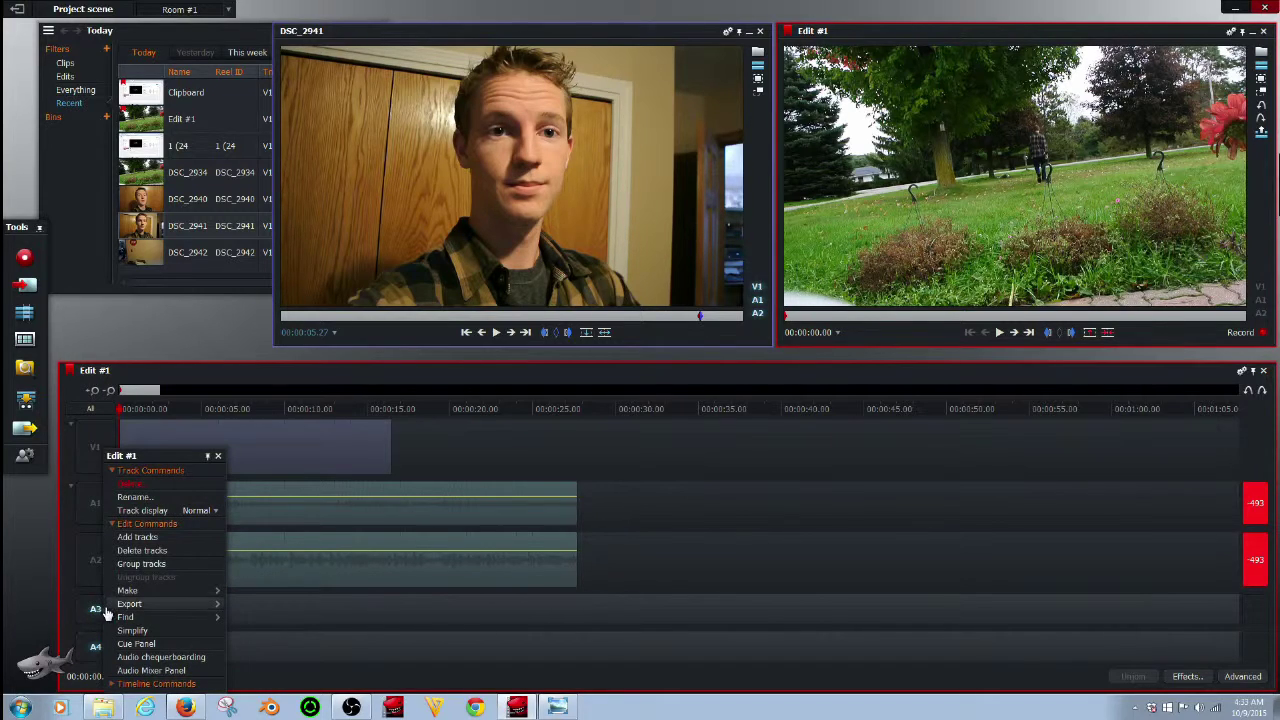
left_click_drag(123, 412, 592, 420)
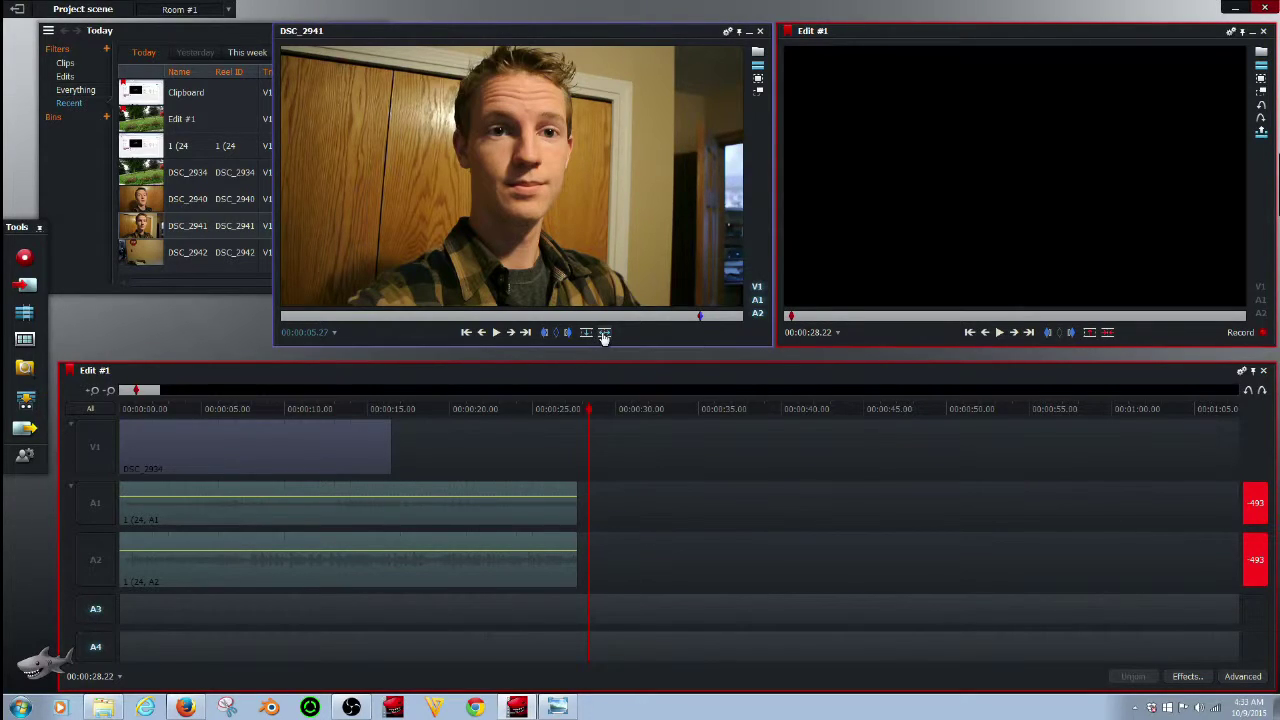
left_click(92, 571)
left_click(93, 505)
left_click(92, 457)
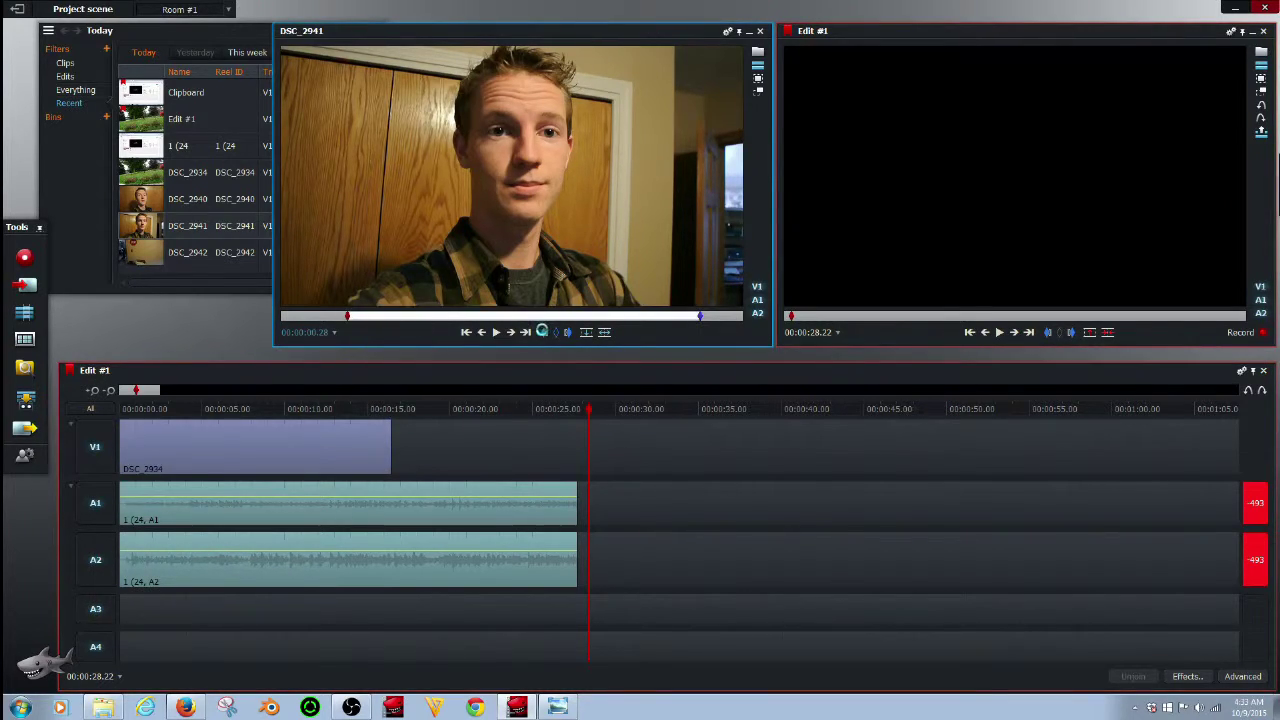
Preview DSC_2941 to 3.15 s, park the edit at the start, and insert its audio onto A3/A4
left_click(496, 332)
left_click(496, 332)
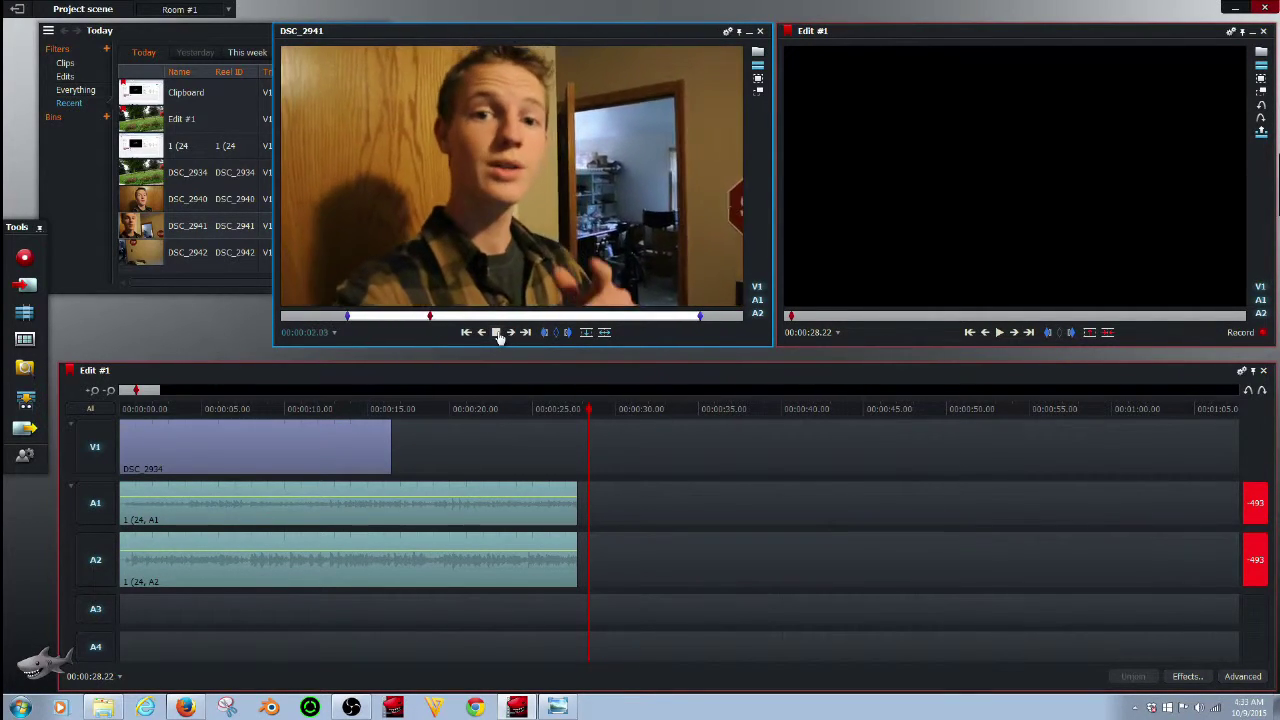
left_click(497, 333)
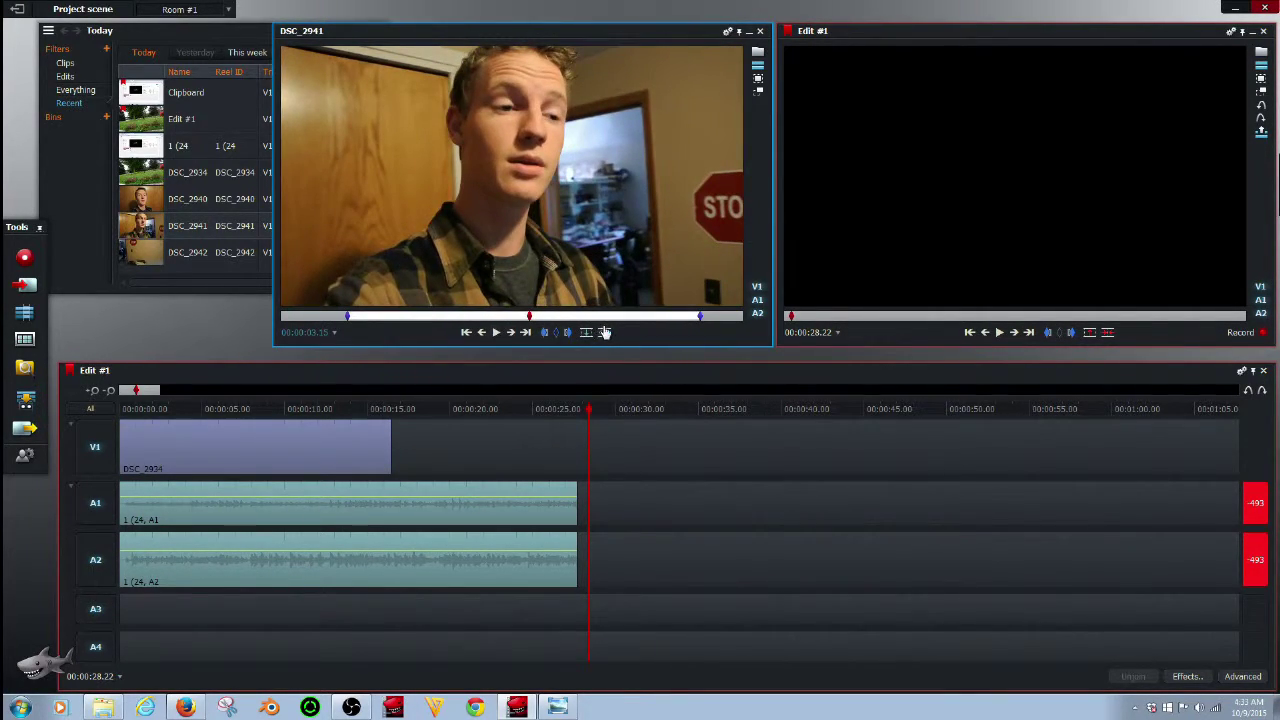
left_click(162, 470)
key("Home")
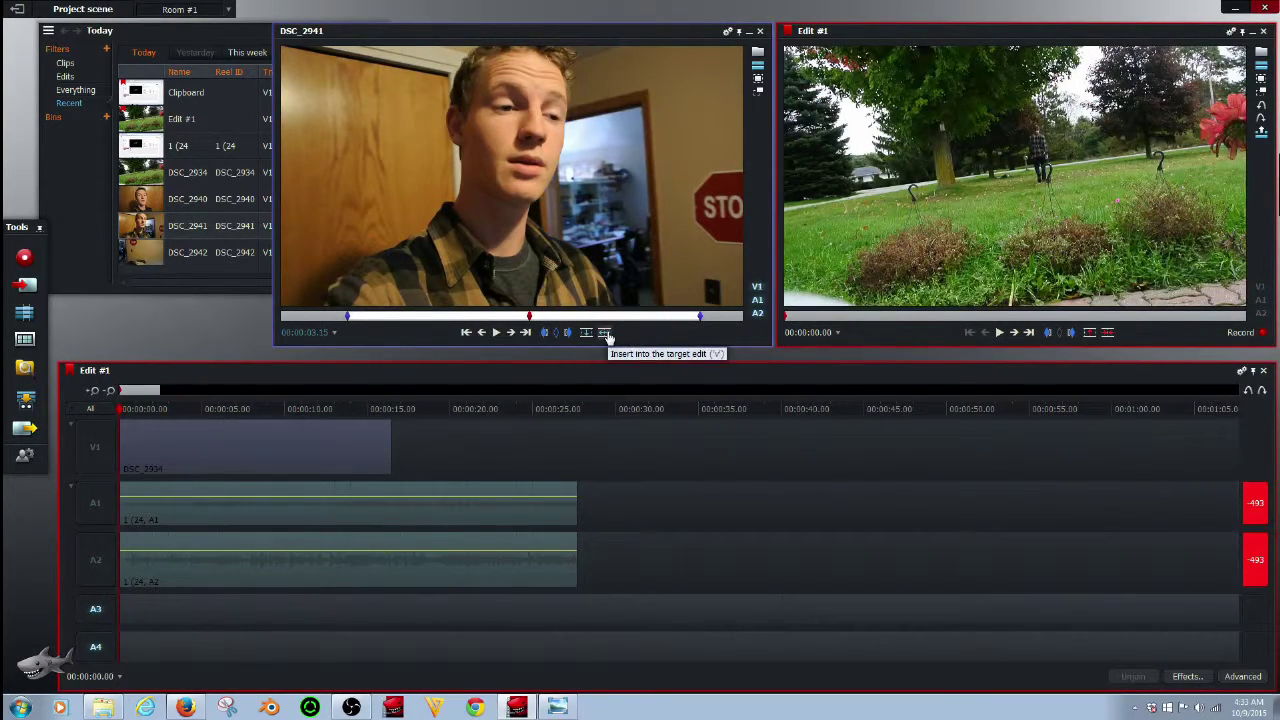
left_click(604, 332)
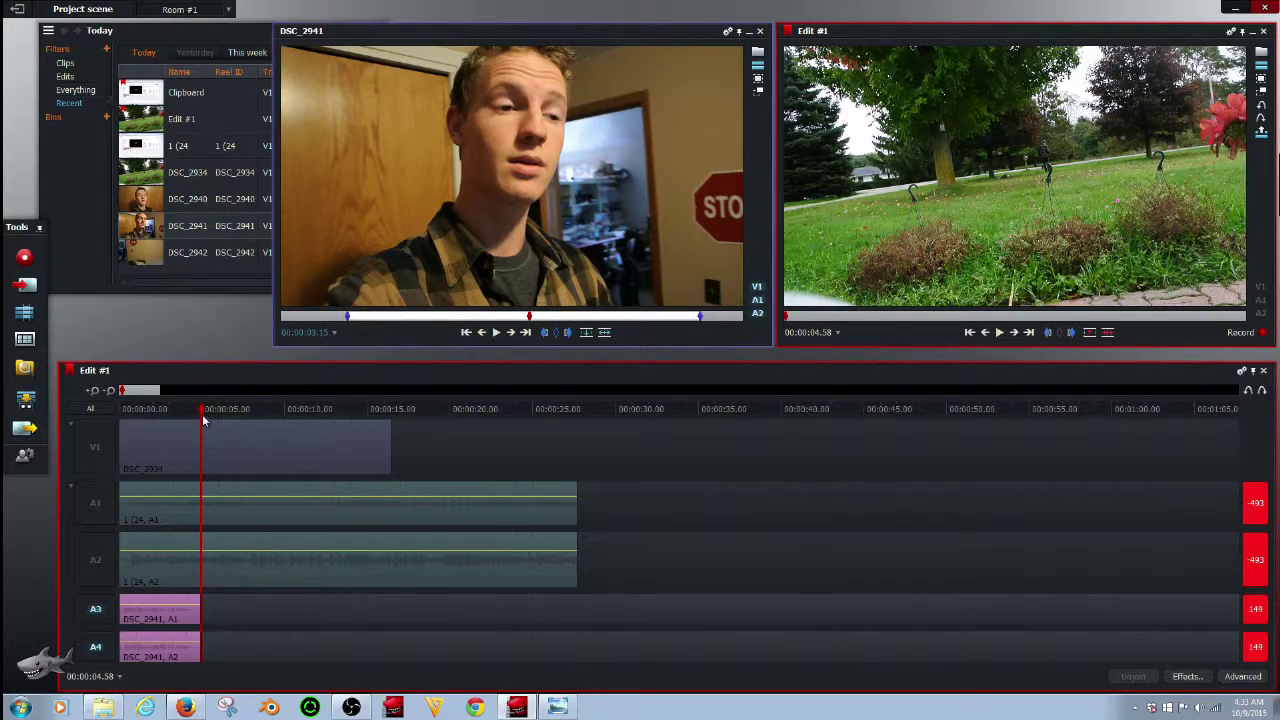
Slide the DSC_2941 audio on A3/A4 about 3 seconds later and replay the source
left_click_drag(158, 614, 207, 603)
left_click_drag(201, 425, 125, 422)
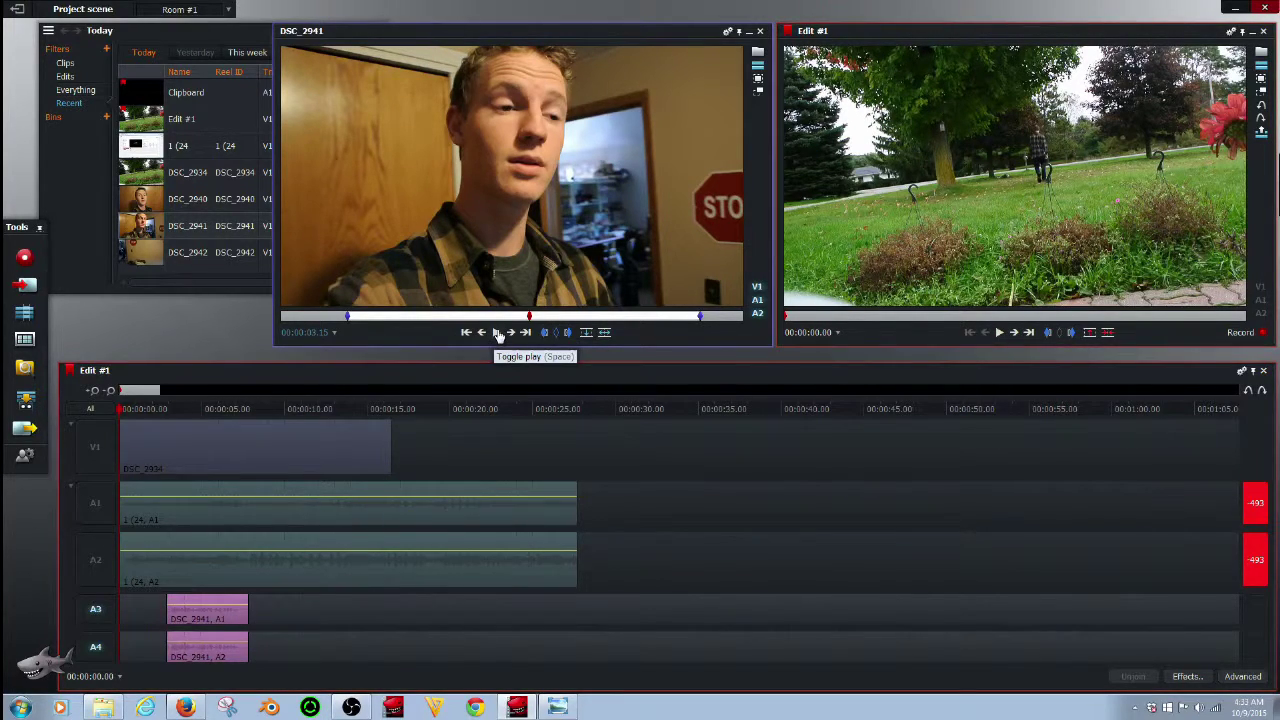
left_click(496, 332)
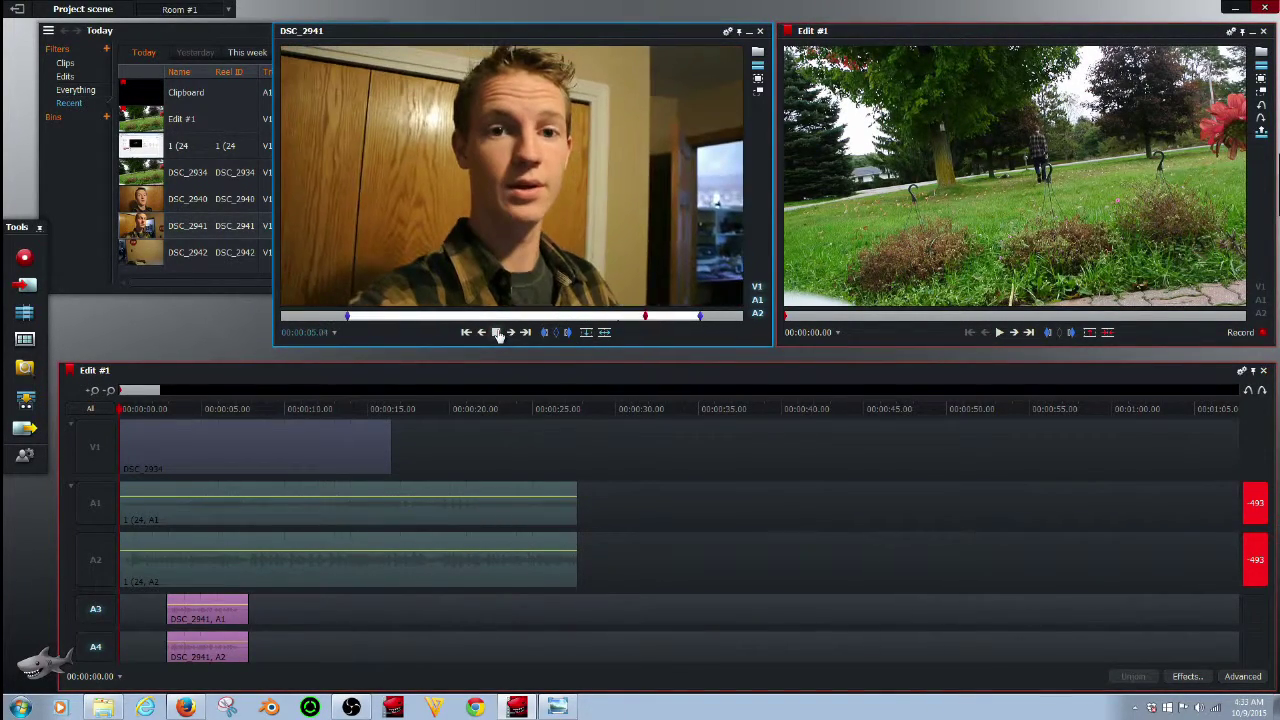
left_click(496, 332)
Play back the edit, stop, park near 00:00:07.50, and enable V1
left_click(1000, 335)
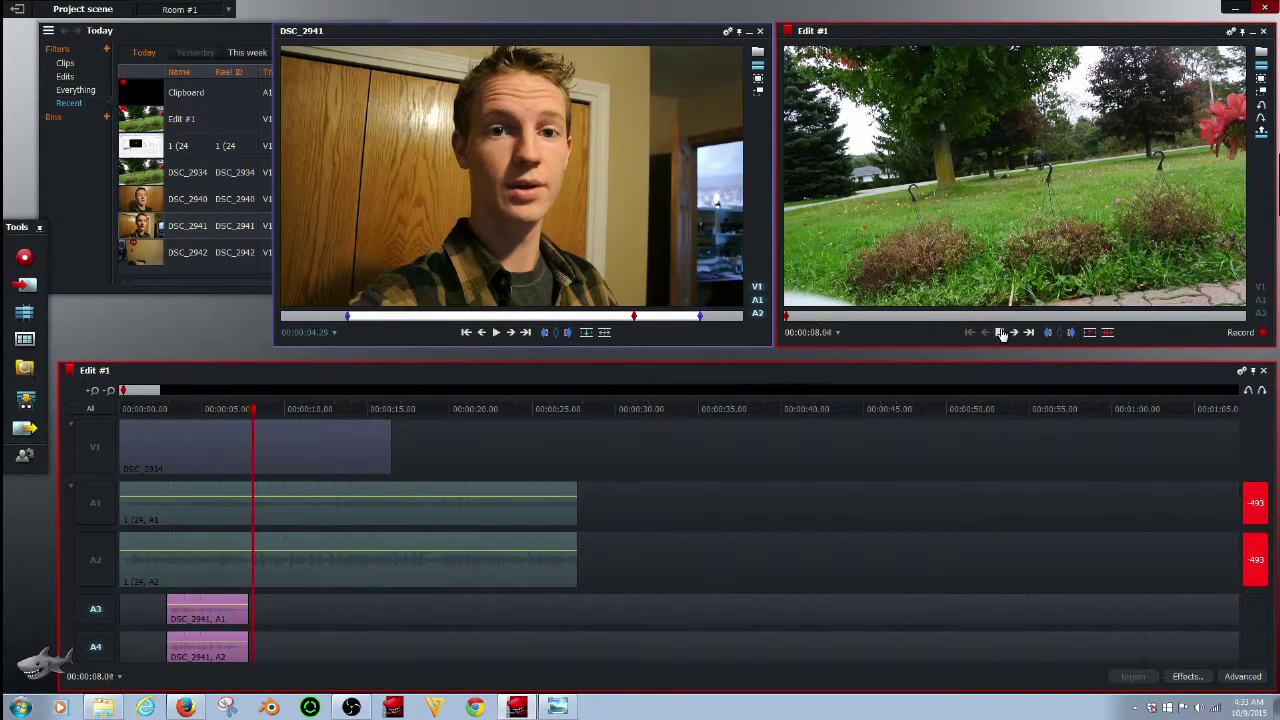
left_click(1000, 333)
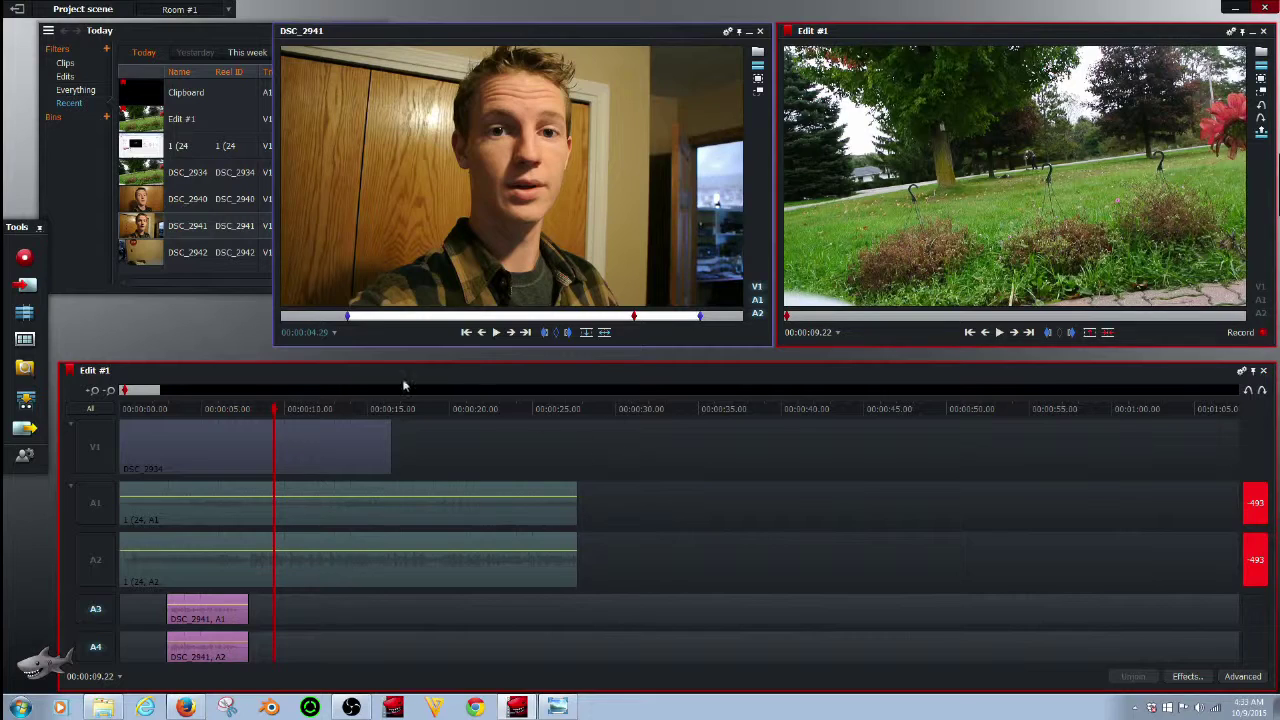
left_click_drag(274, 411, 257, 422)
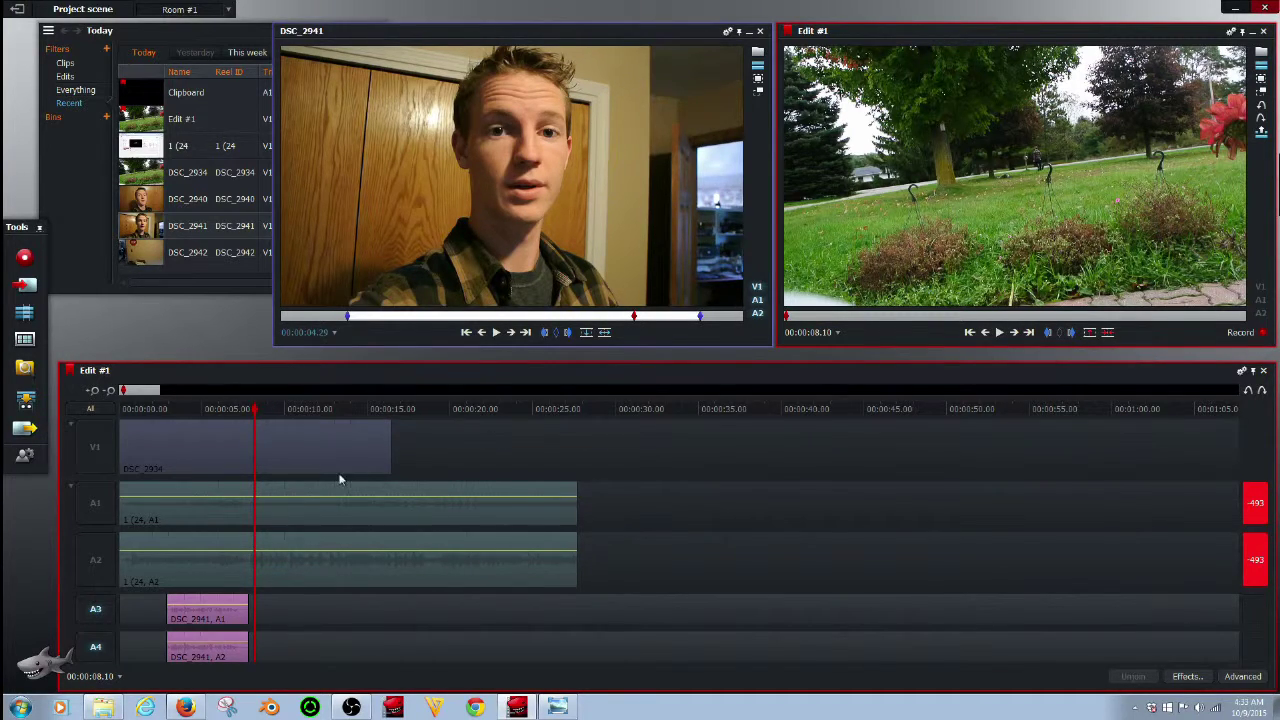
left_click_drag(254, 413, 249, 415)
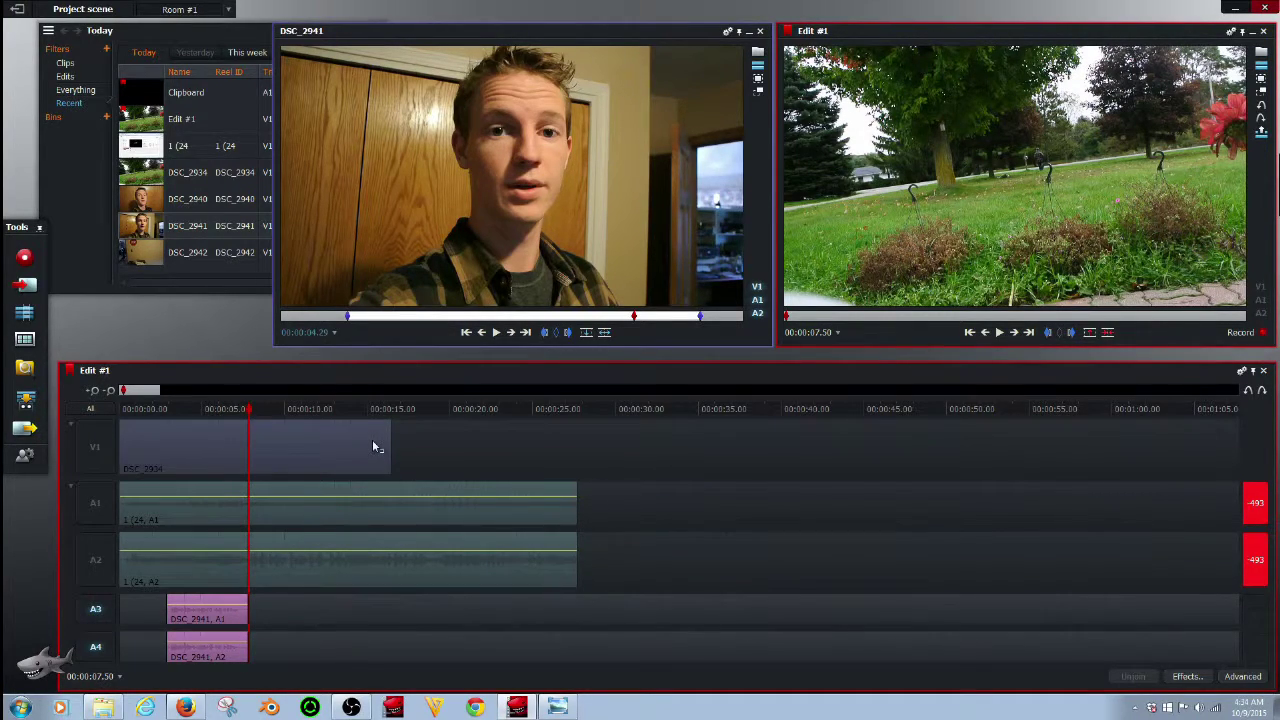
left_click(84, 459)
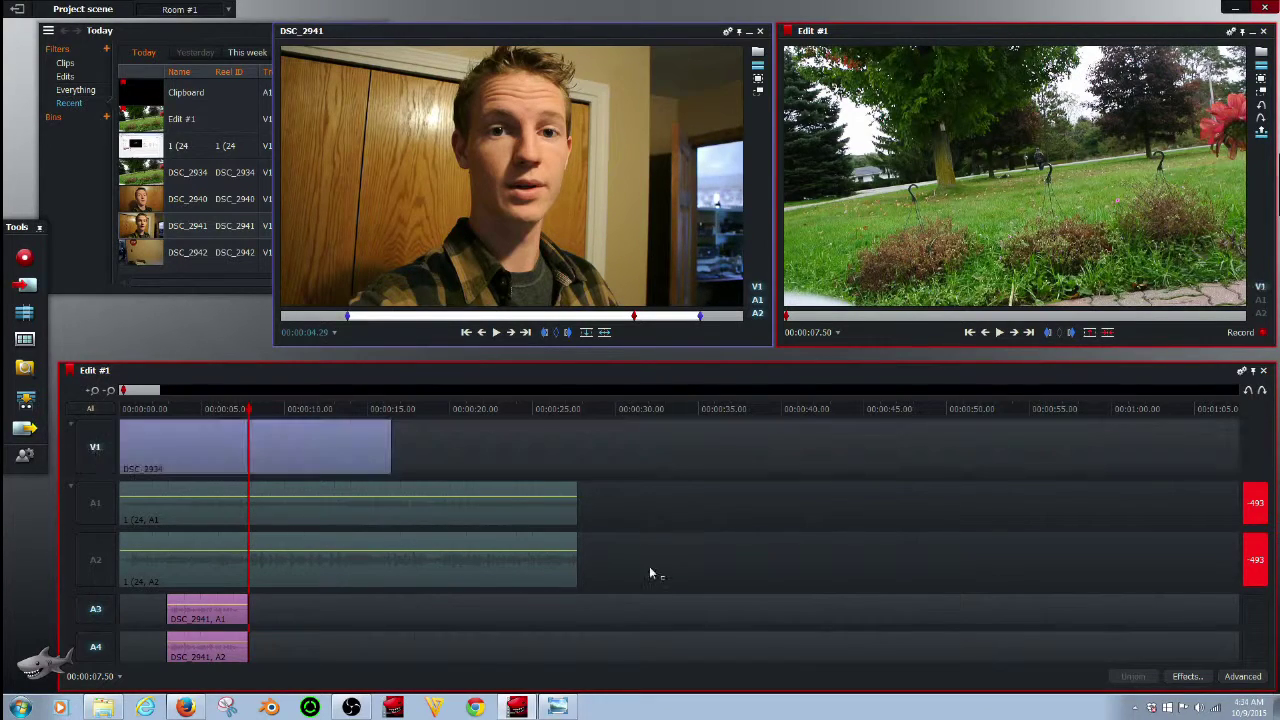
Remove the Titles effect wrongly applied to the walking clip and add Titles on FX1 after DSC_2934
left_click(1190, 677)
double_click(902, 368)
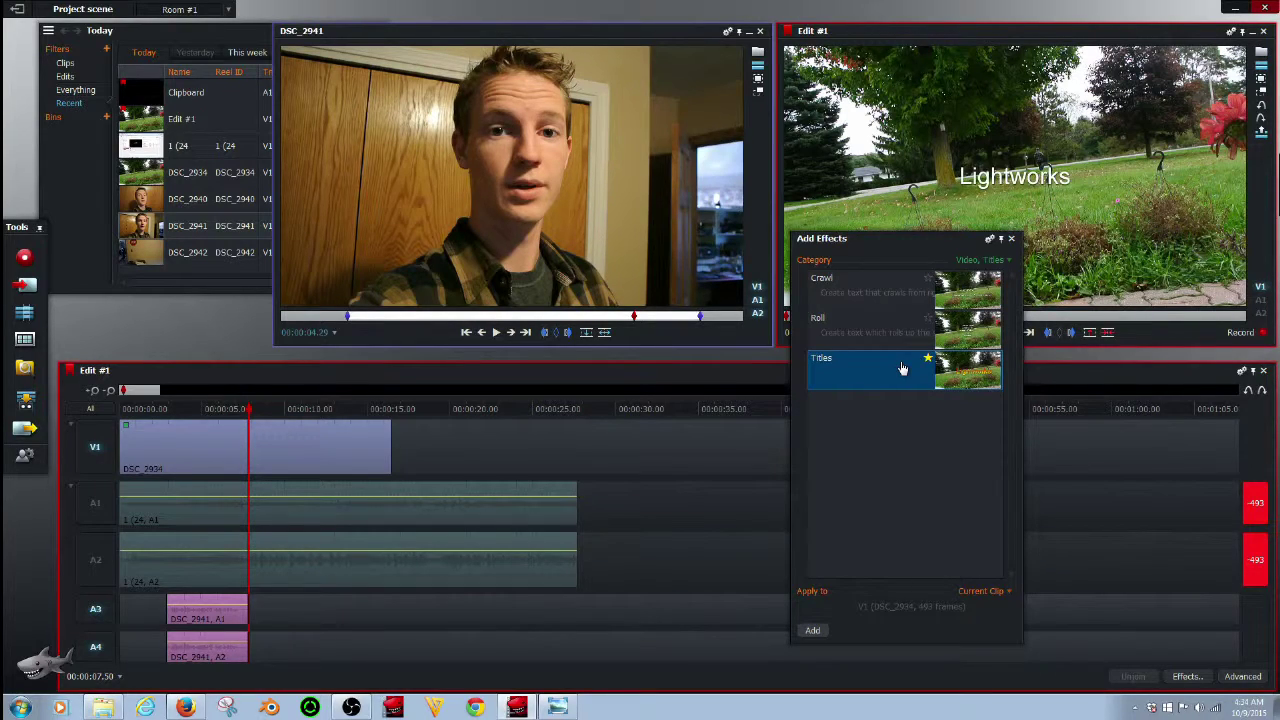
right_click(125, 428)
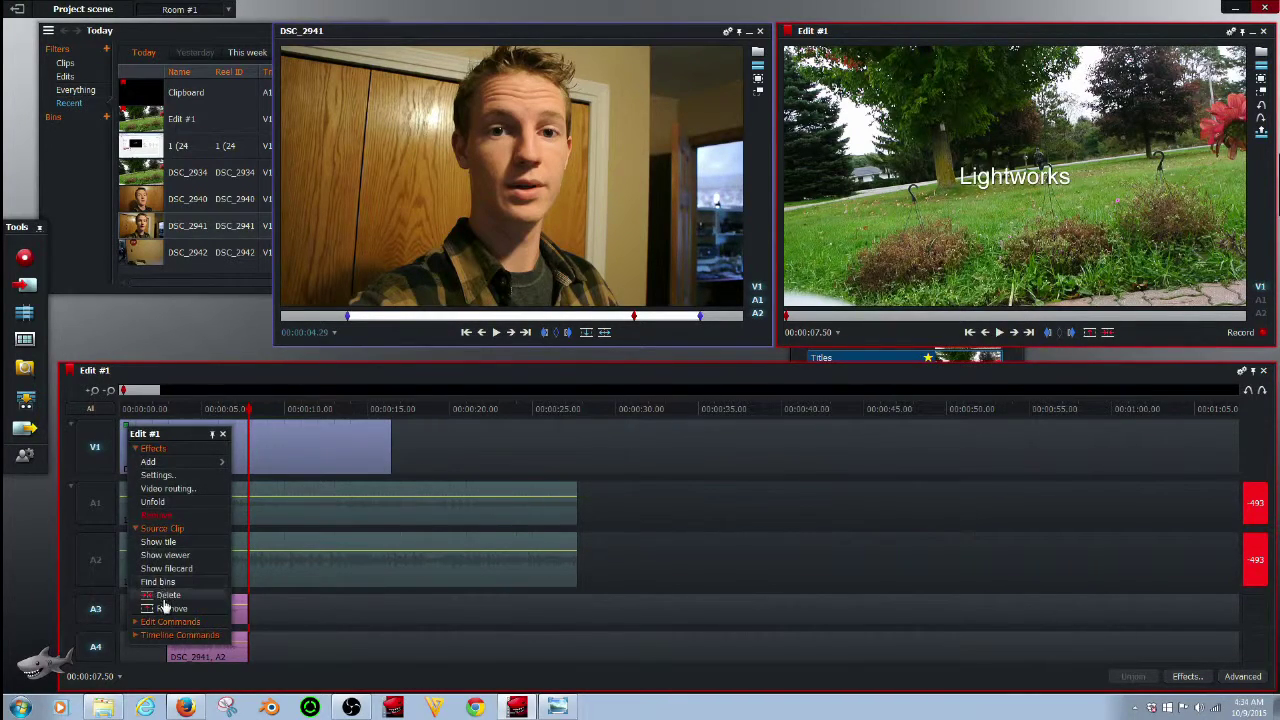
left_click(160, 515)
left_click_drag(248, 410, 702, 410)
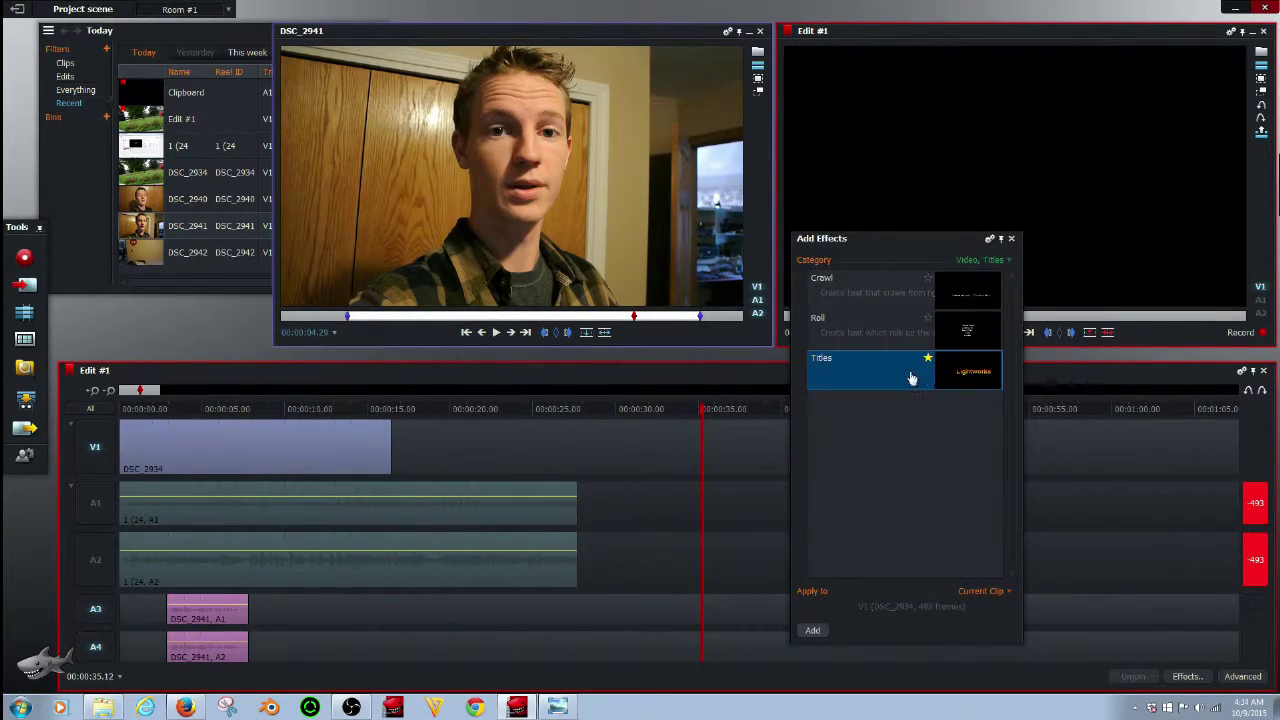
double_click(912, 378)
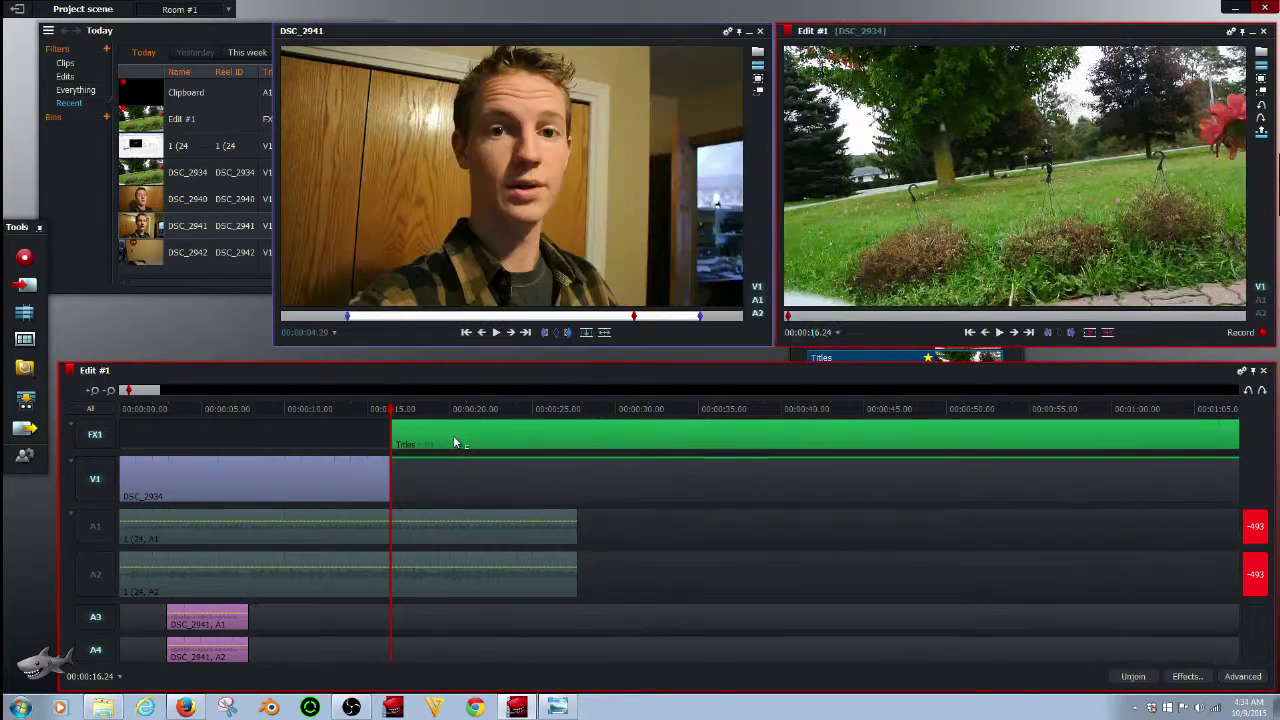
Move the Titles effect to start near 0:06, split the clips there, and park near 10.34 s
left_click_drag(700, 438, 554, 449)
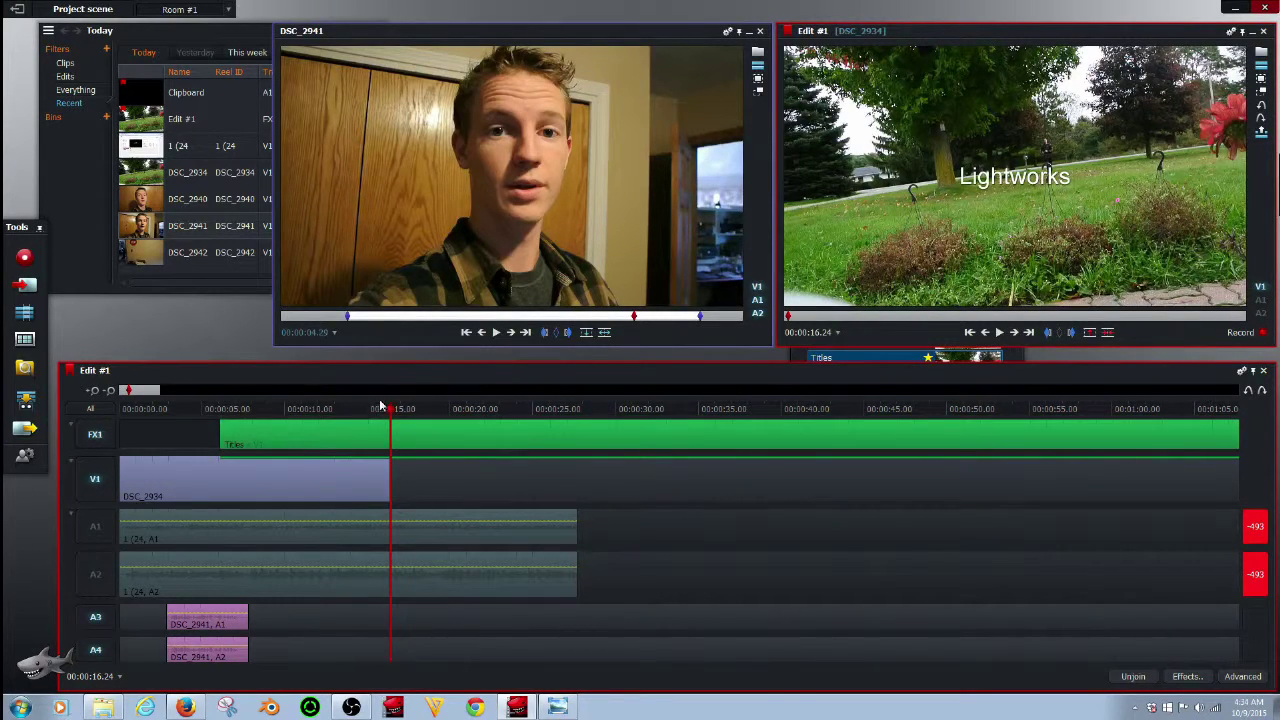
left_click_drag(380, 405, 215, 425)
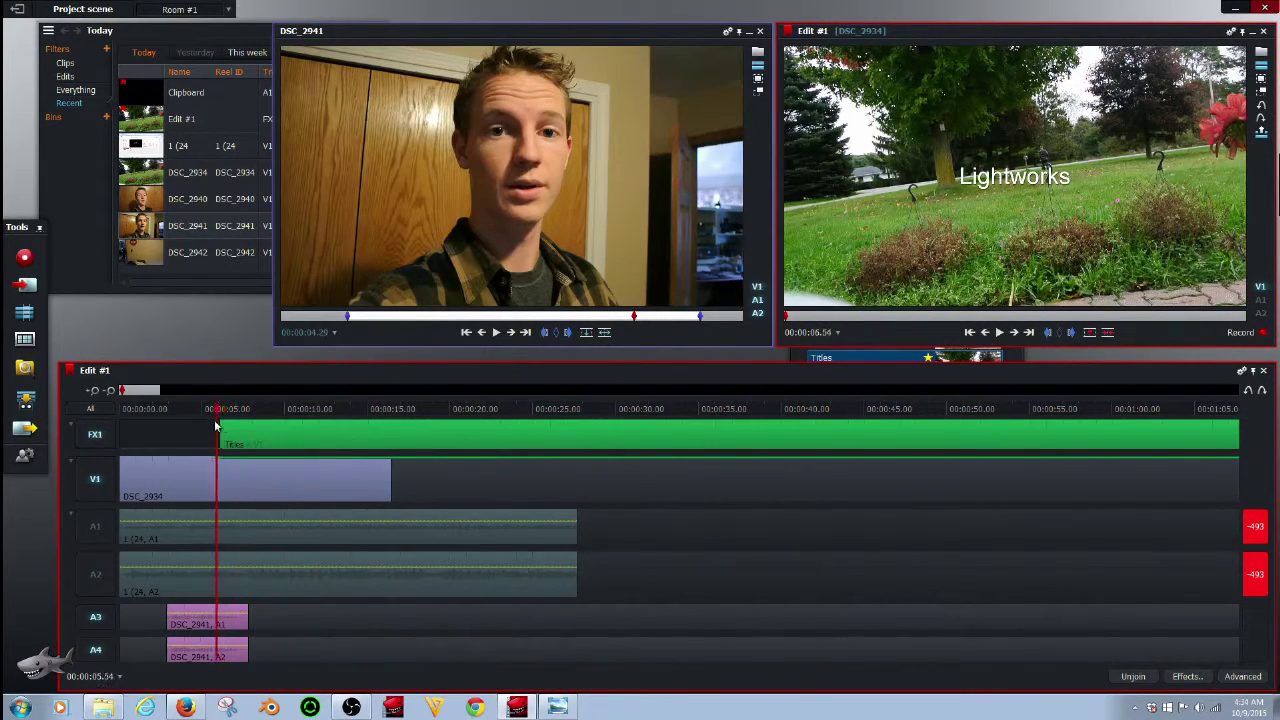
left_click(1028, 332)
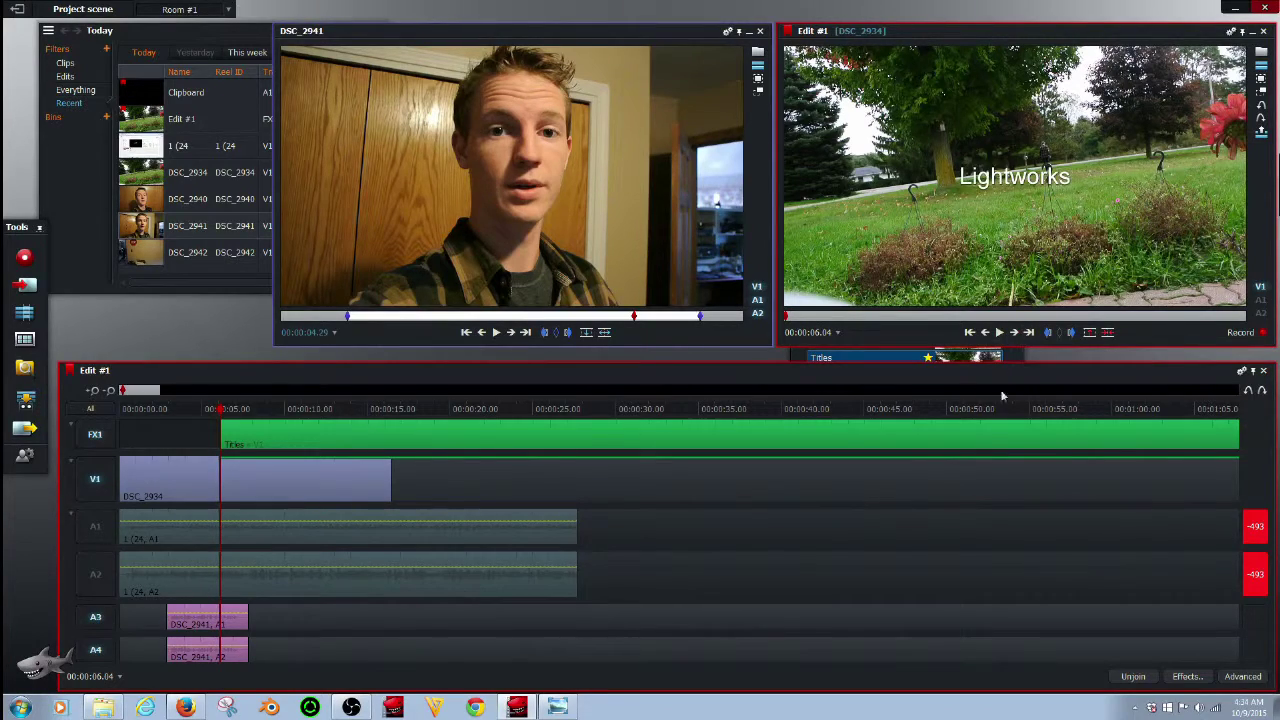
left_click(1090, 331)
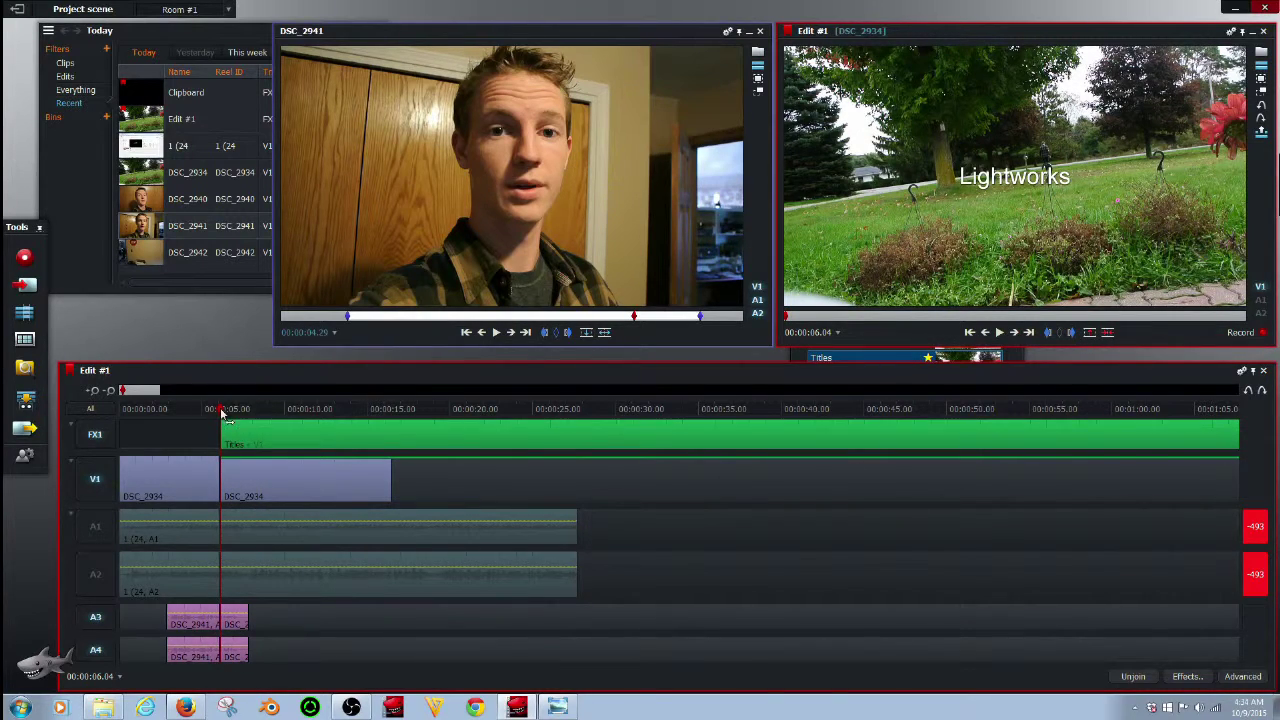
left_click_drag(224, 415, 290, 425)
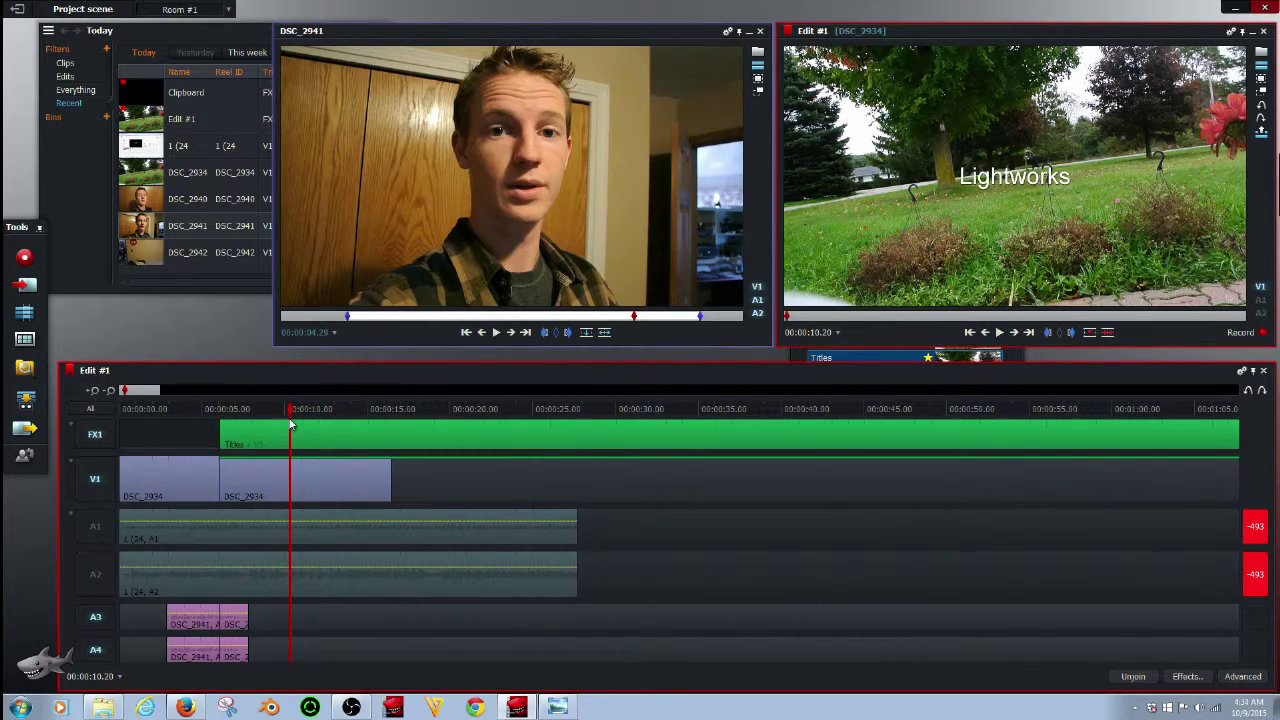
left_click_drag(293, 414, 296, 414)
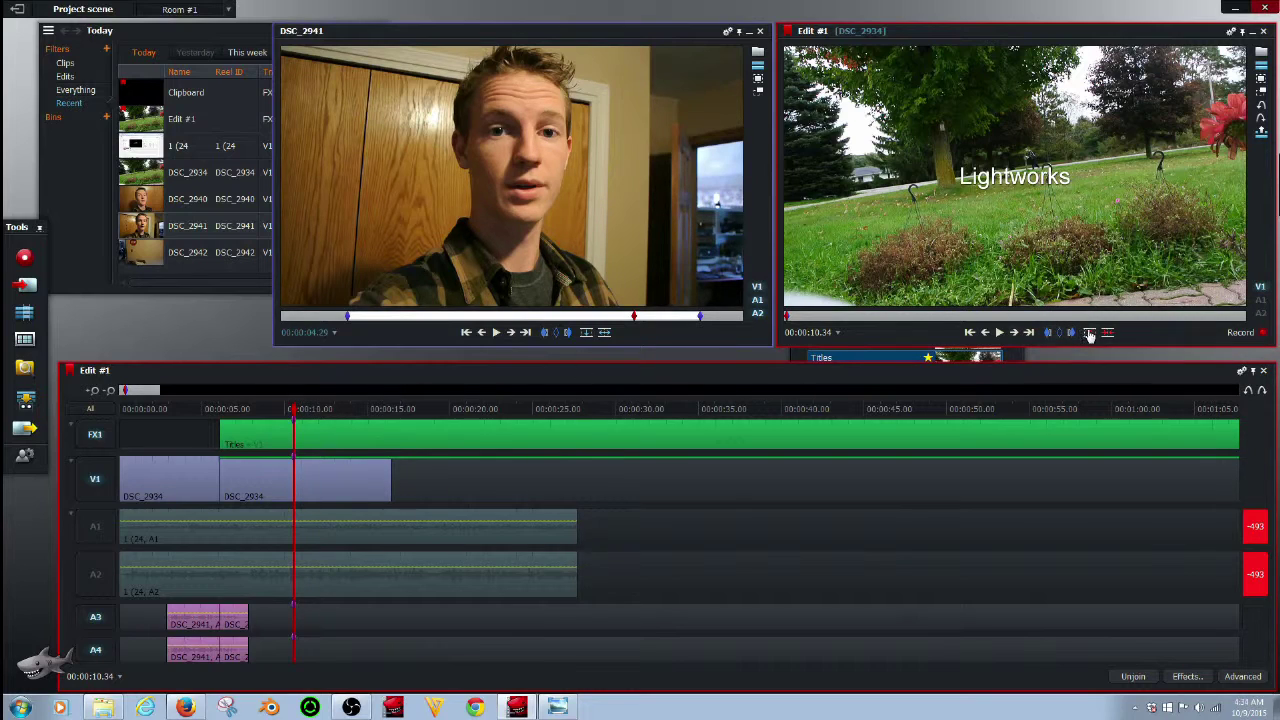
right_click(263, 490)
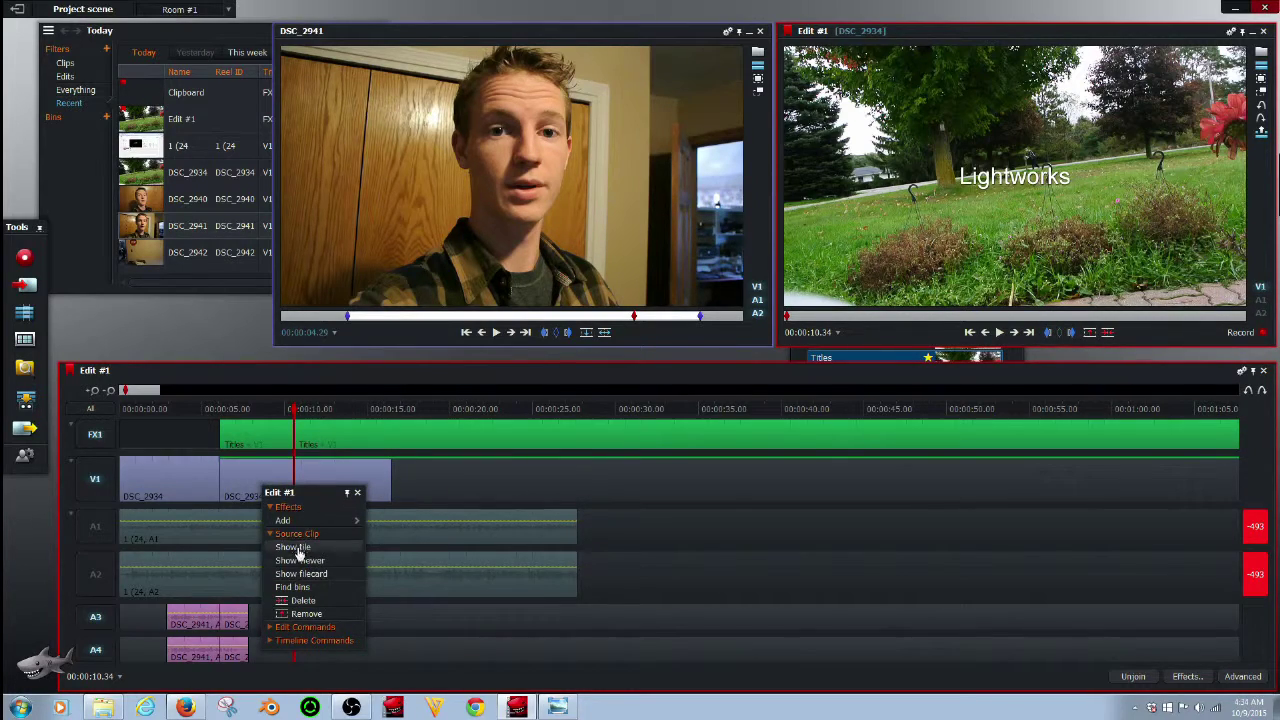
Remove the walking clip under the title and the title beyond 0:10, then open the title's settings
left_click(299, 617)
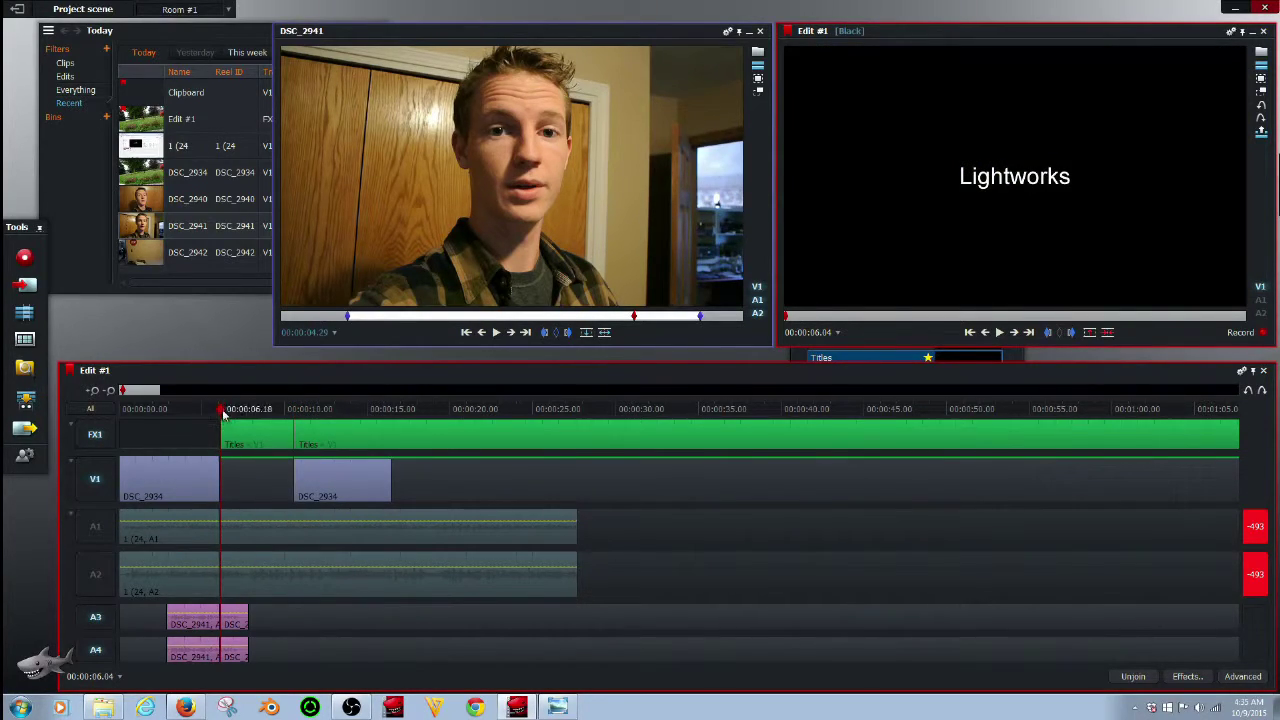
left_click(256, 432)
right_click(450, 436)
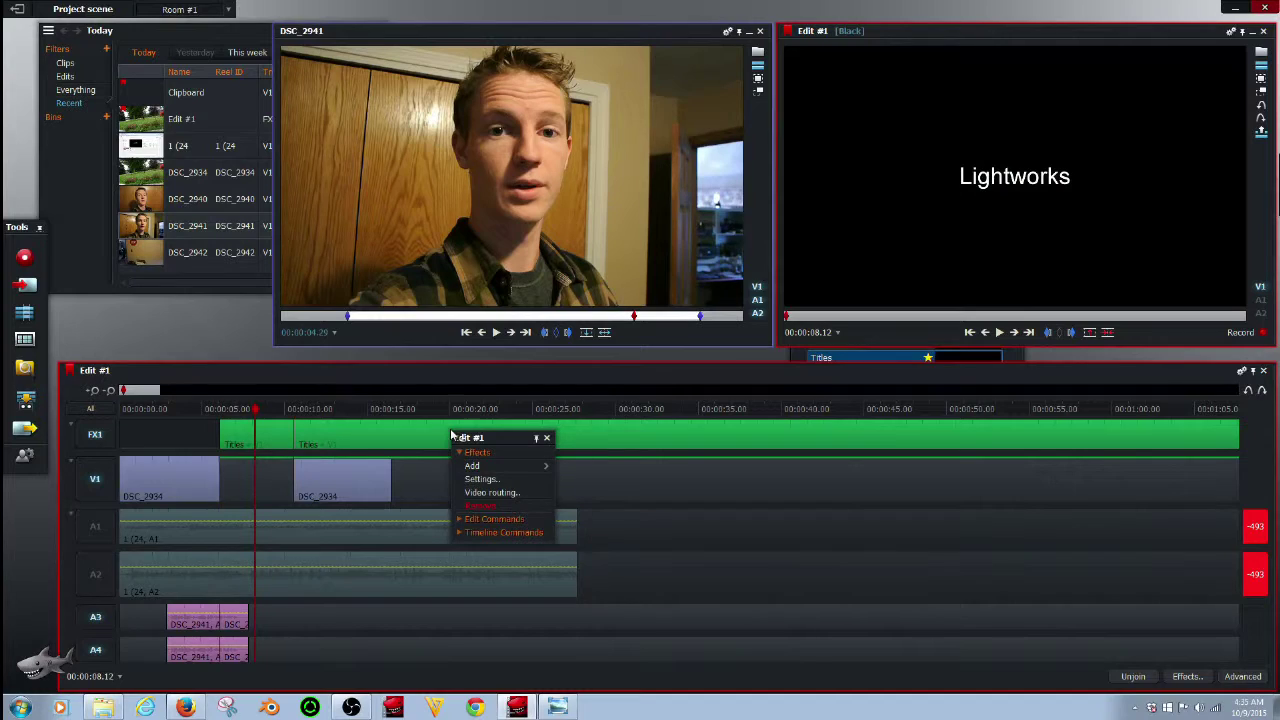
left_click(476, 505)
mouse_move(250, 418)
left_mouse_down()
mouse_move(257, 432)
mouse_move(223, 432)
mouse_move(300, 432)
mouse_move(232, 435)
left_mouse_up()
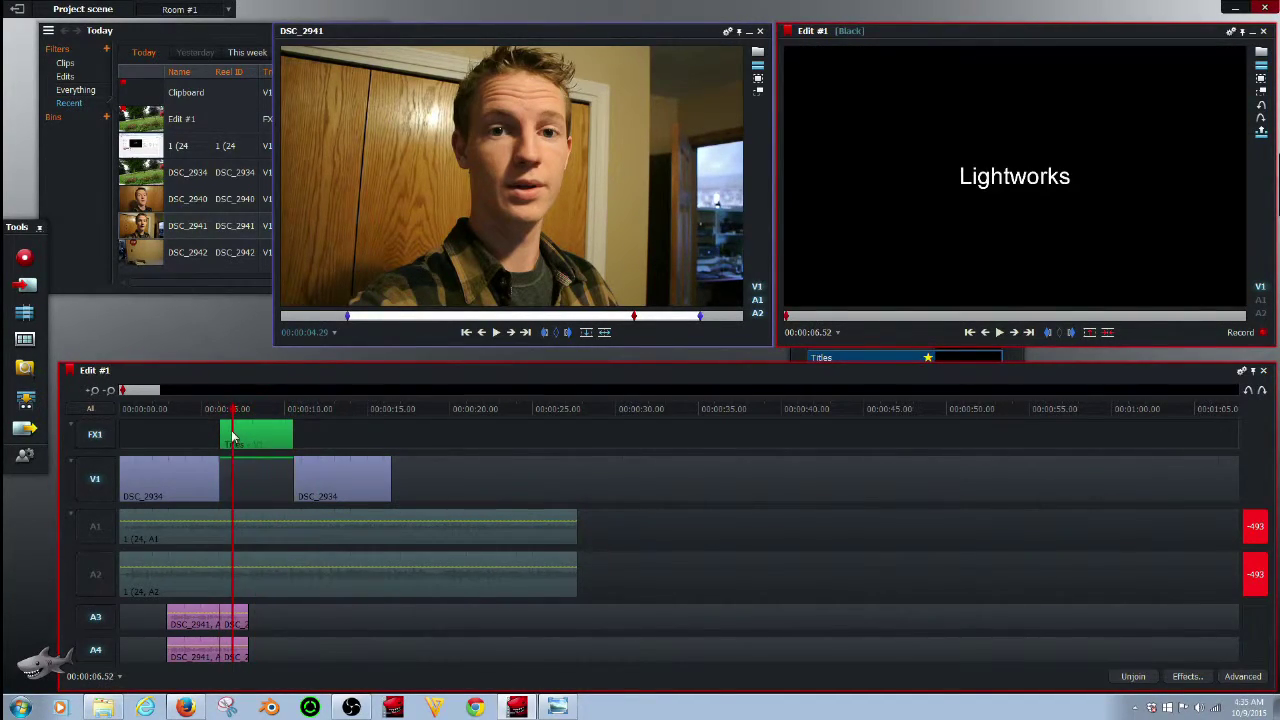
right_click(258, 436)
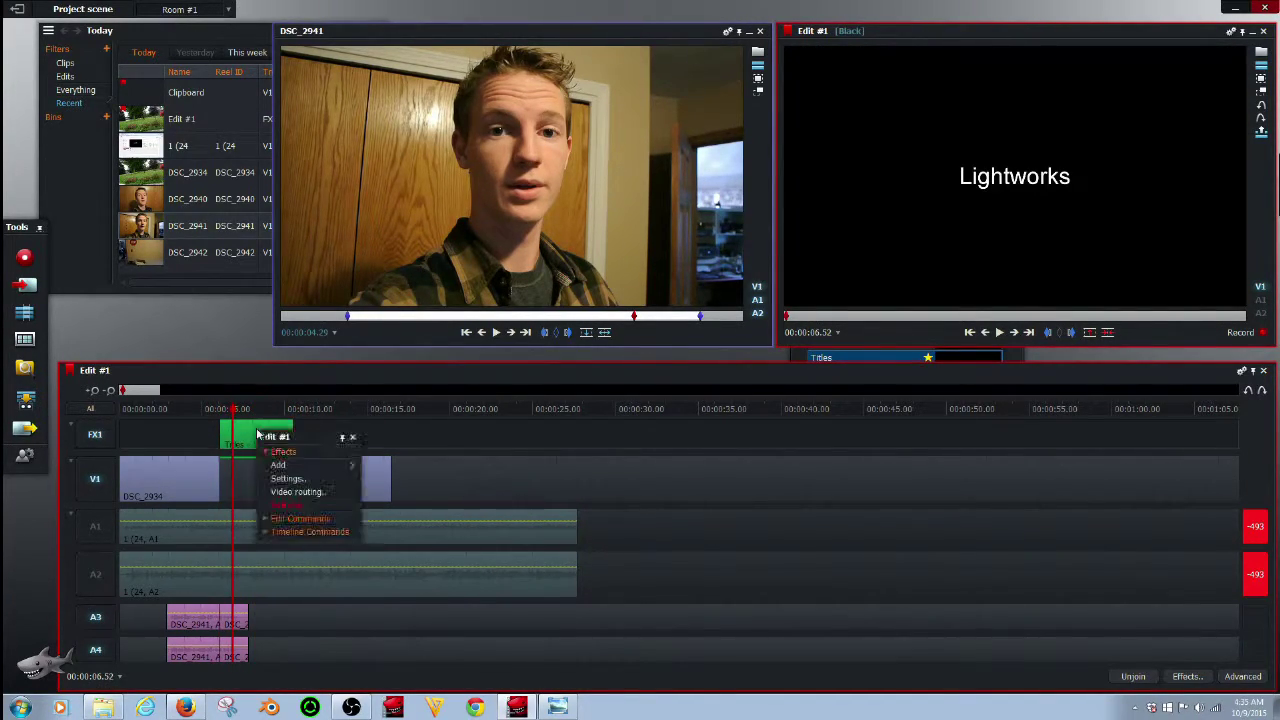
left_click(288, 479)
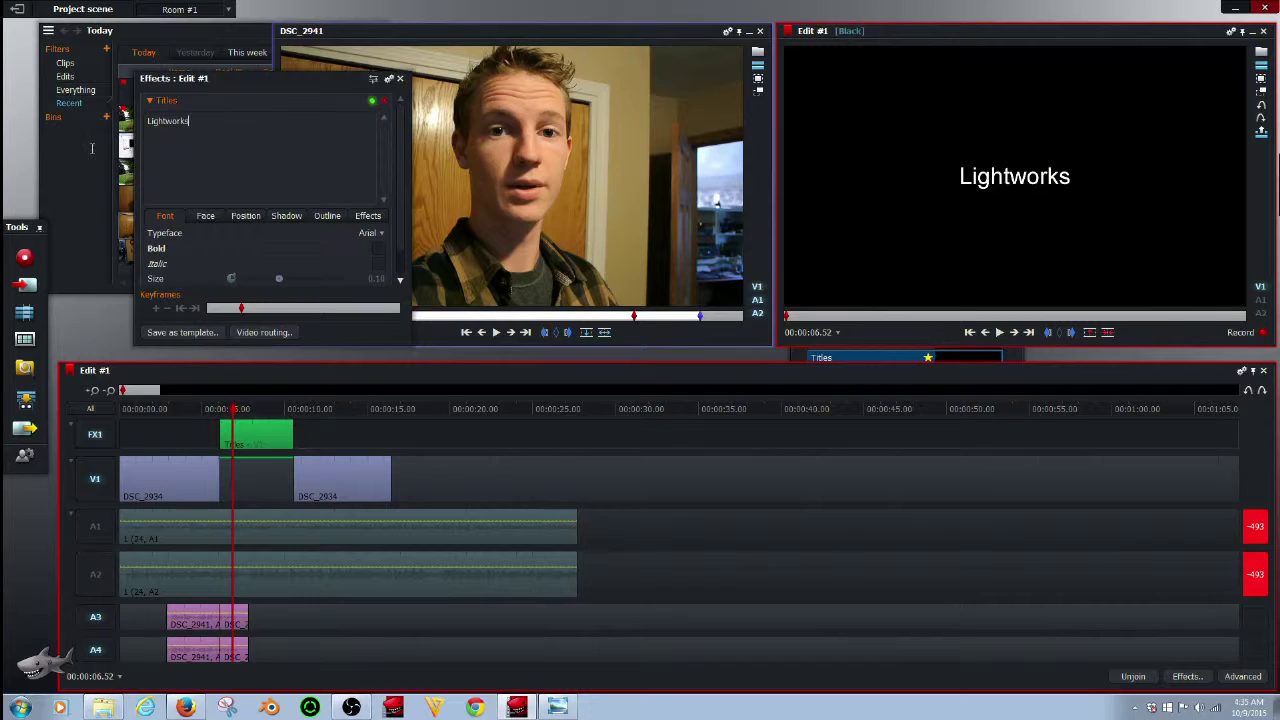
Replace the default 'Lightworks' title text with 'blop'
key("BackSpace")
key("BackSpace")
key("BackSpace")
key("BackSpace")
key("BackSpace")
key("BackSpace")
key("BackSpace")
key("BackSpace")
key("BackSpace")
key("BackSpace")
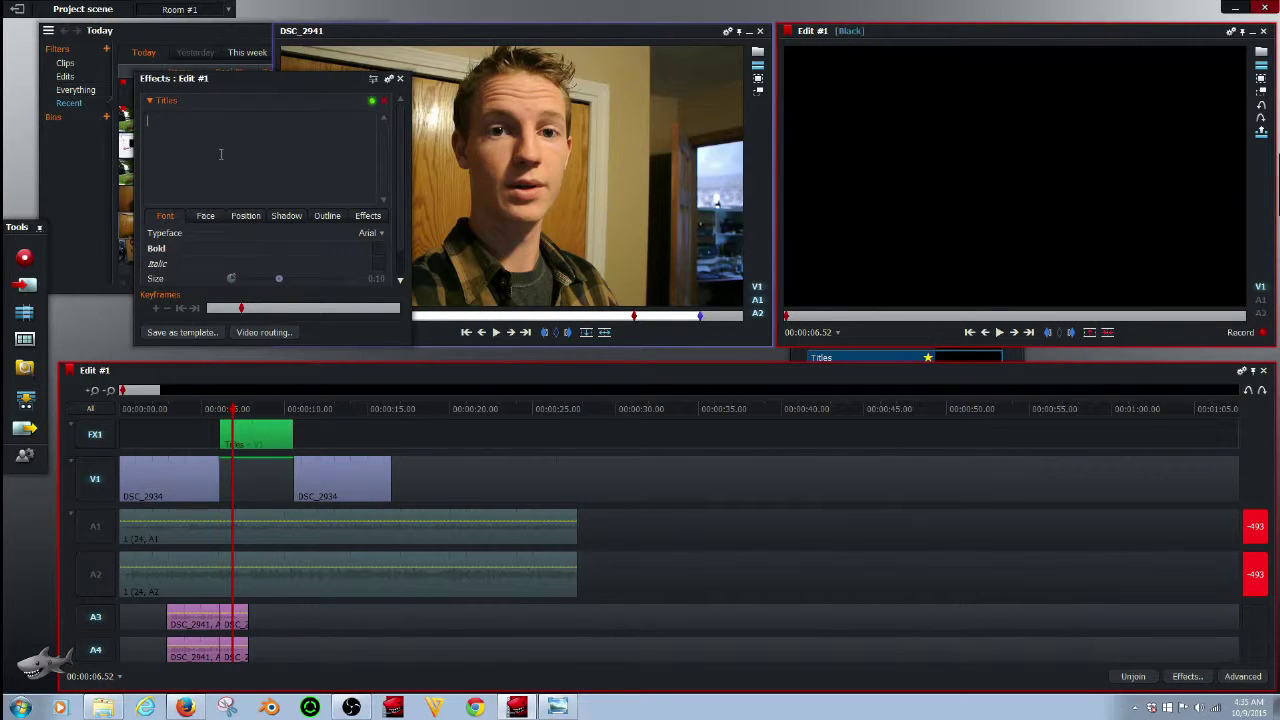
right_click(95, 484)
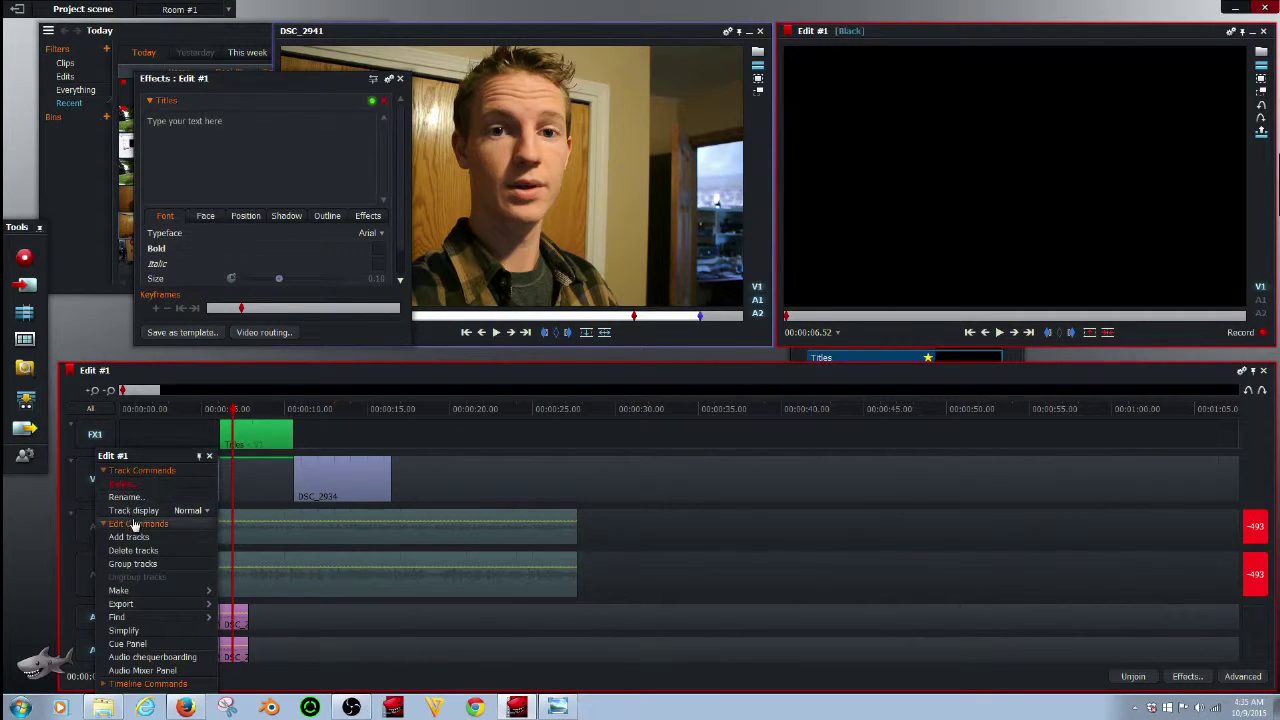
left_click(62, 482)
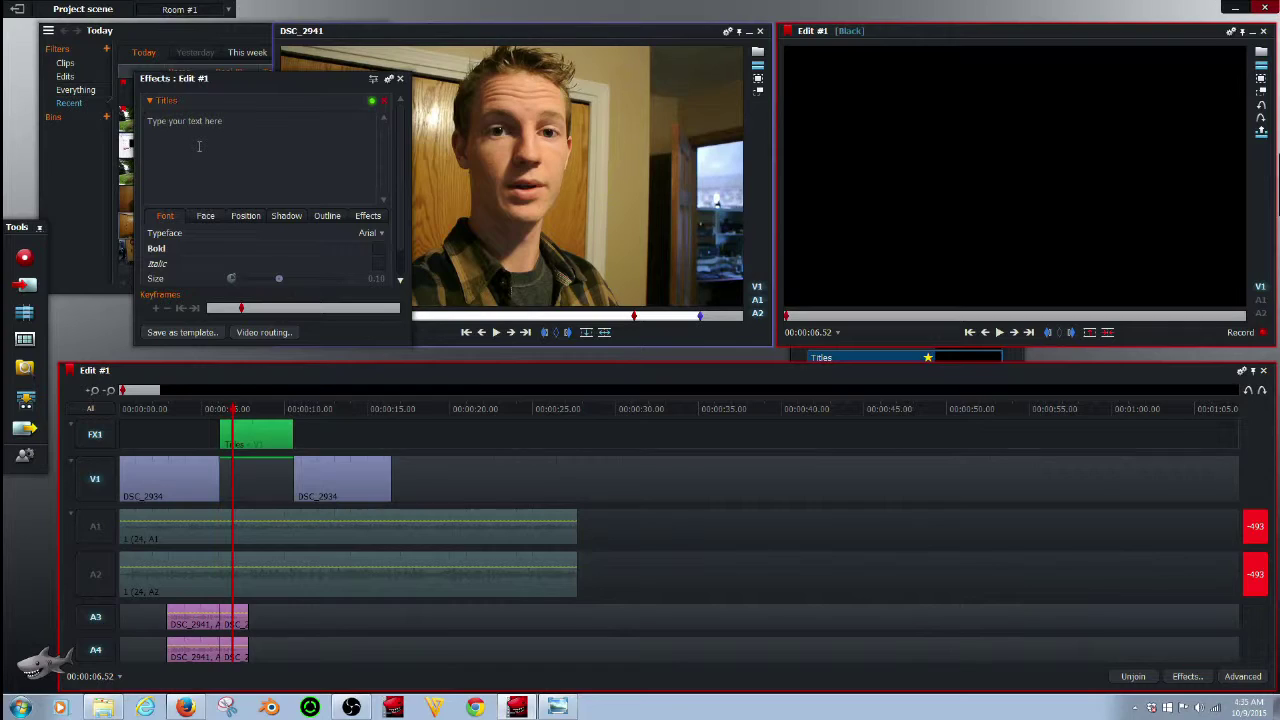
left_click(233, 124)
type("blop")
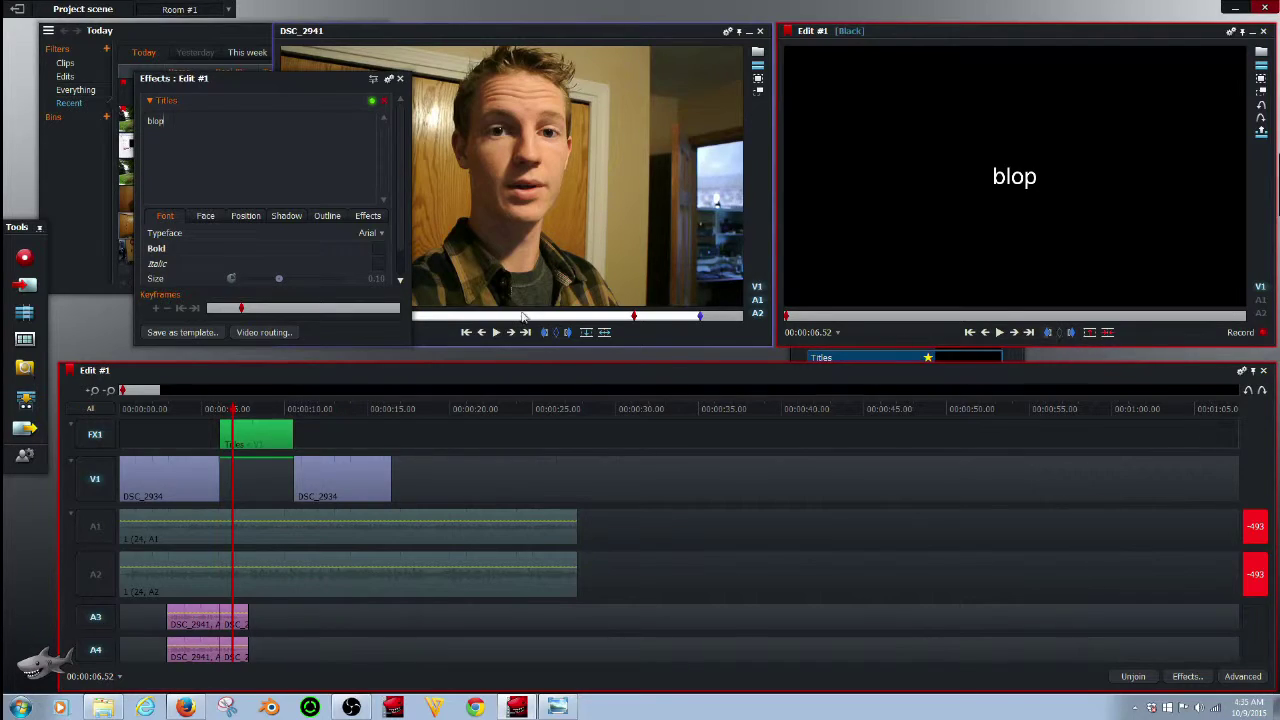
Set the blop title to fade in and fade out
left_click(369, 216)
left_click(372, 233)
left_click(369, 266)
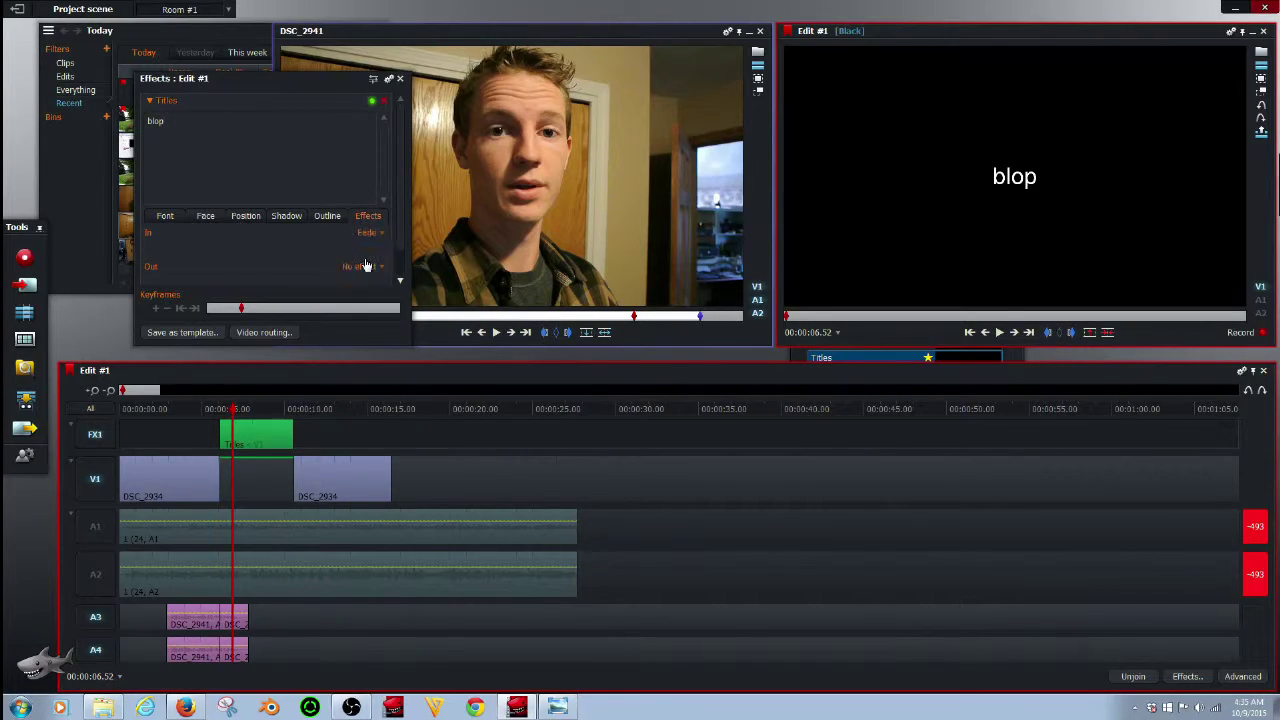
left_click(369, 266)
left_click(366, 290)
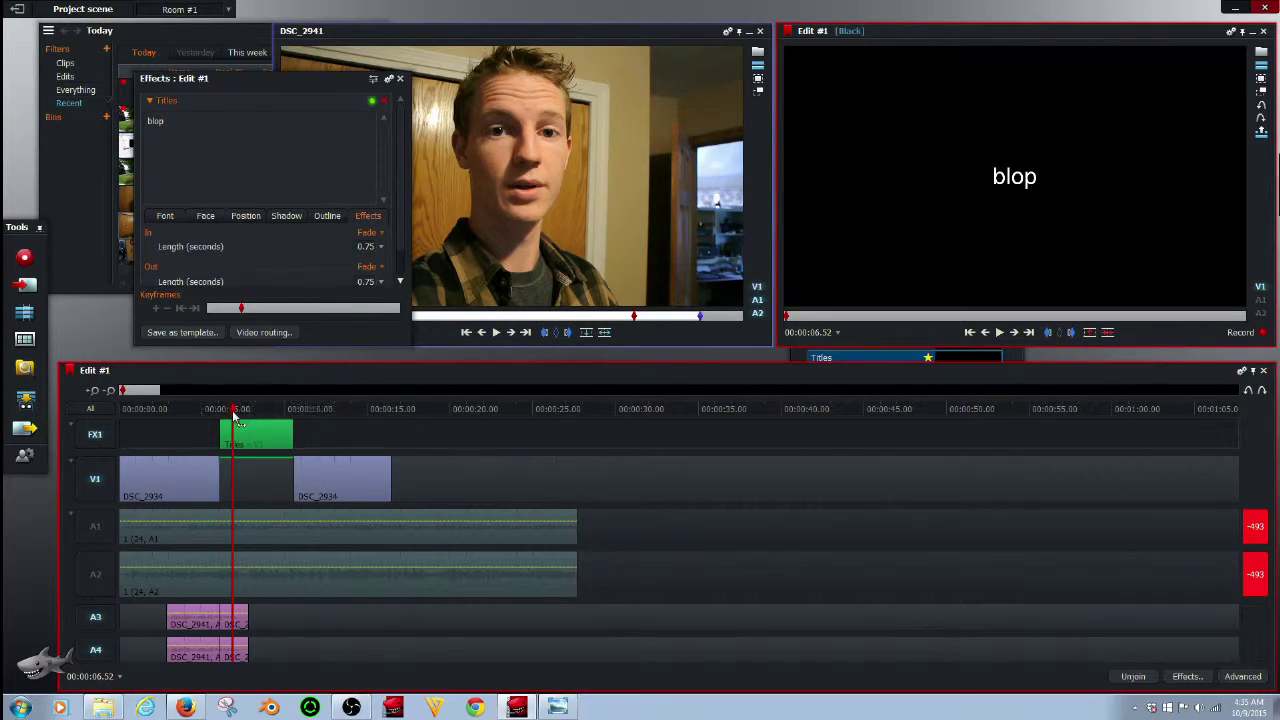
Play the edit through the blop title into the walking clip, then return onto the title
left_click(198, 423)
mouse_move(198, 423)
left_mouse_down()
mouse_move(240, 432)
mouse_move(212, 434)
left_mouse_up()
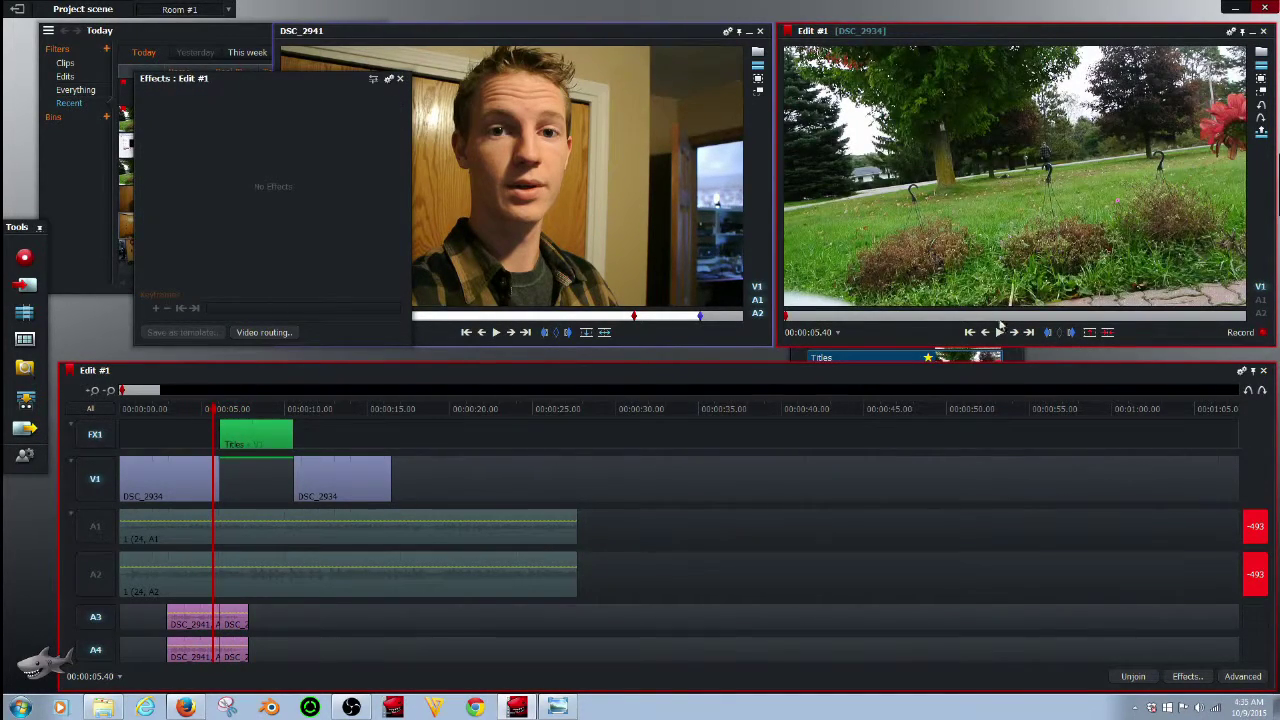
left_click(1000, 333)
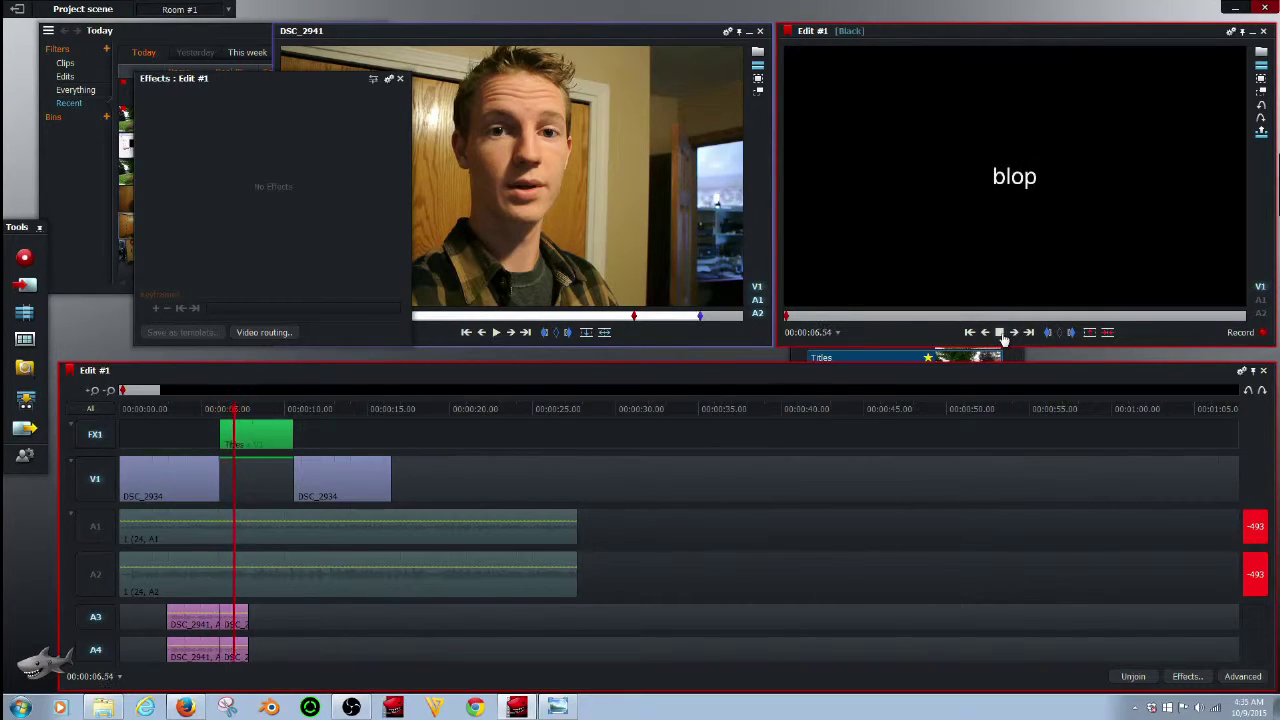
left_click(1000, 333)
left_click_drag(243, 413, 277, 412)
left_click(1000, 332)
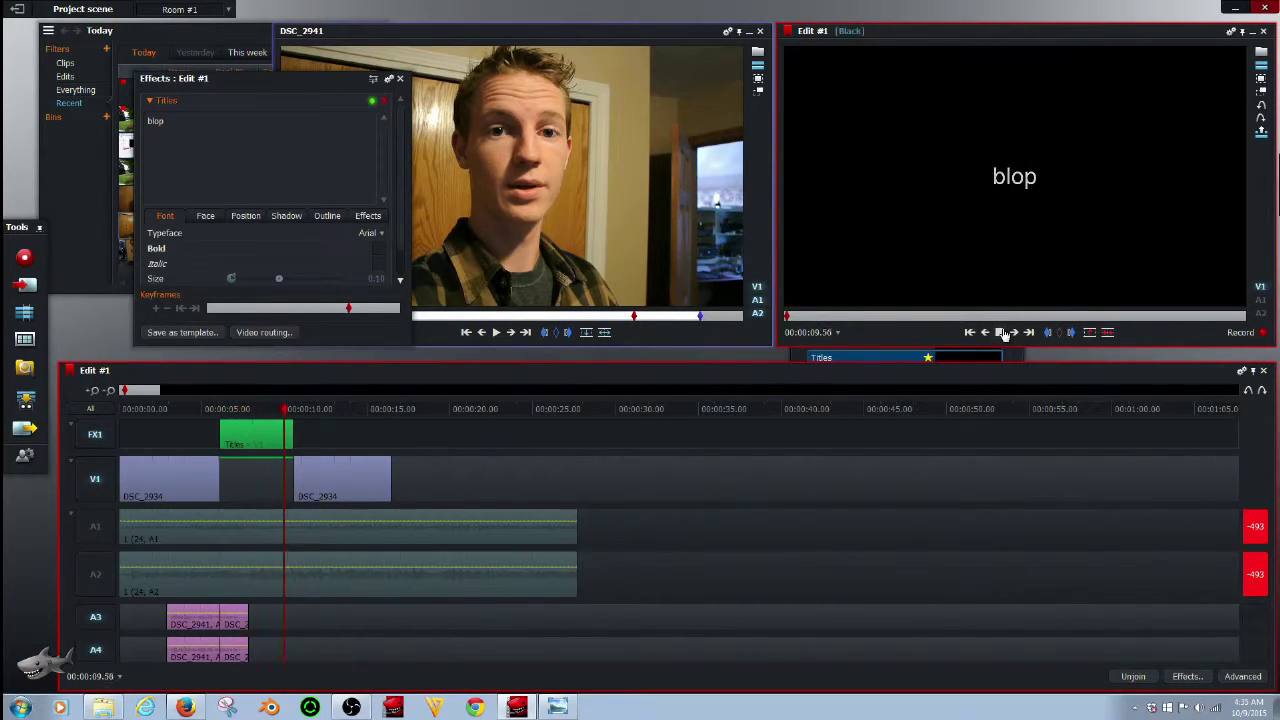
left_click(1000, 332)
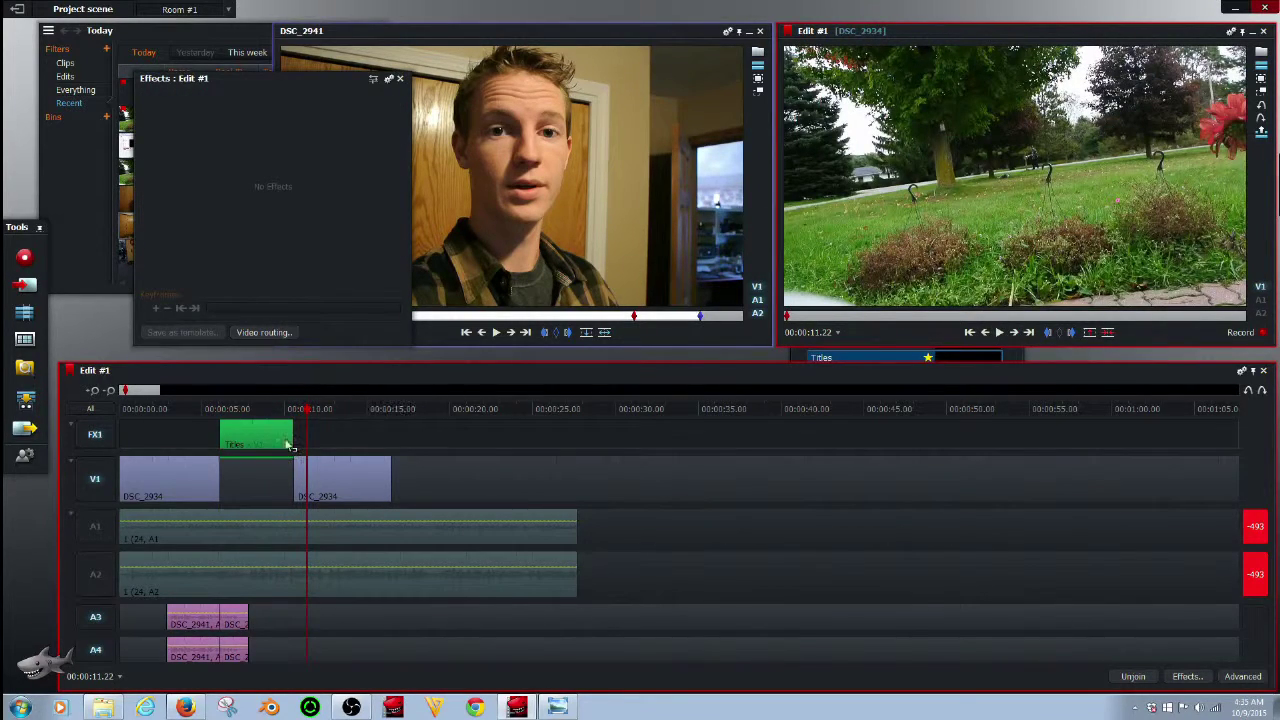
left_click_drag(307, 413, 237, 427)
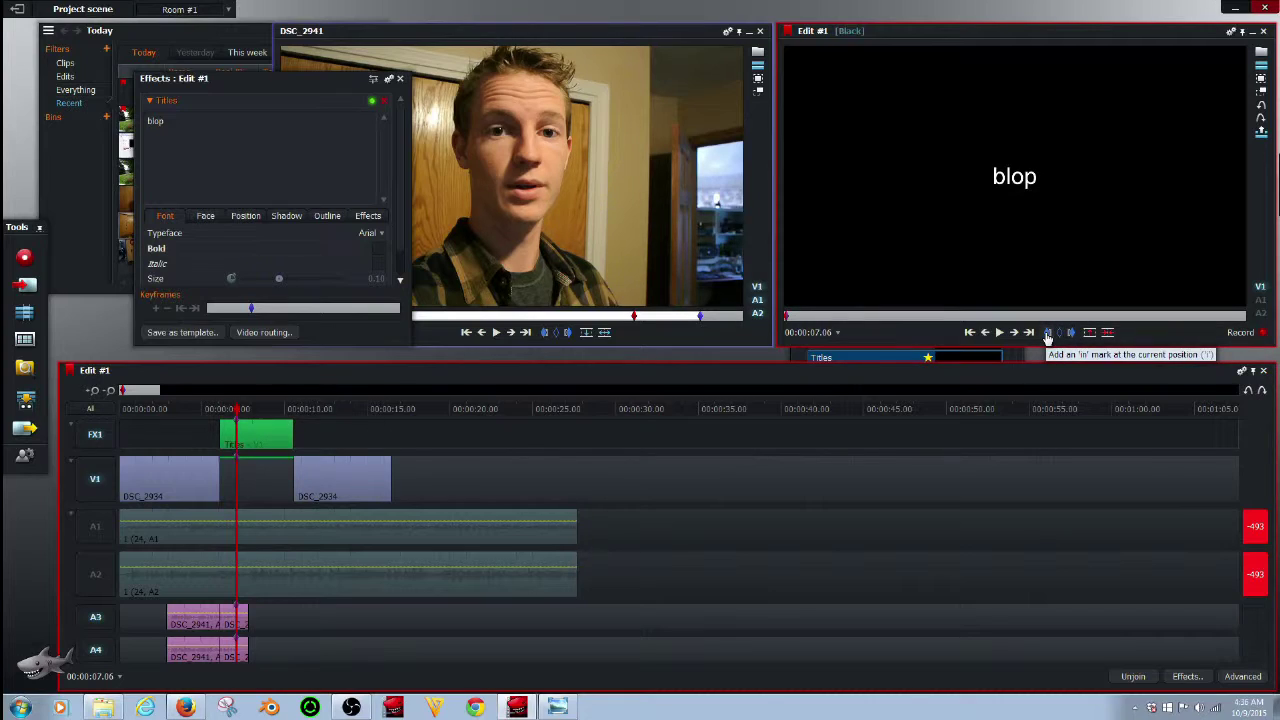
Split the title clip and change the new section's text from blop to 'job'
left_click(1091, 334)
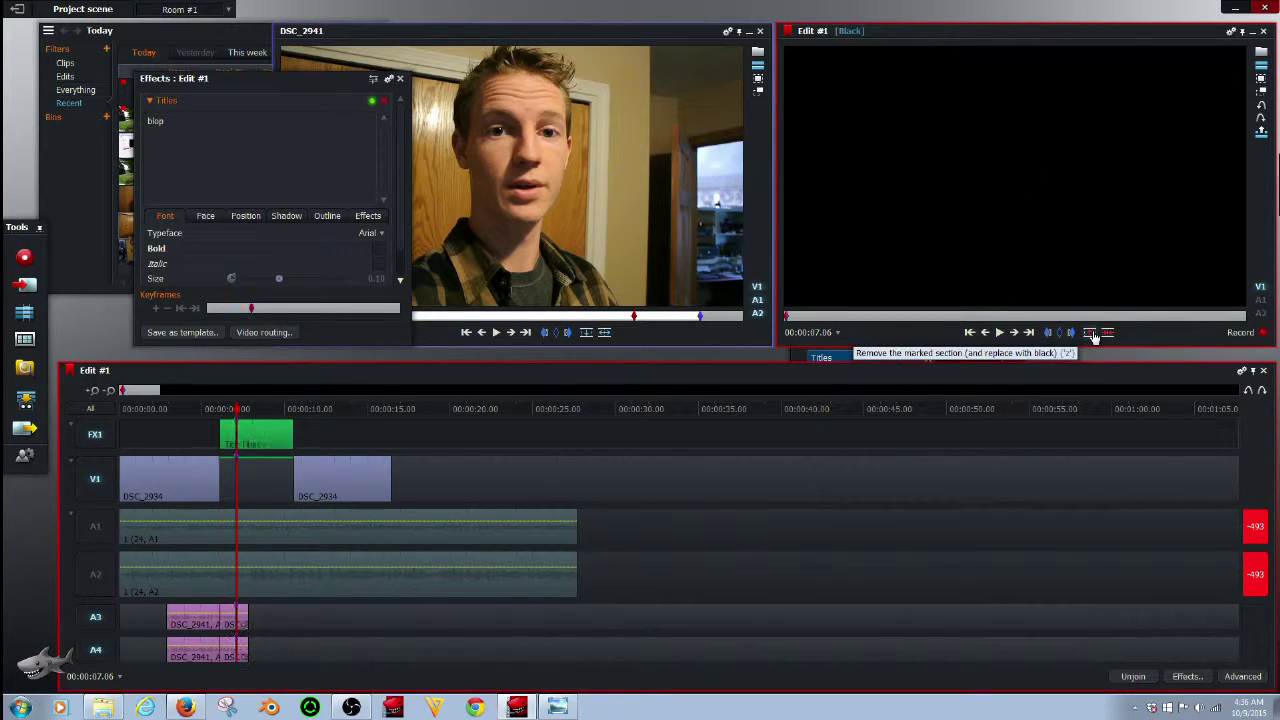
left_click(245, 409)
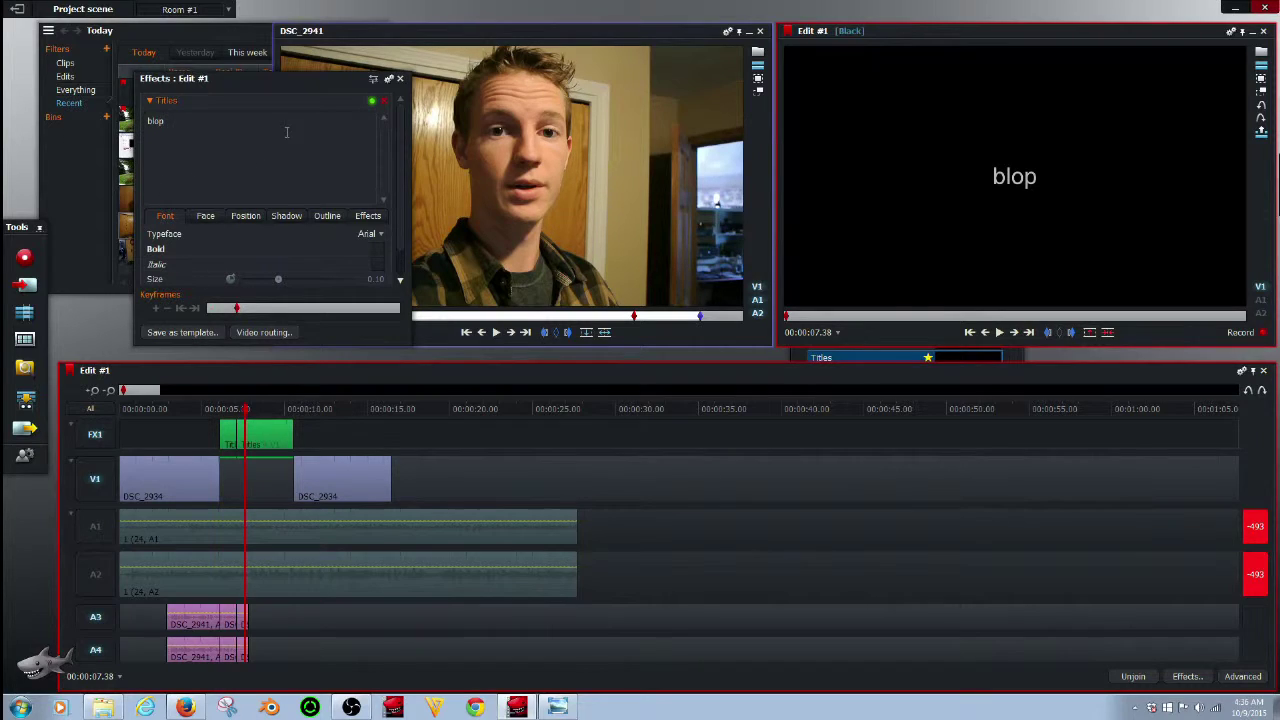
key("BackSpace")
key("BackSpace")
key("BackSpace")
key("BackSpace")
type("job")
Change the last title section's text to 'work oh' and return to the start of the edit
left_click(263, 411)
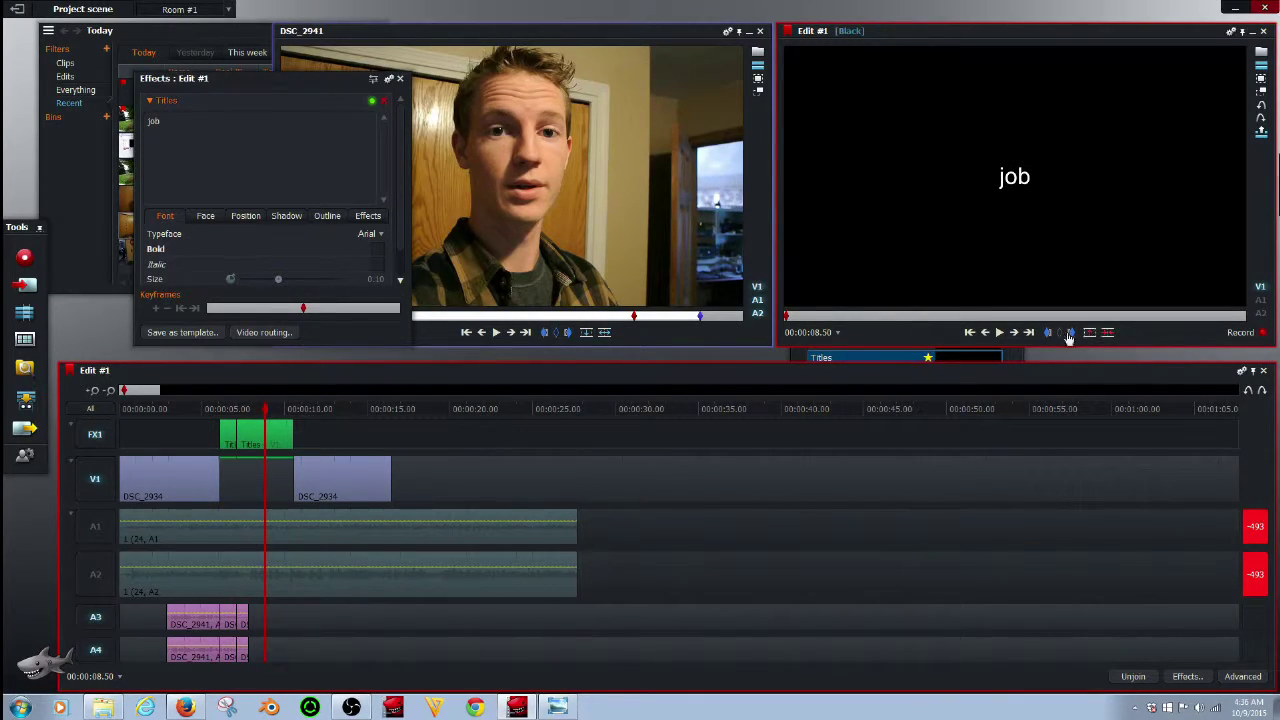
left_click(268, 411)
left_click_drag(268, 411, 280, 411)
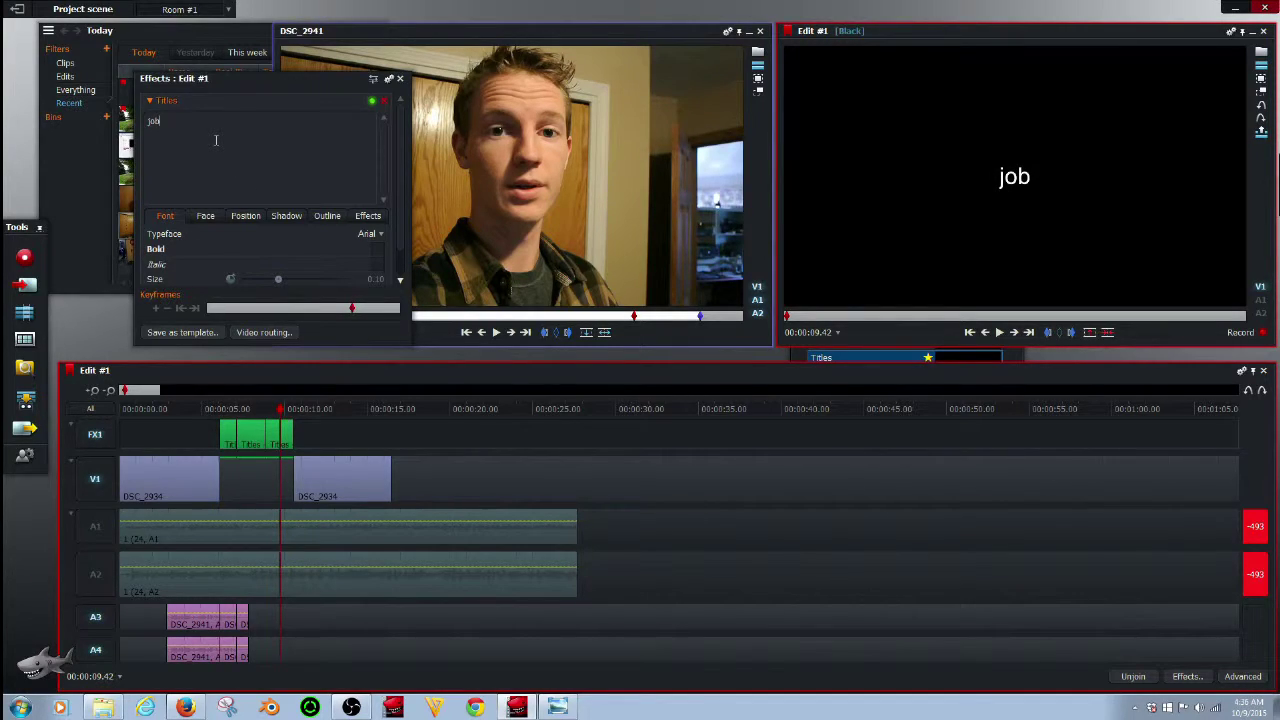
key("BackSpace")
key("BackSpace")
key("BackSpace")
type("work oh")
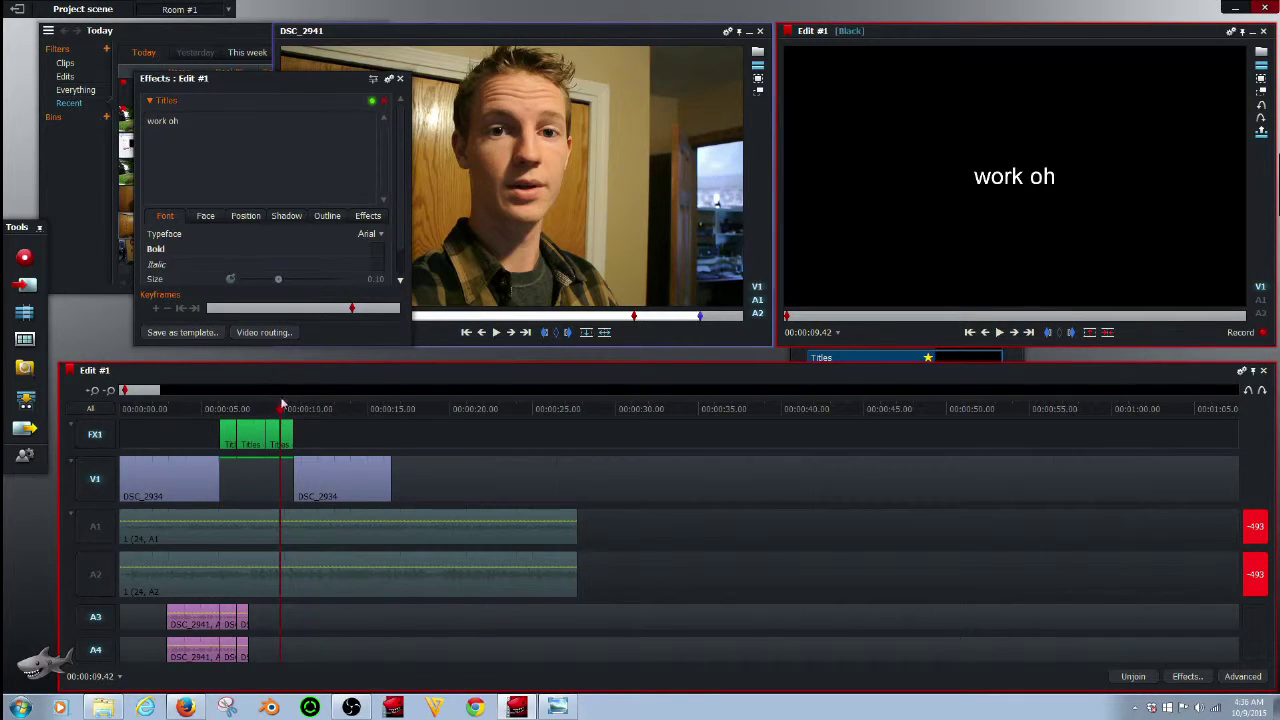
left_click(214, 408)
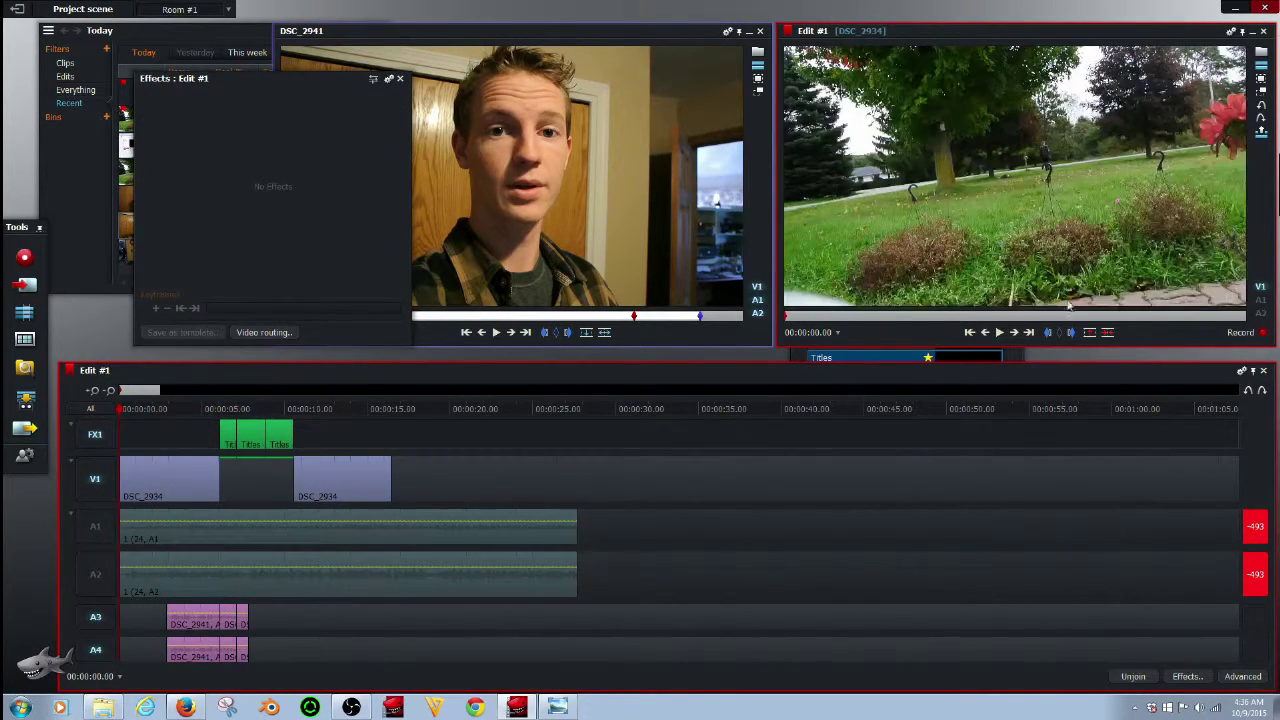
key("Home")
Play the edit from the start and stop at about 18 seconds
left_click(1001, 333)
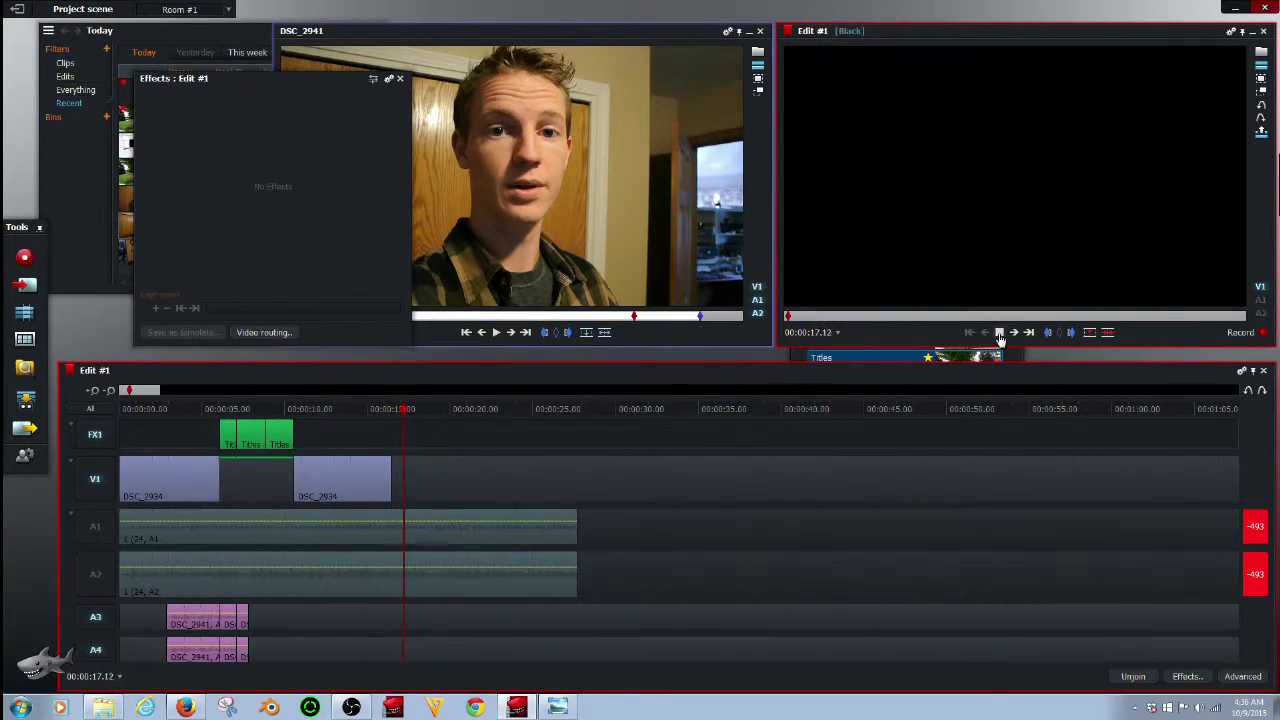
left_click(1000, 337)
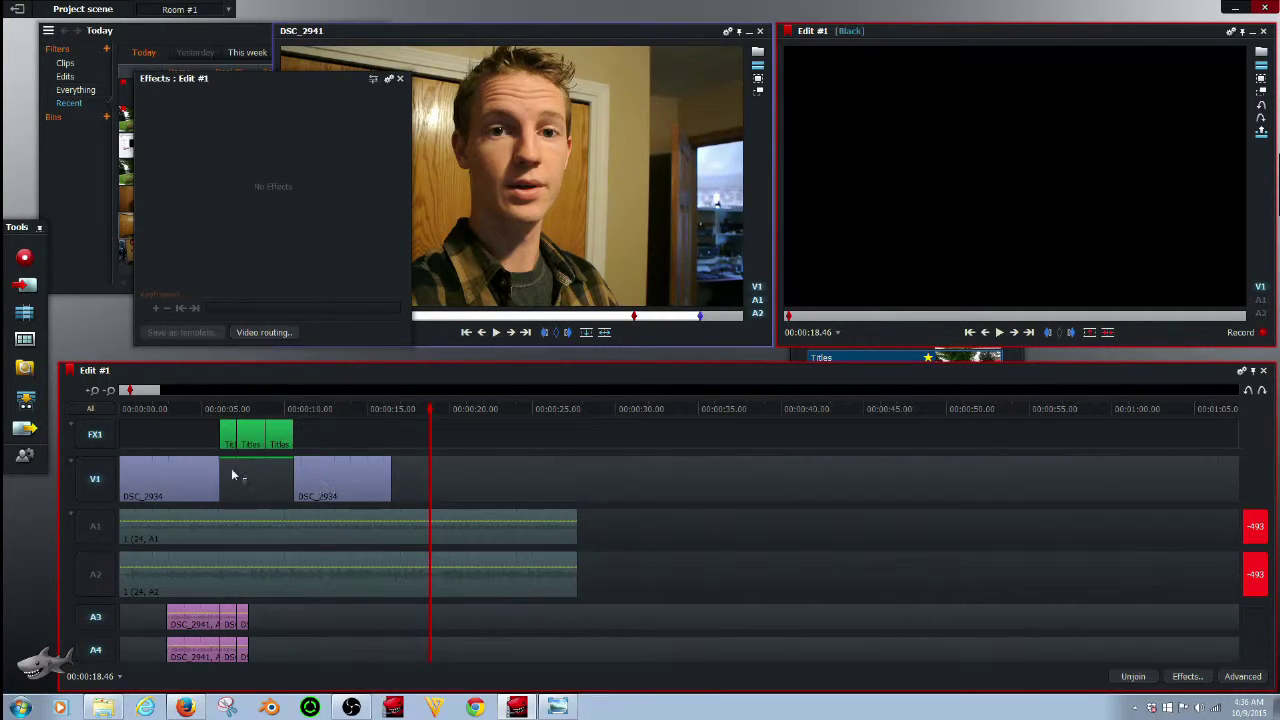
Bring up the export settings, then fit the whole edit in the timeline with monitors side by side
left_click(25, 428)
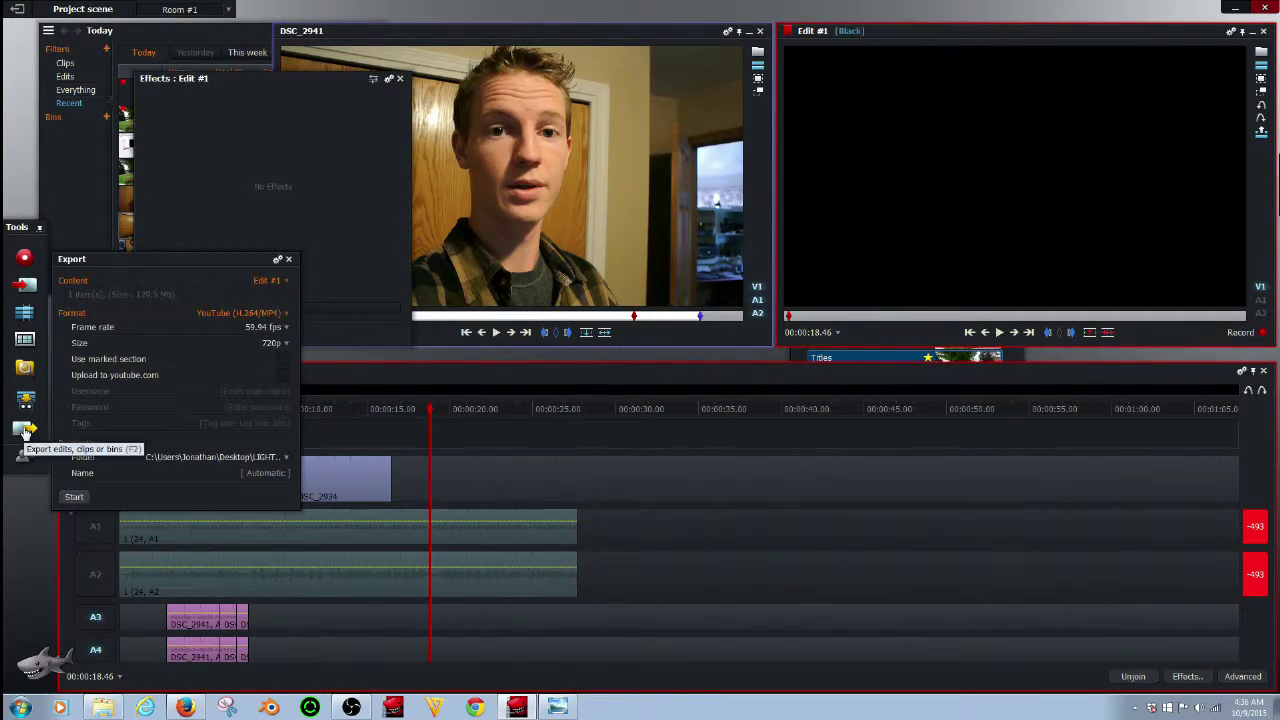
left_click(262, 472)
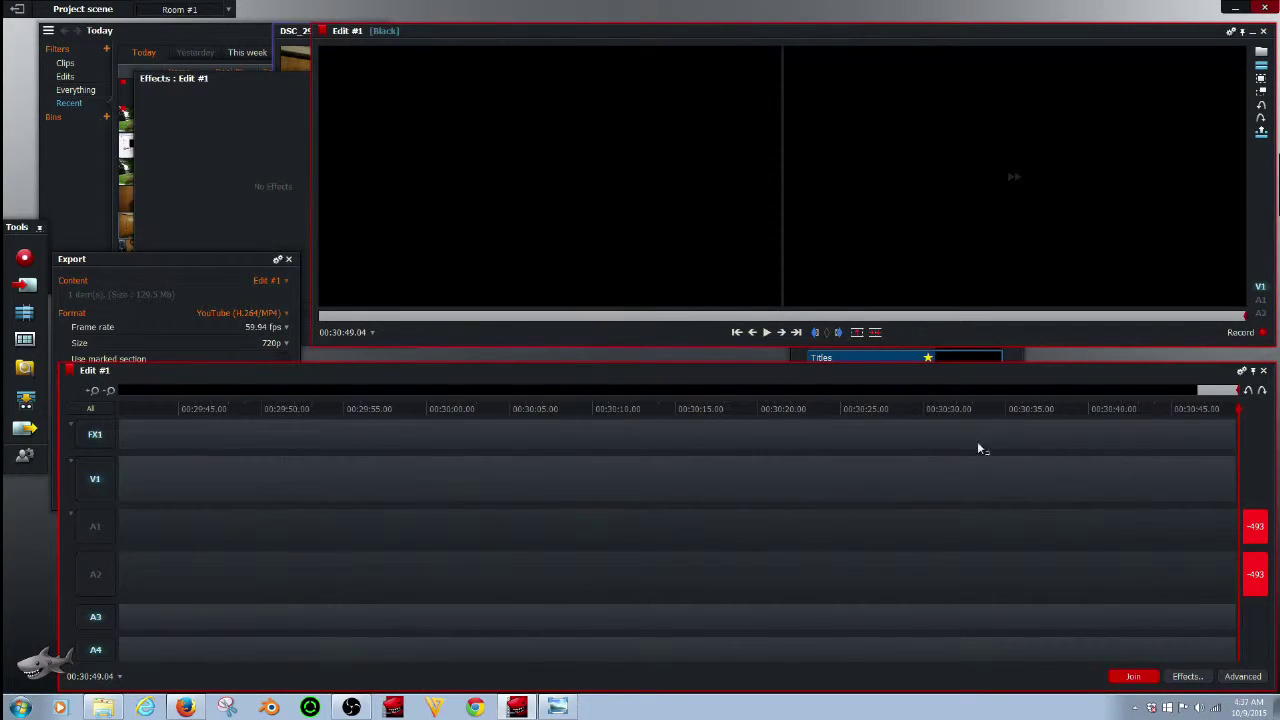
left_click(93, 390)
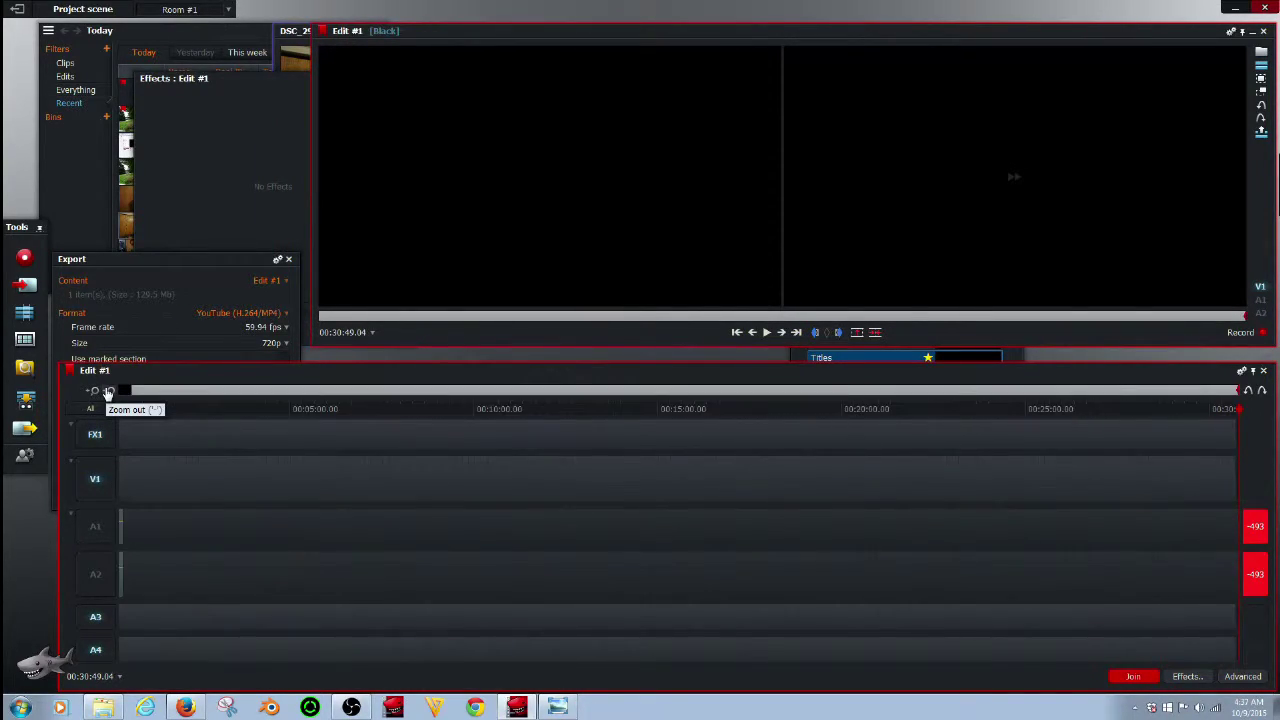
left_click(191, 462)
key("Home")
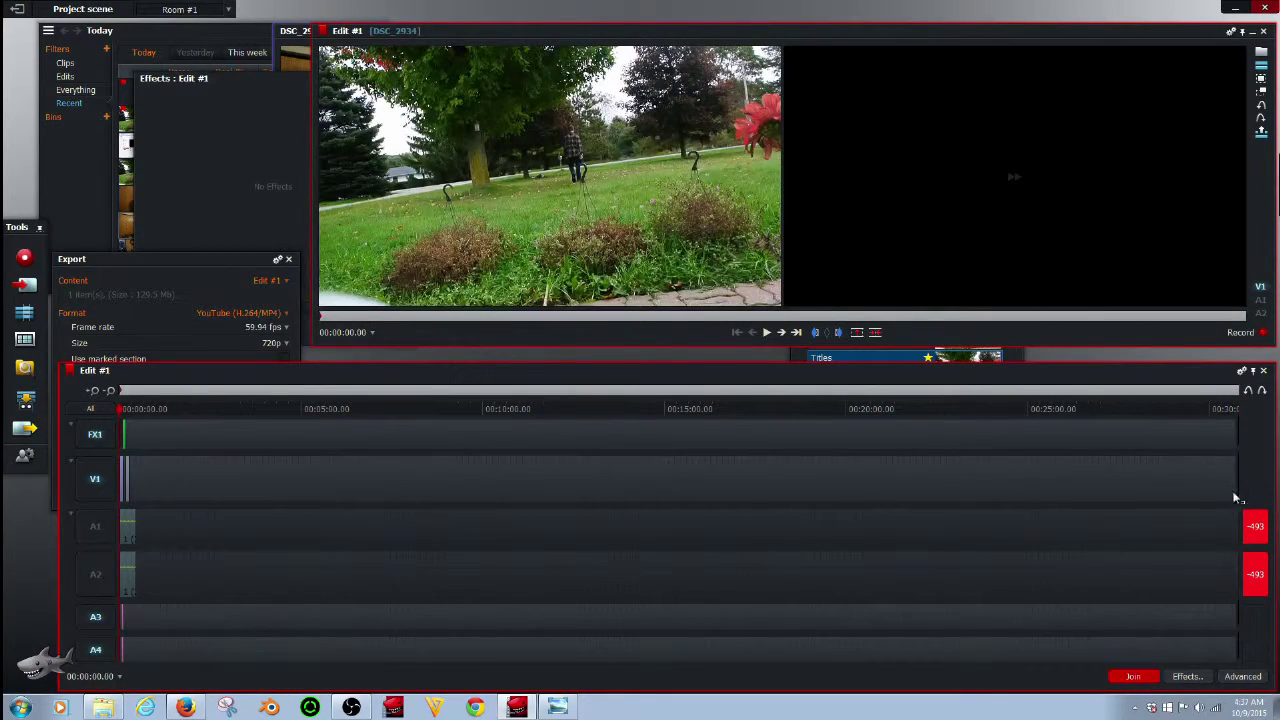
left_click(1148, 680)
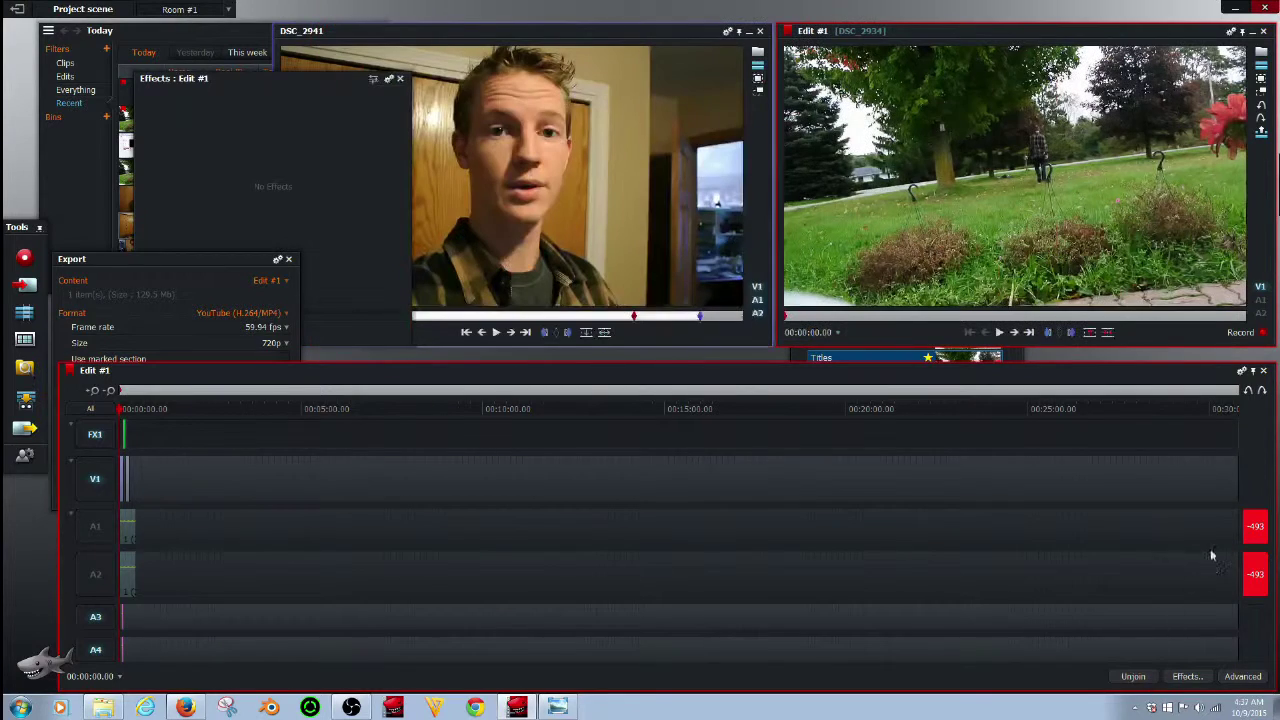
Re-enable the A2 and A1 tracks, verify with undo/redo, and park near 19 seconds
left_click(95, 574)
left_click(95, 526)
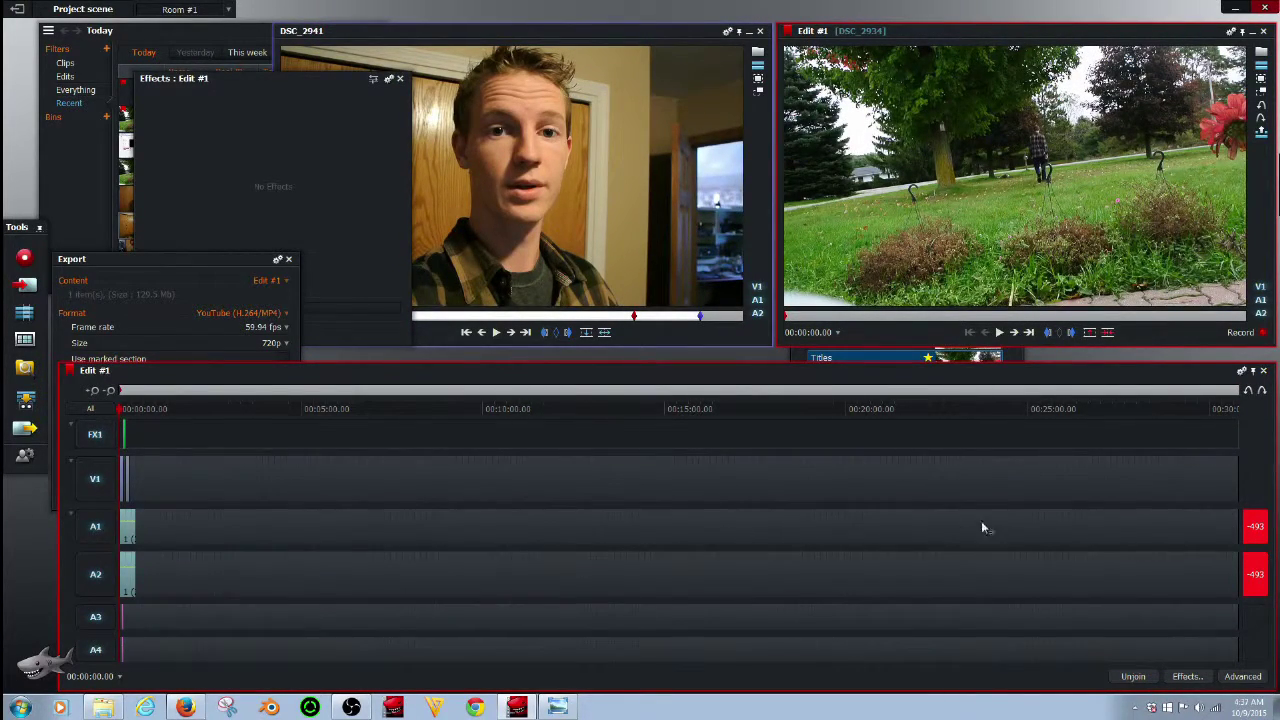
key("ctrl+z")
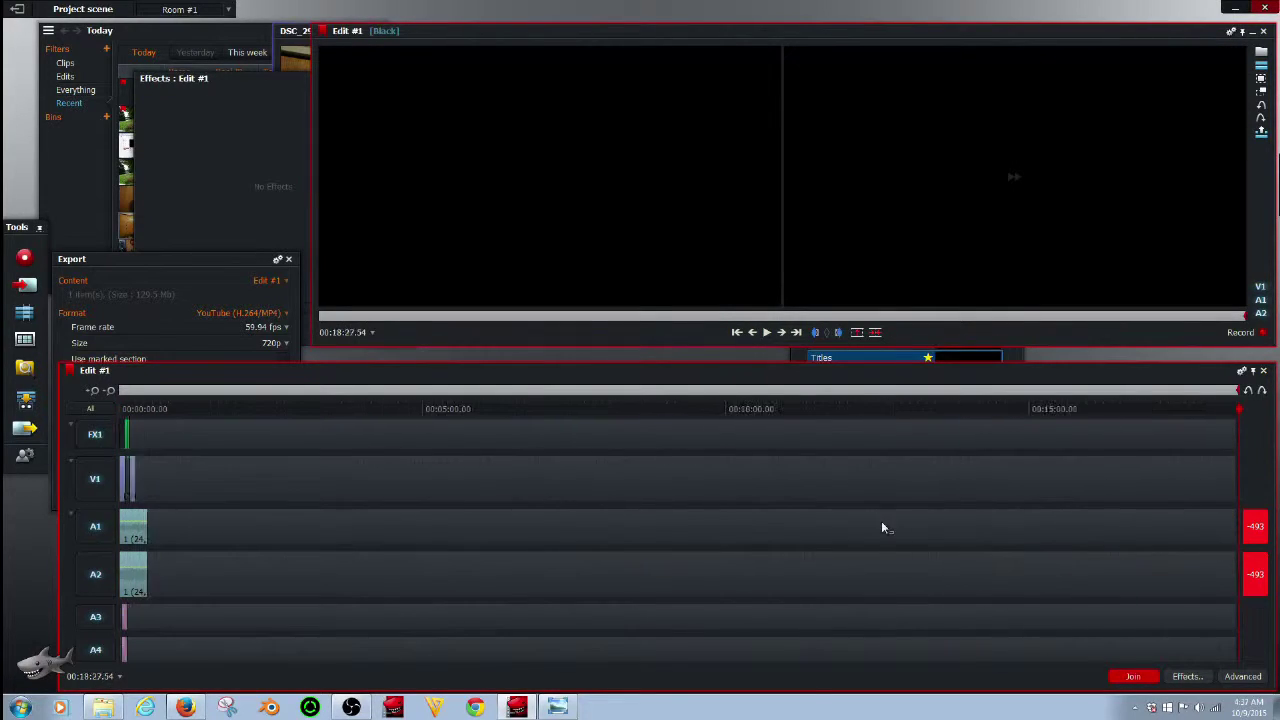
key("ctrl+y")
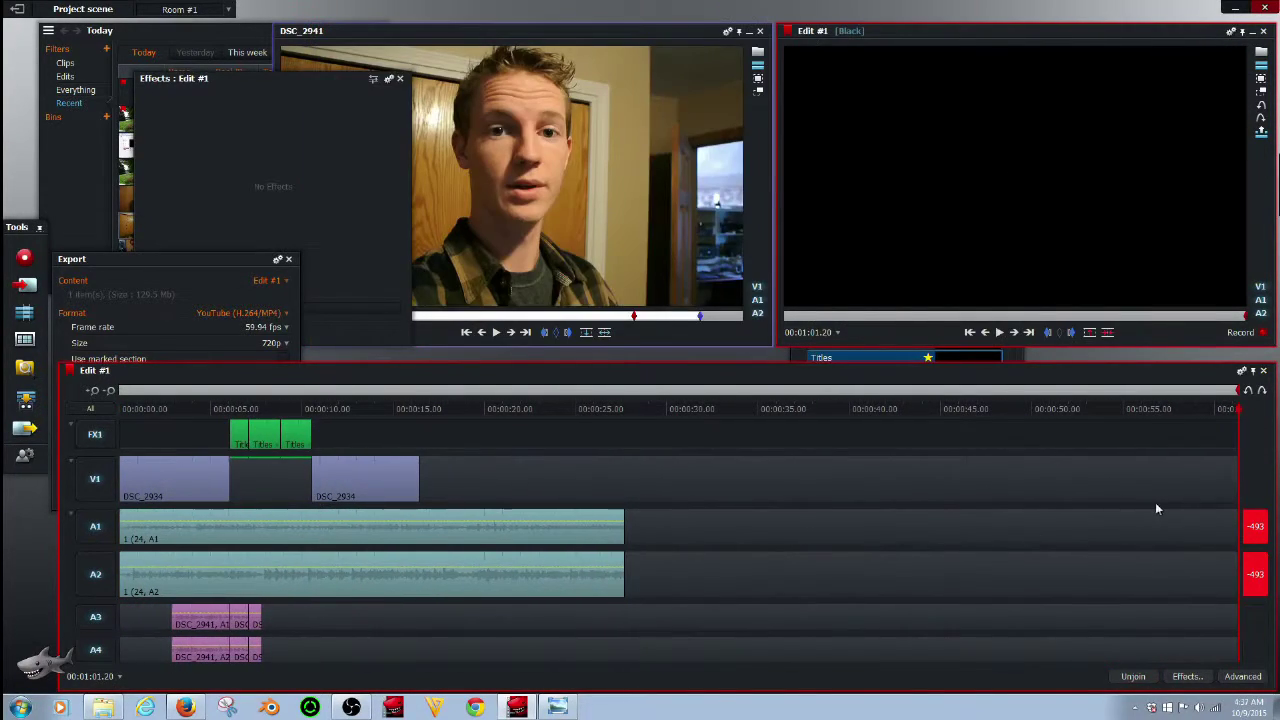
key("ctrl+z")
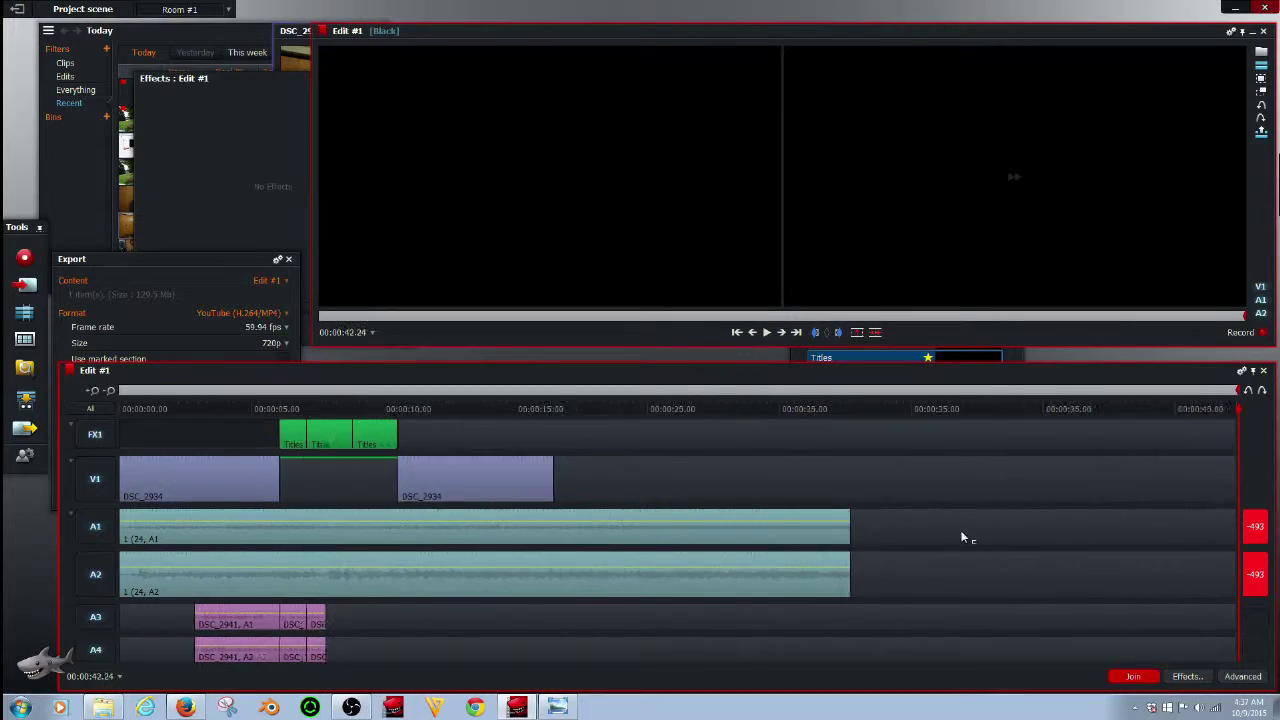
key("ctrl+y")
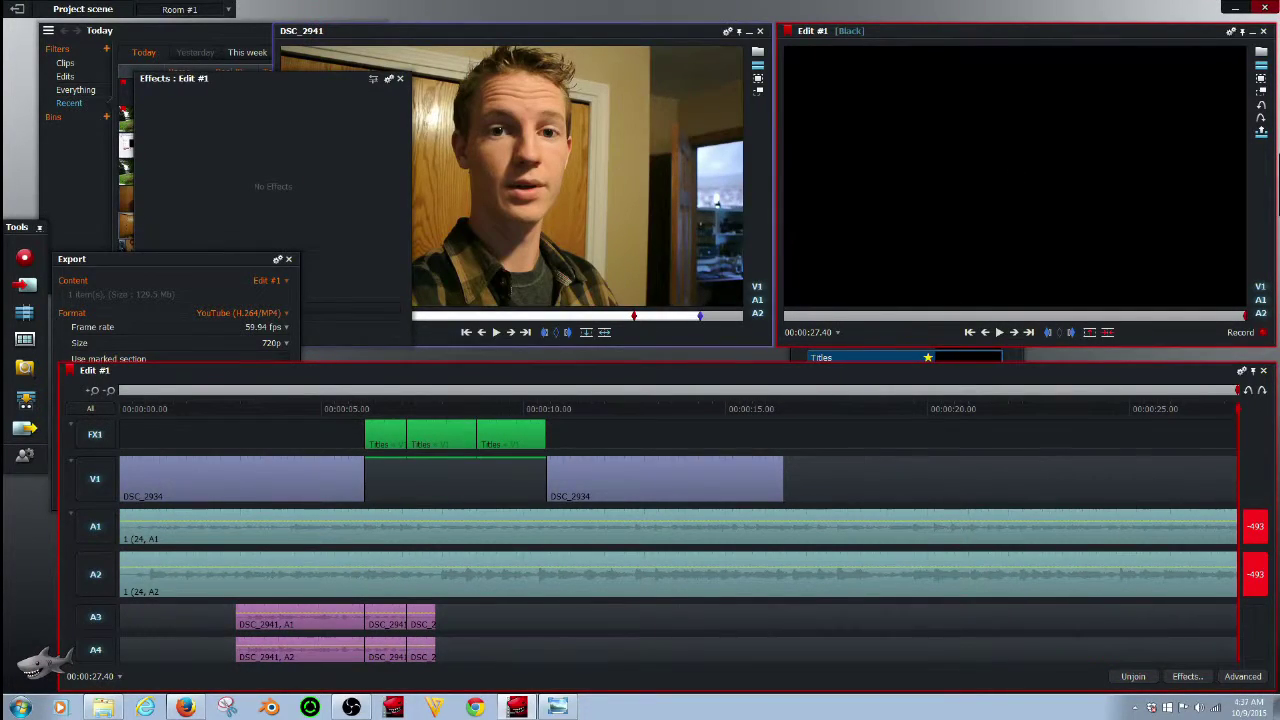
left_click_drag(958, 418, 900, 421)
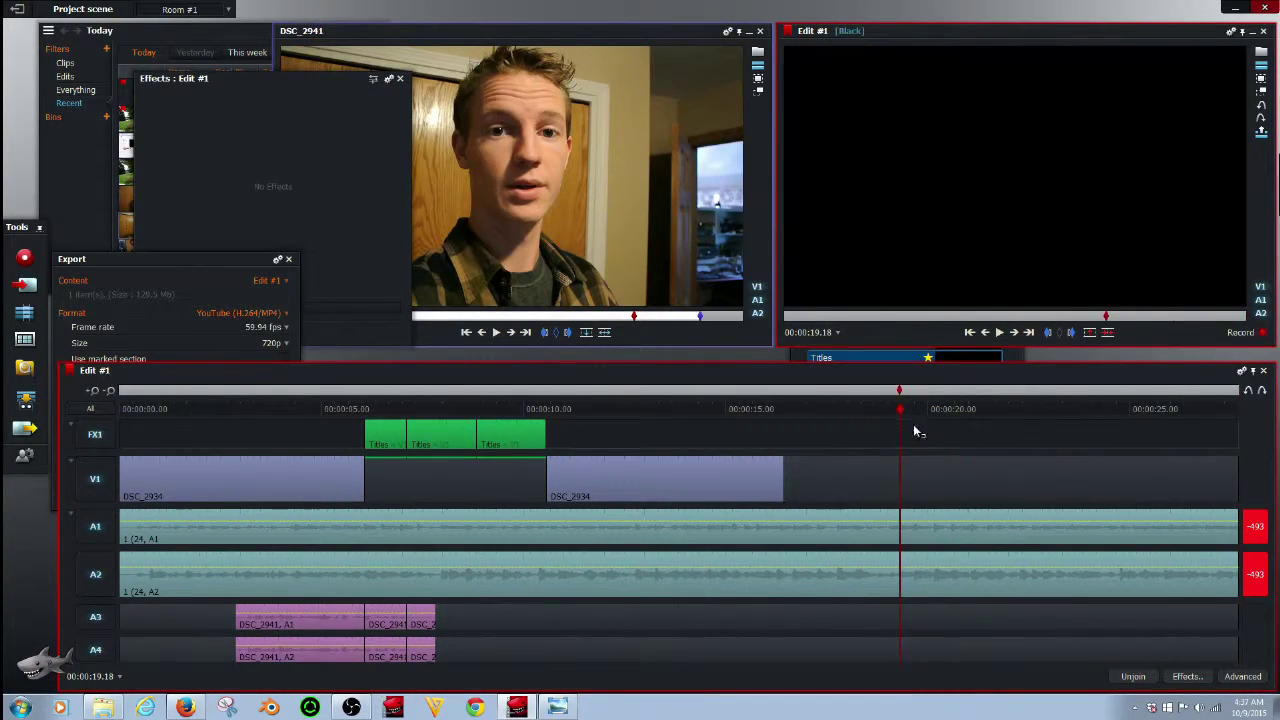
Cut the music at 00:00:19.18 and delete everything after it
left_click(1090, 333)
left_click(1090, 334)
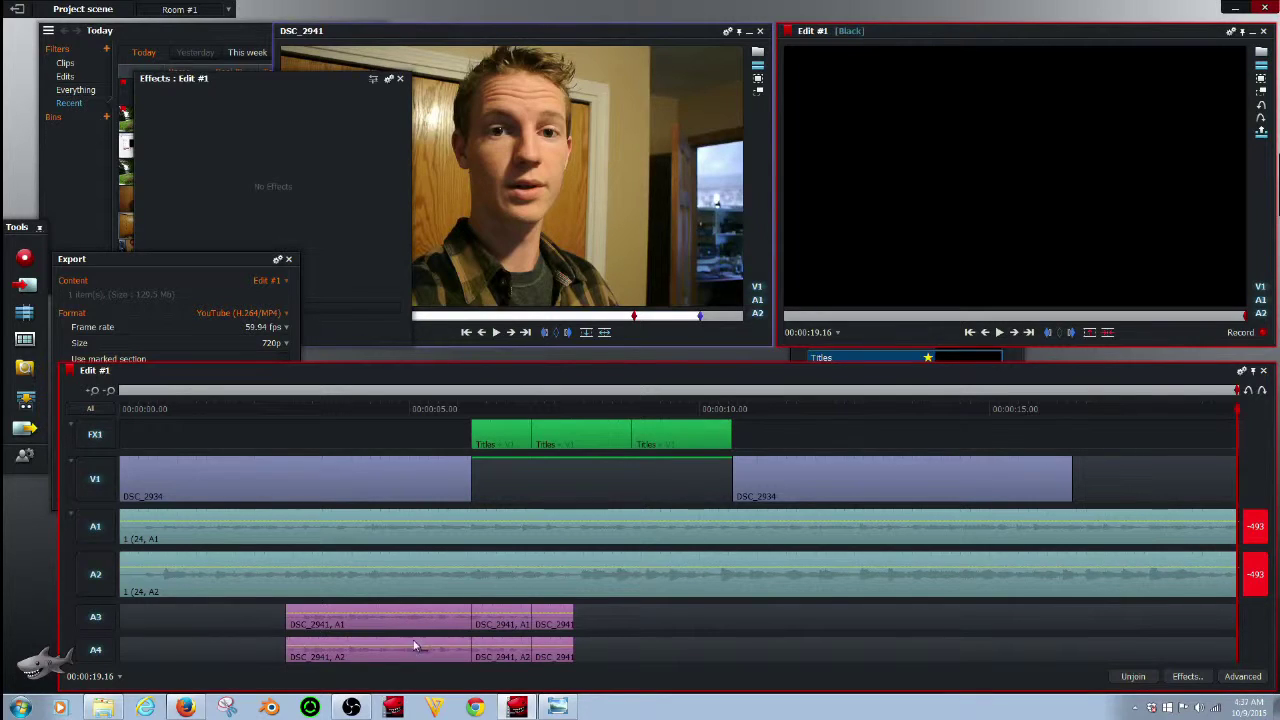
left_click(25, 428)
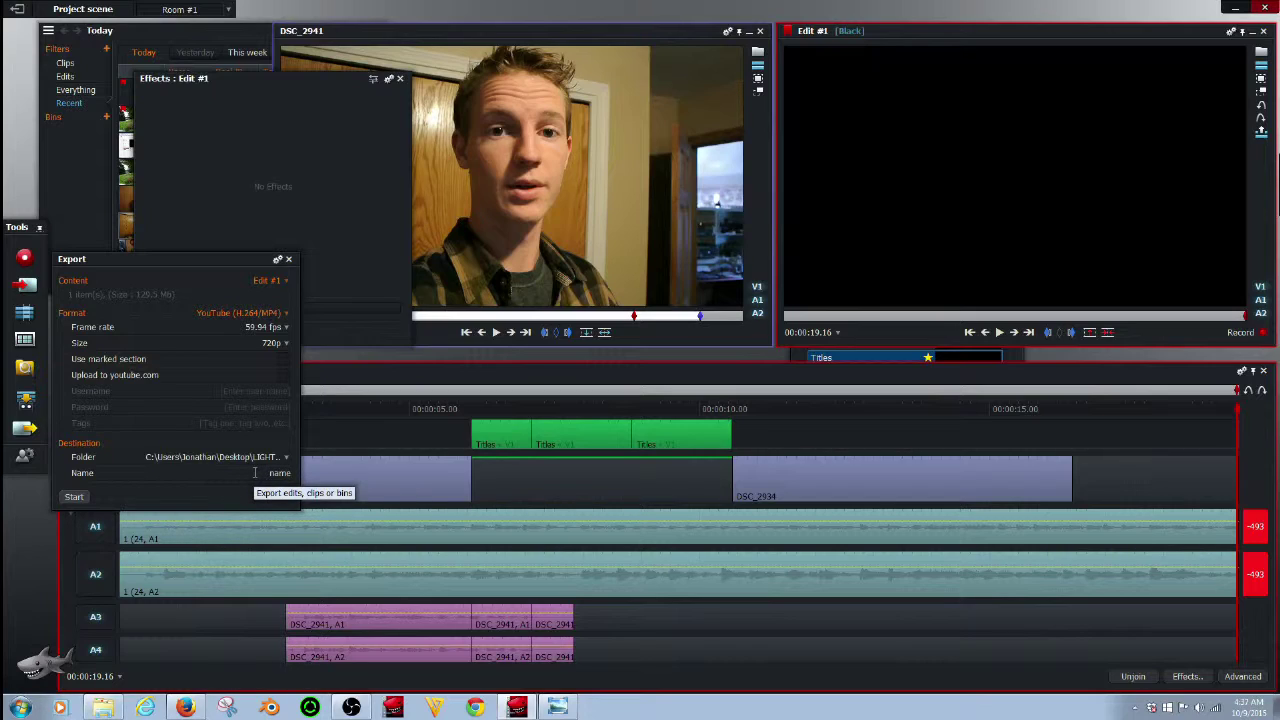
Keep the 720p output size and start the YouTube export of Edit #1
left_click(270, 344)
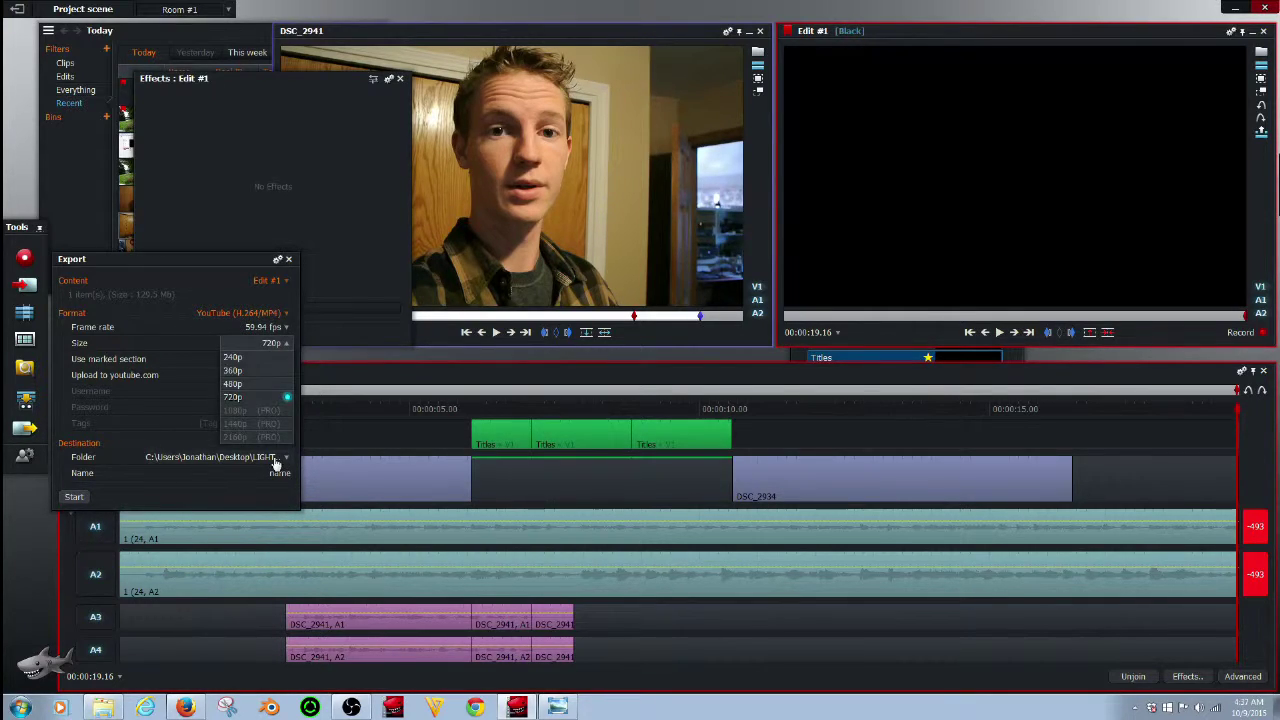
left_click(226, 400)
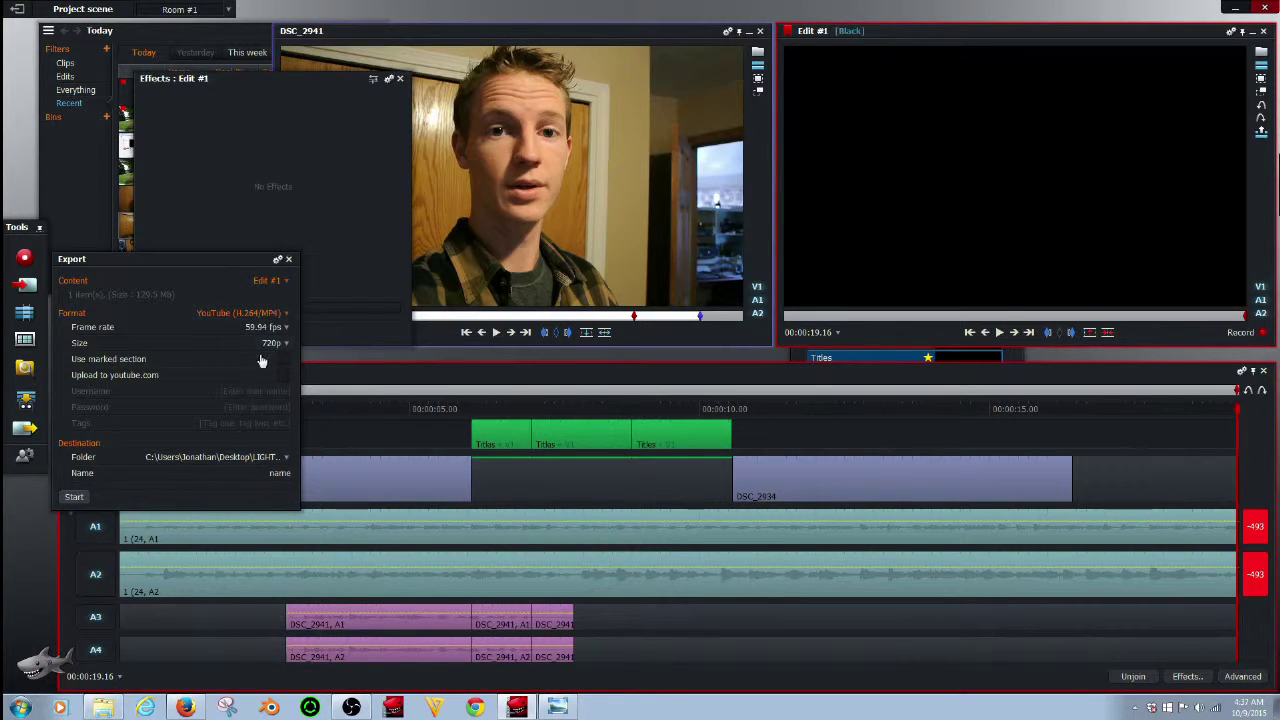
left_click(74, 498)
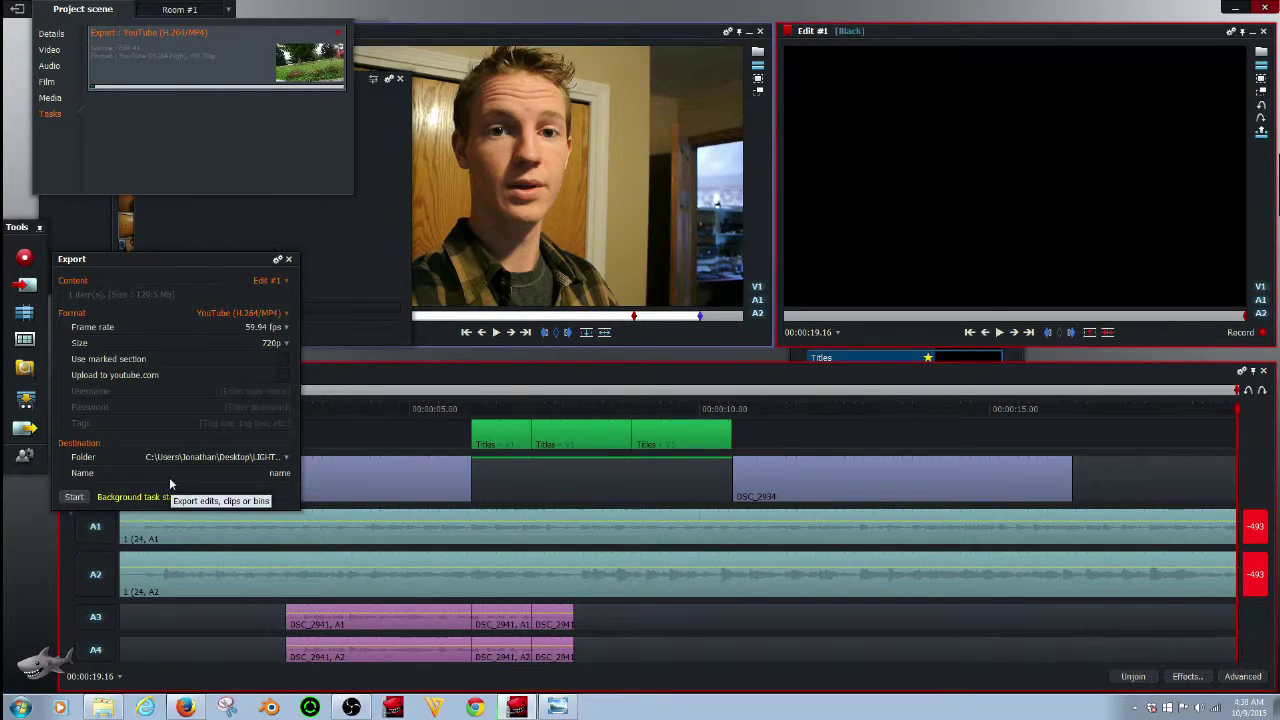